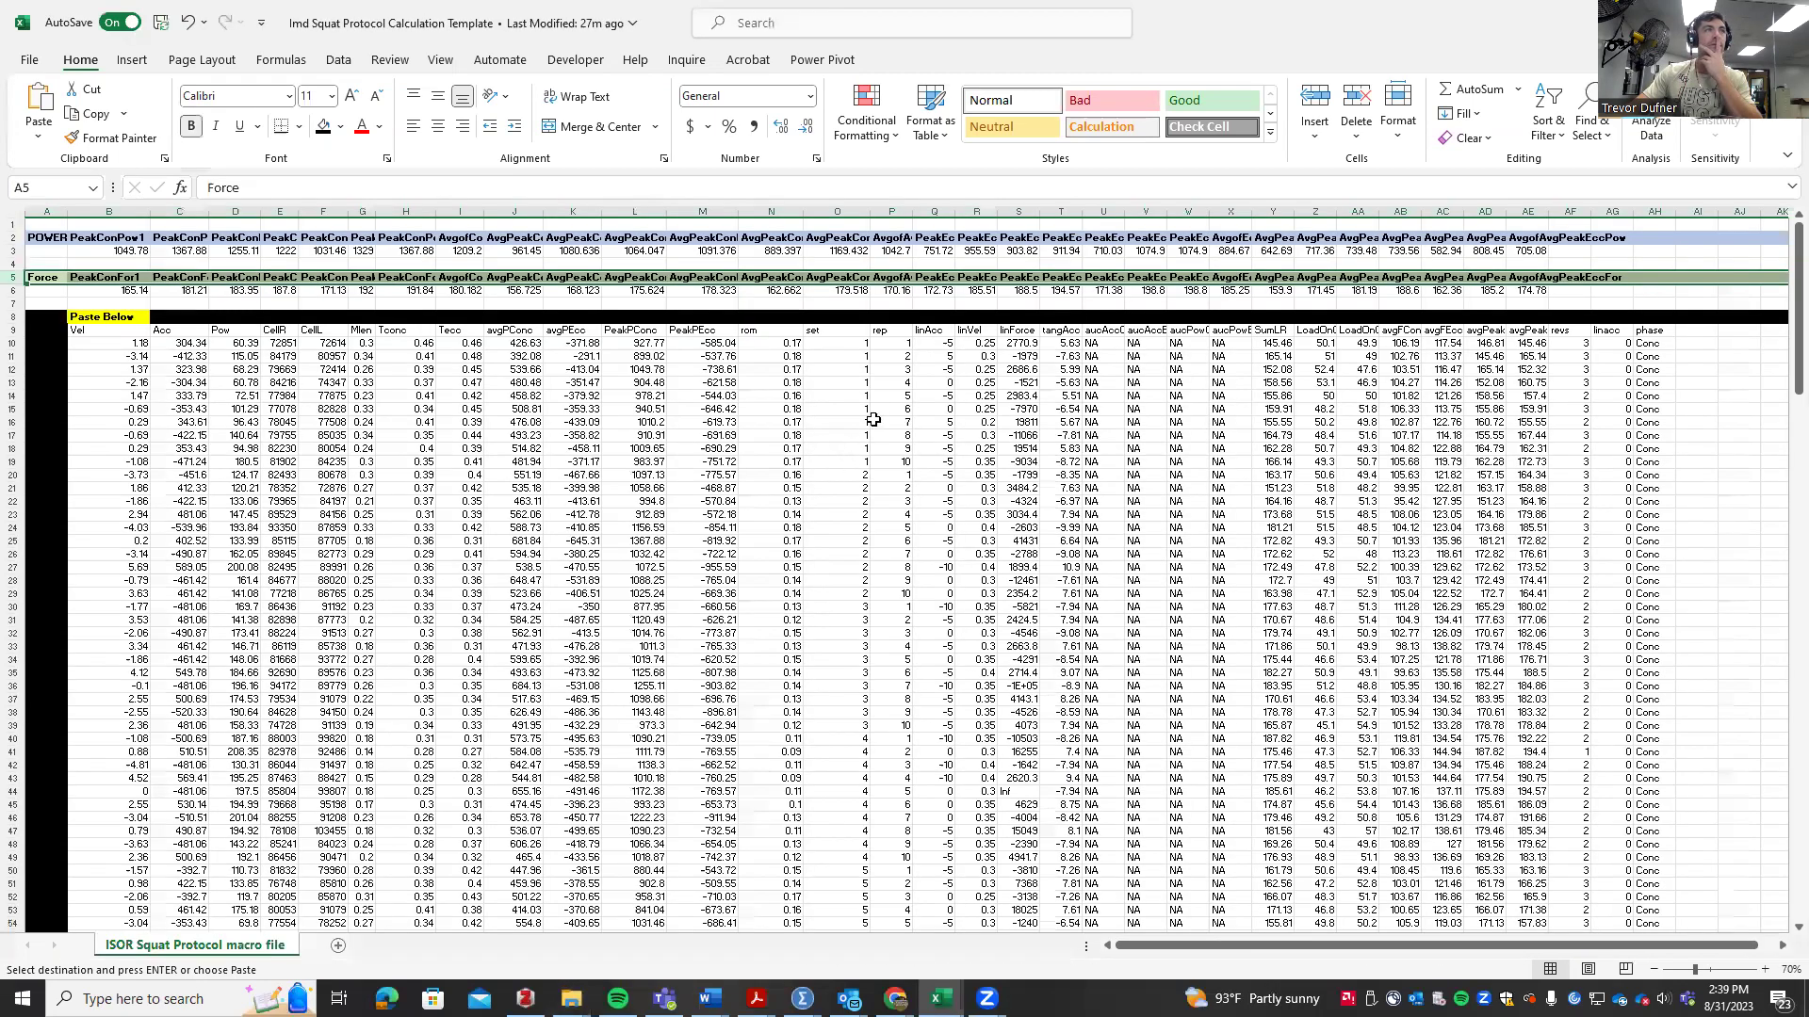
- Switch to the IMD V1 Master Data File workbook from the Excel taskbar previews
click(940, 999)
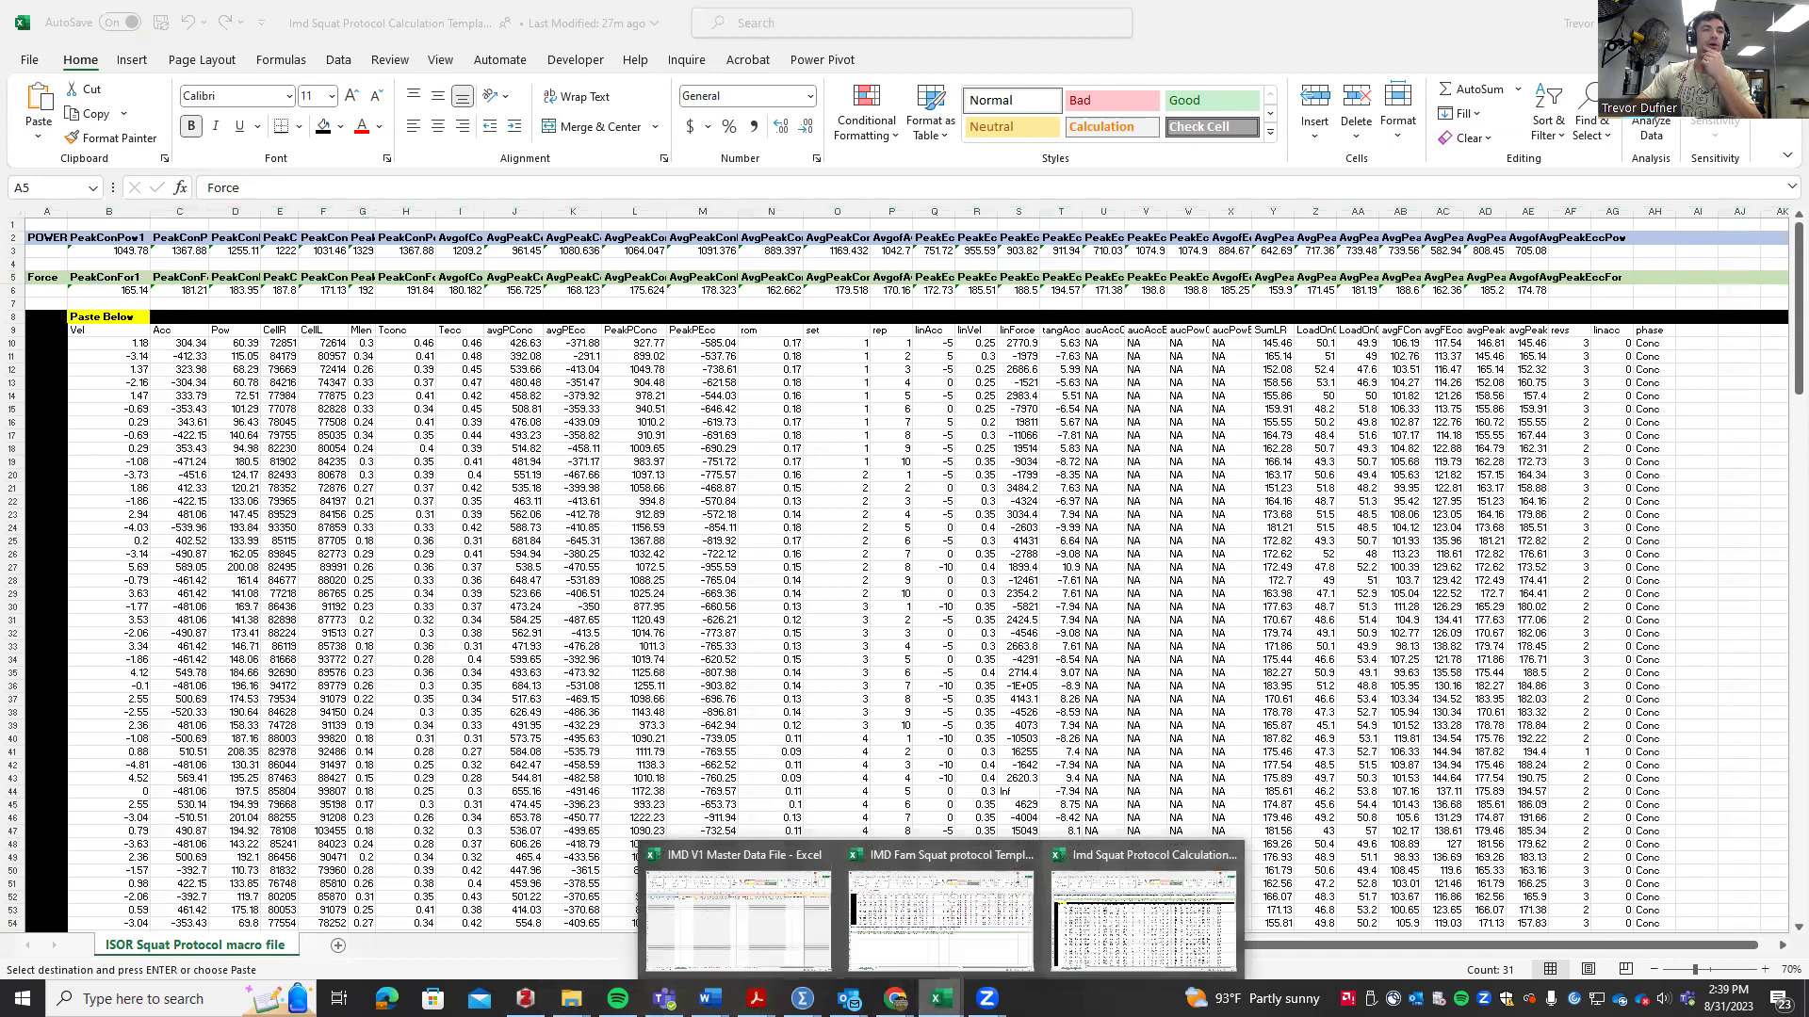
click(768, 921)
- Open the Desmotec Website link from the Websites sheet, then select all on the csv analysis page
click(139, 946)
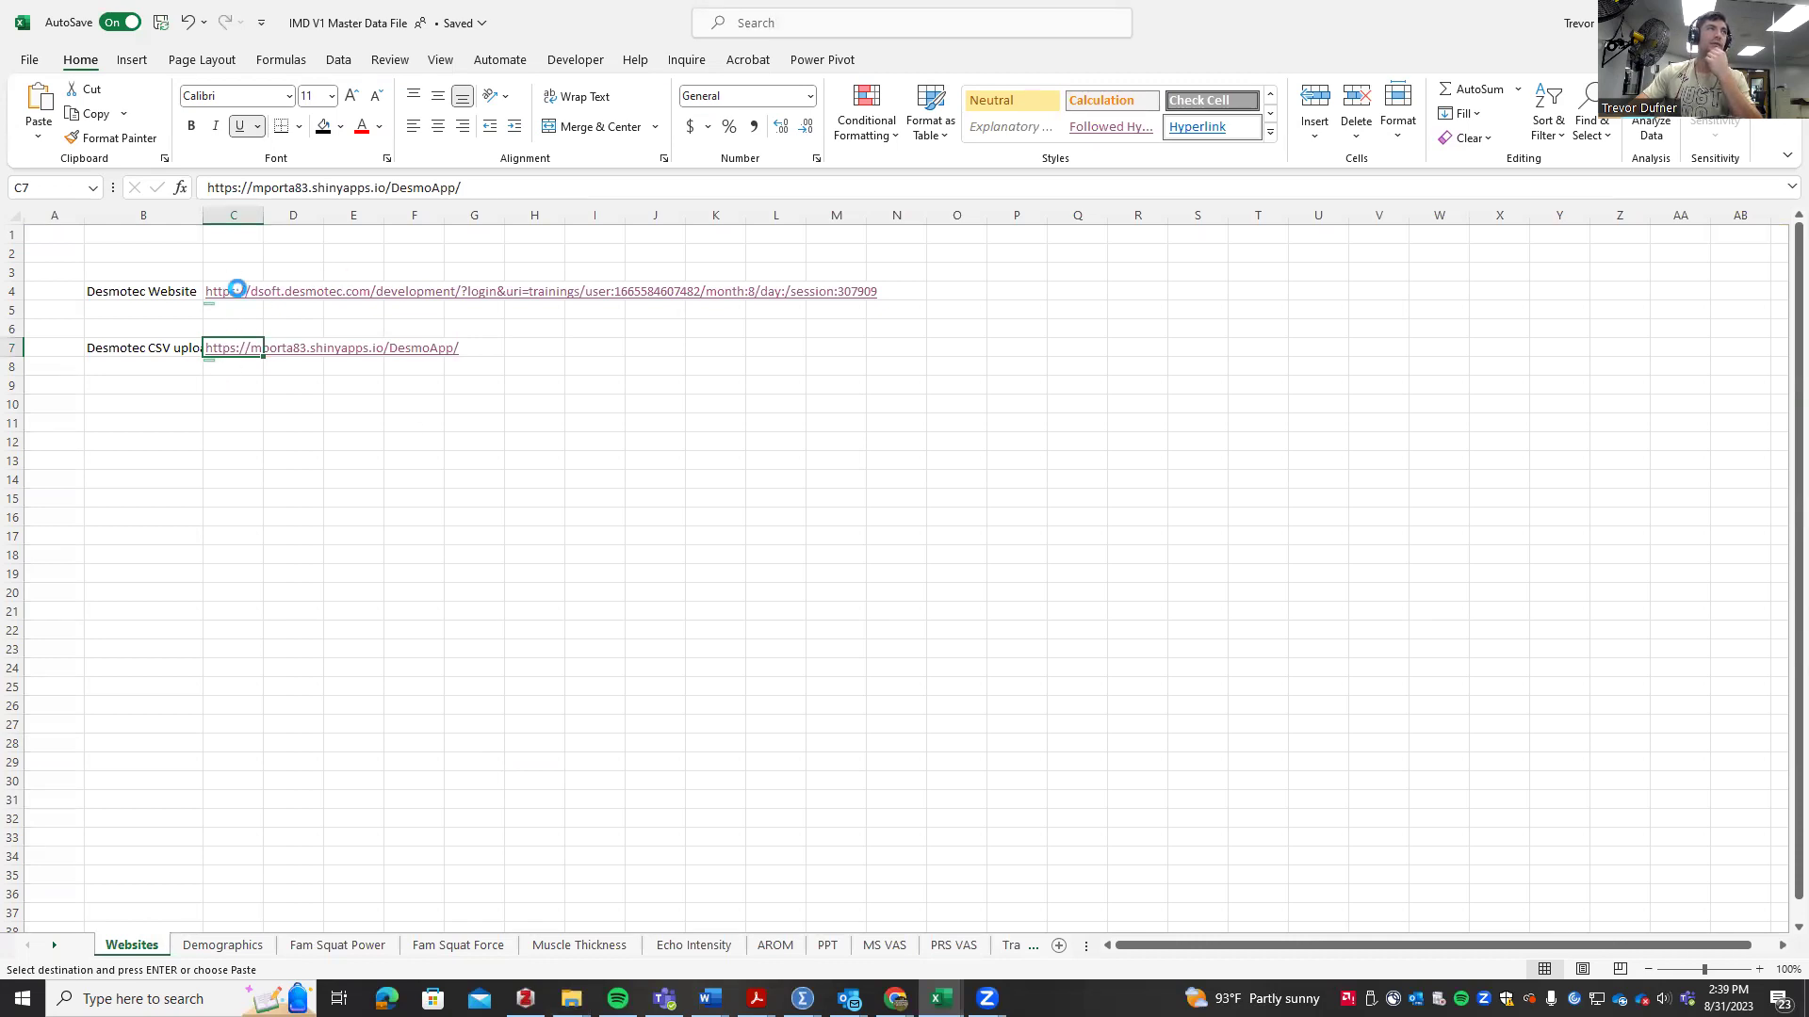
click(235, 292)
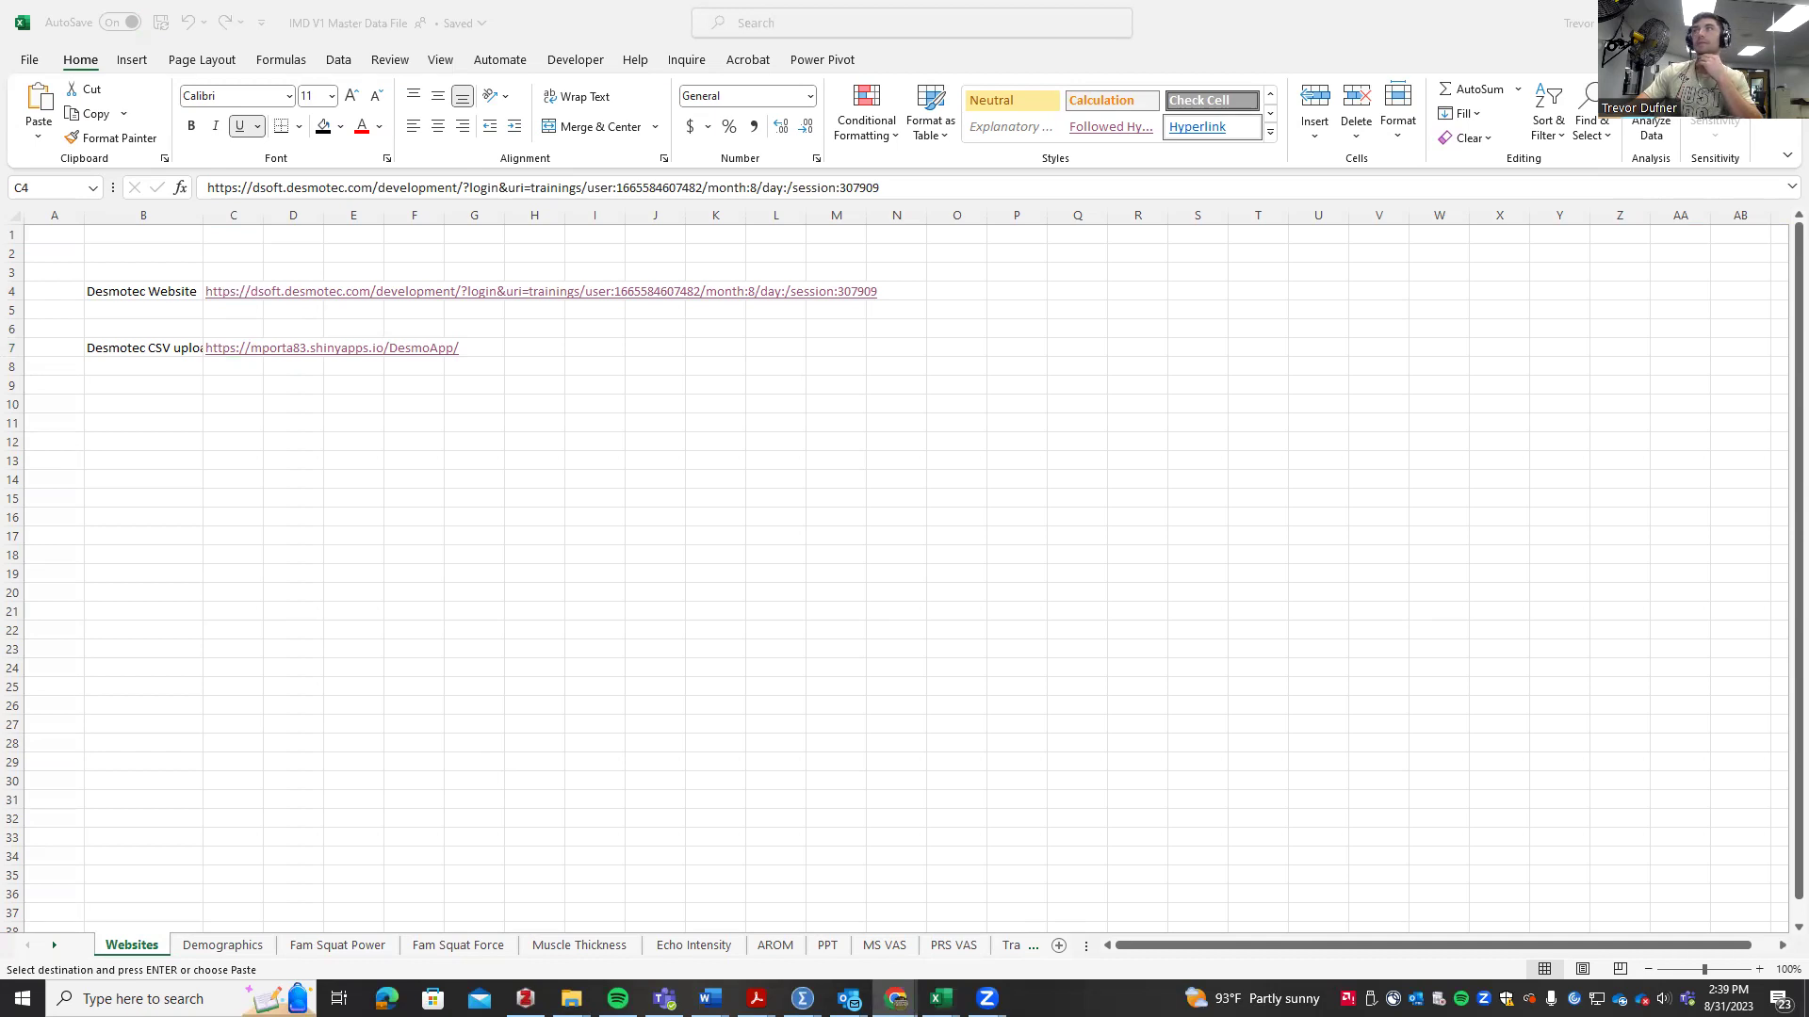
mouse_move(896, 997)
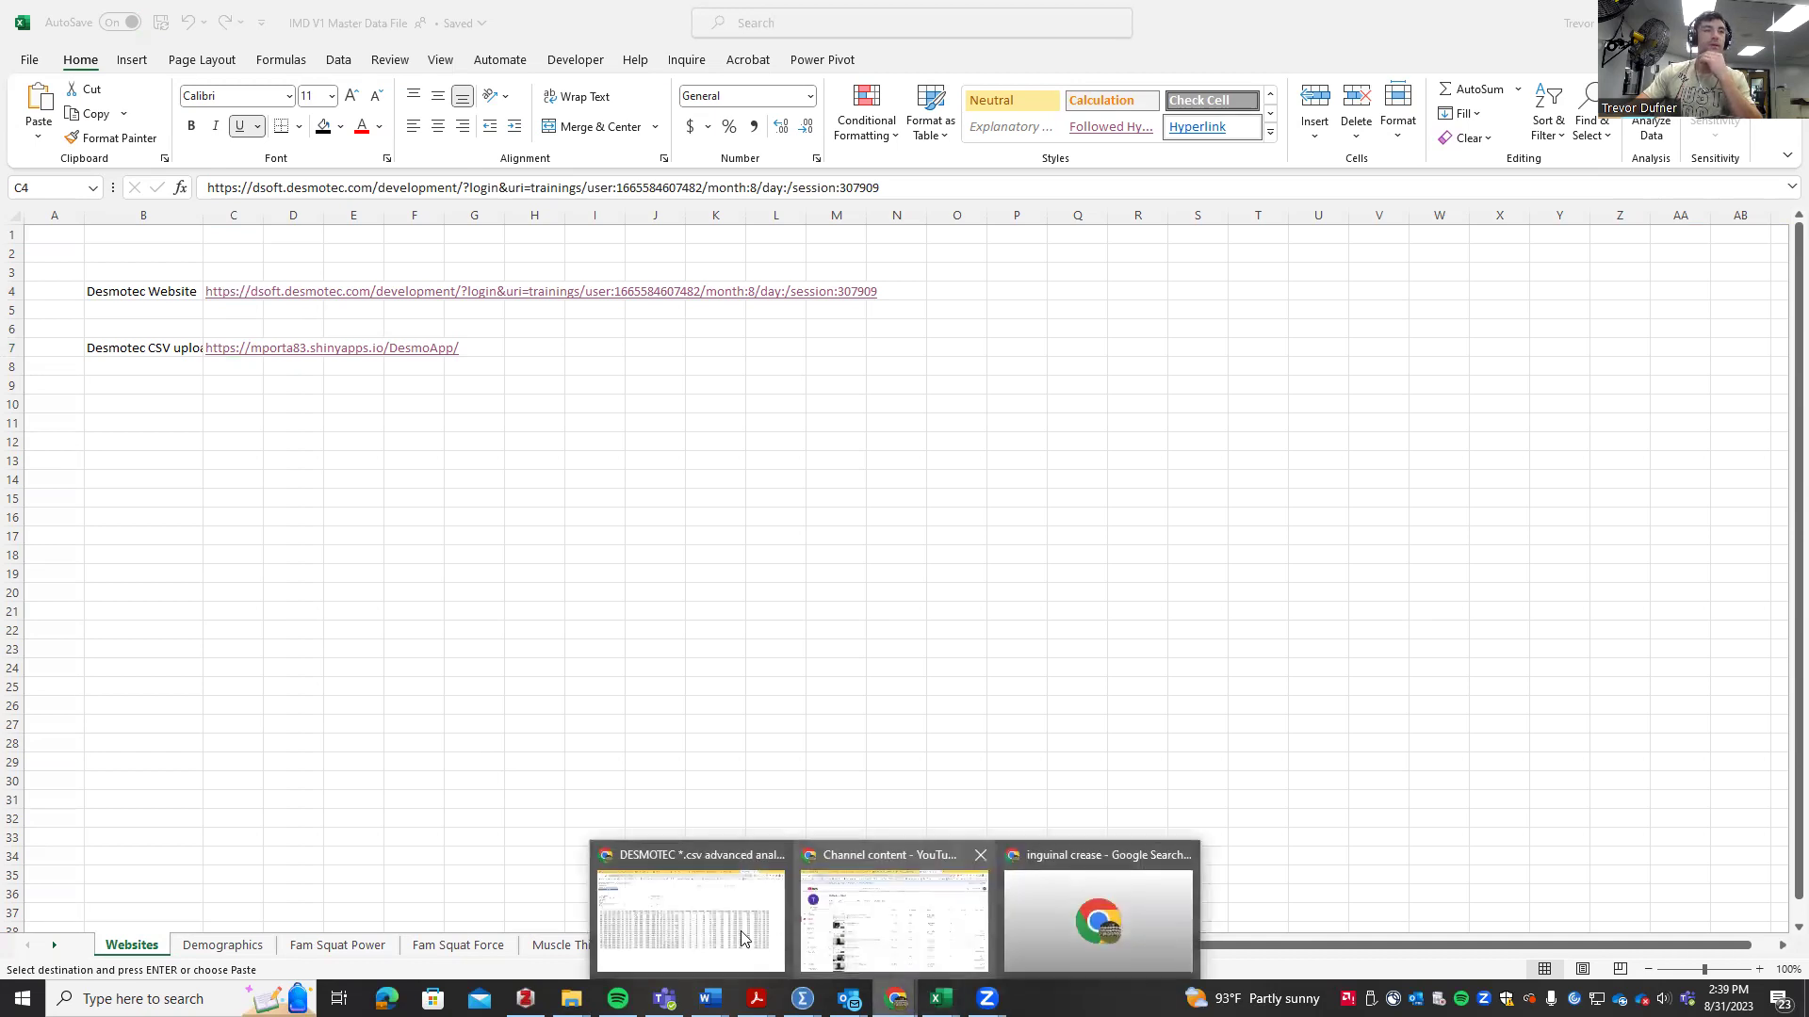
click(716, 890)
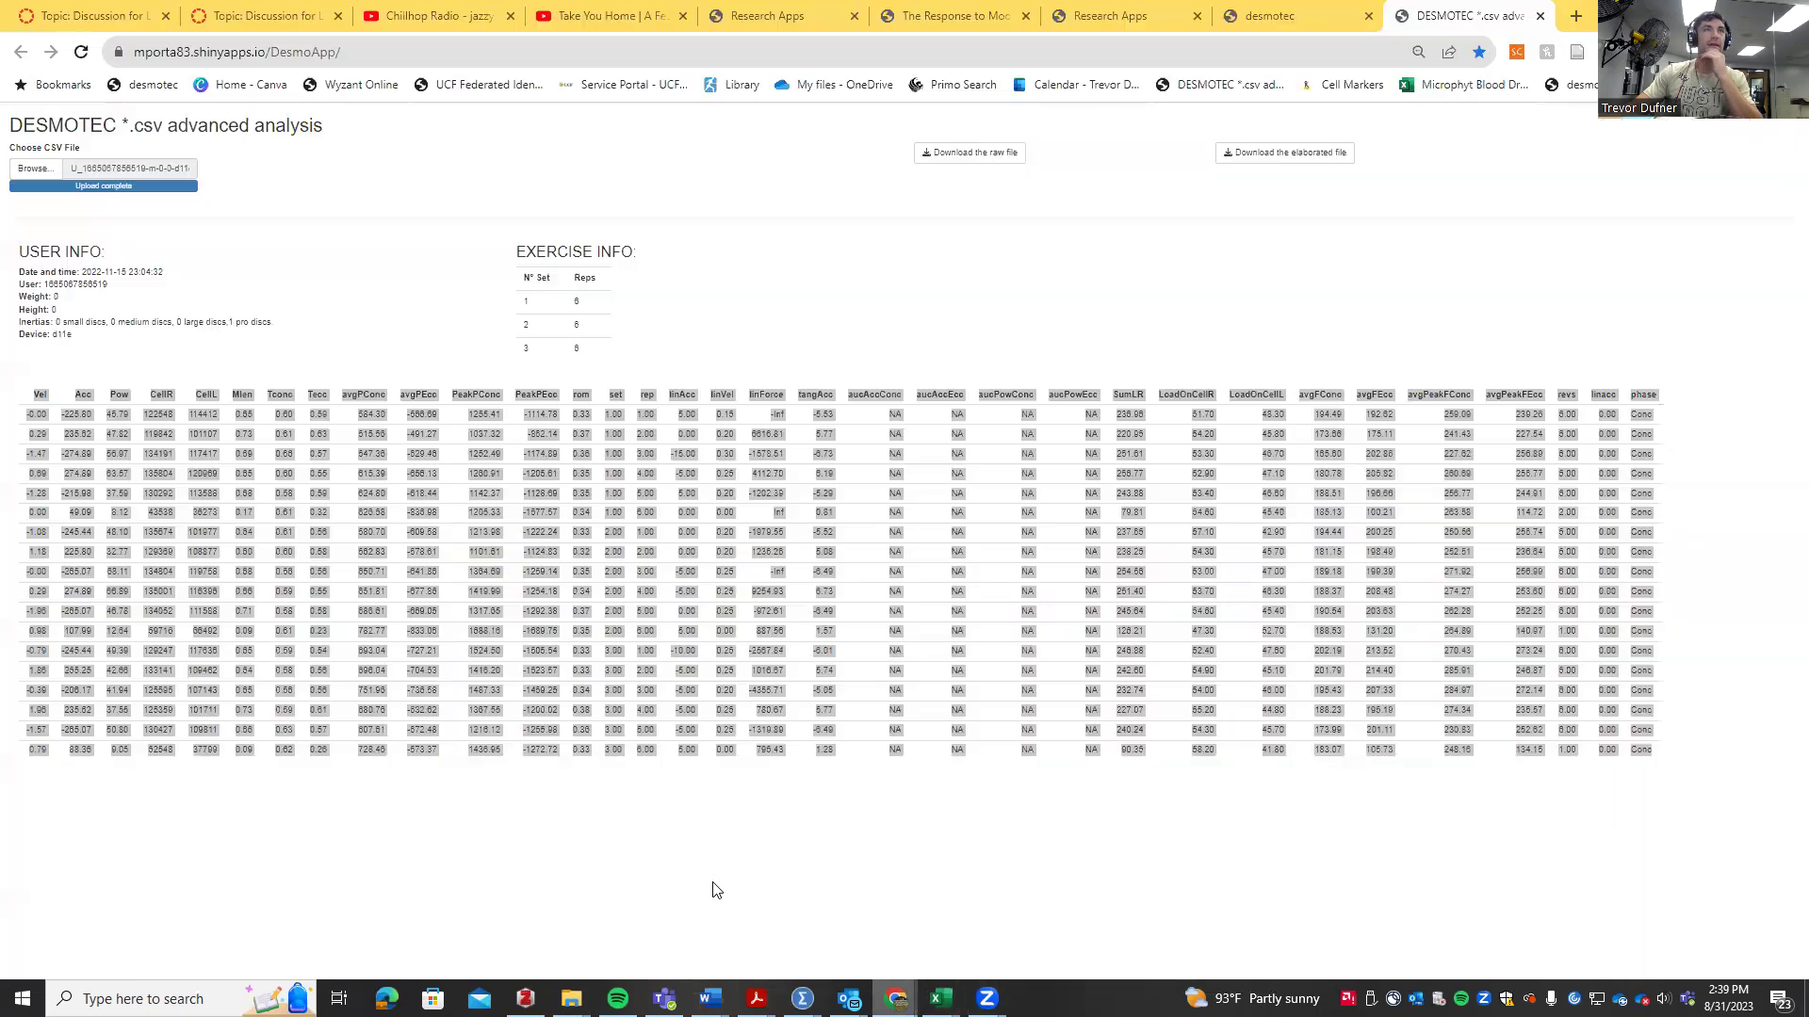
key(ctrl+a)
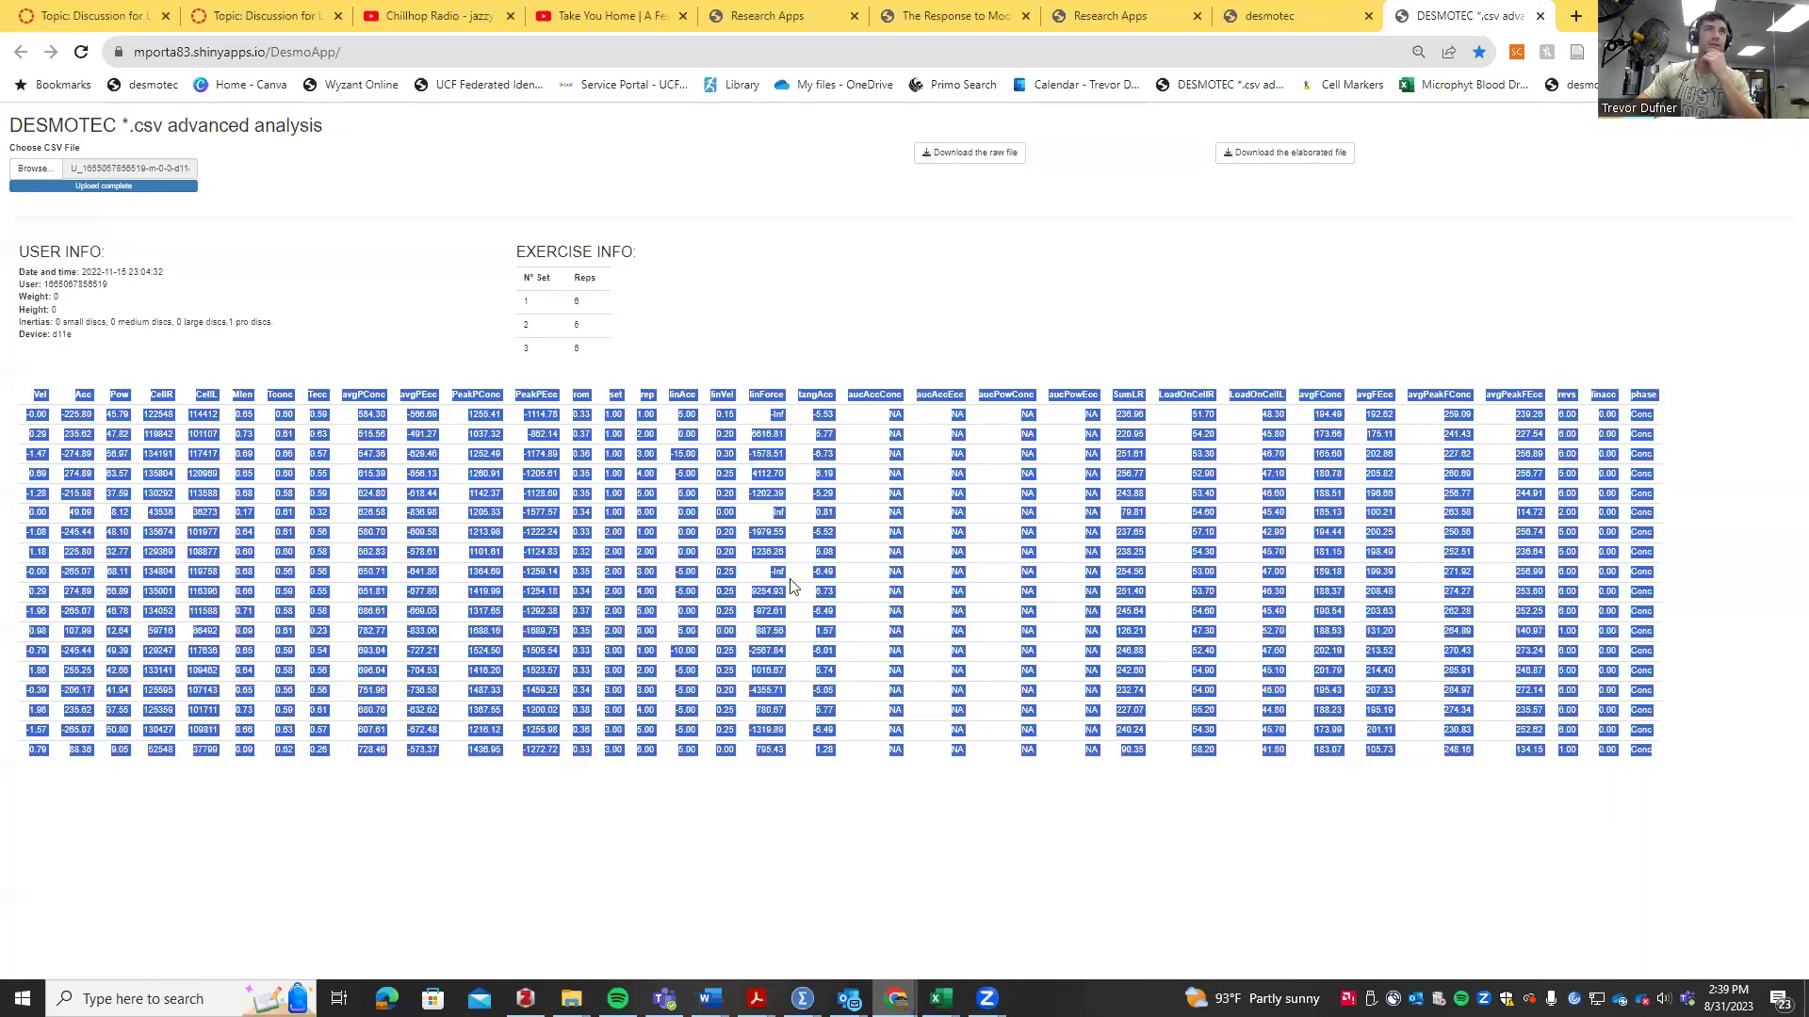
- Download the first user's 31.08.2023 squat session as a CSV to Downloads
click(1267, 16)
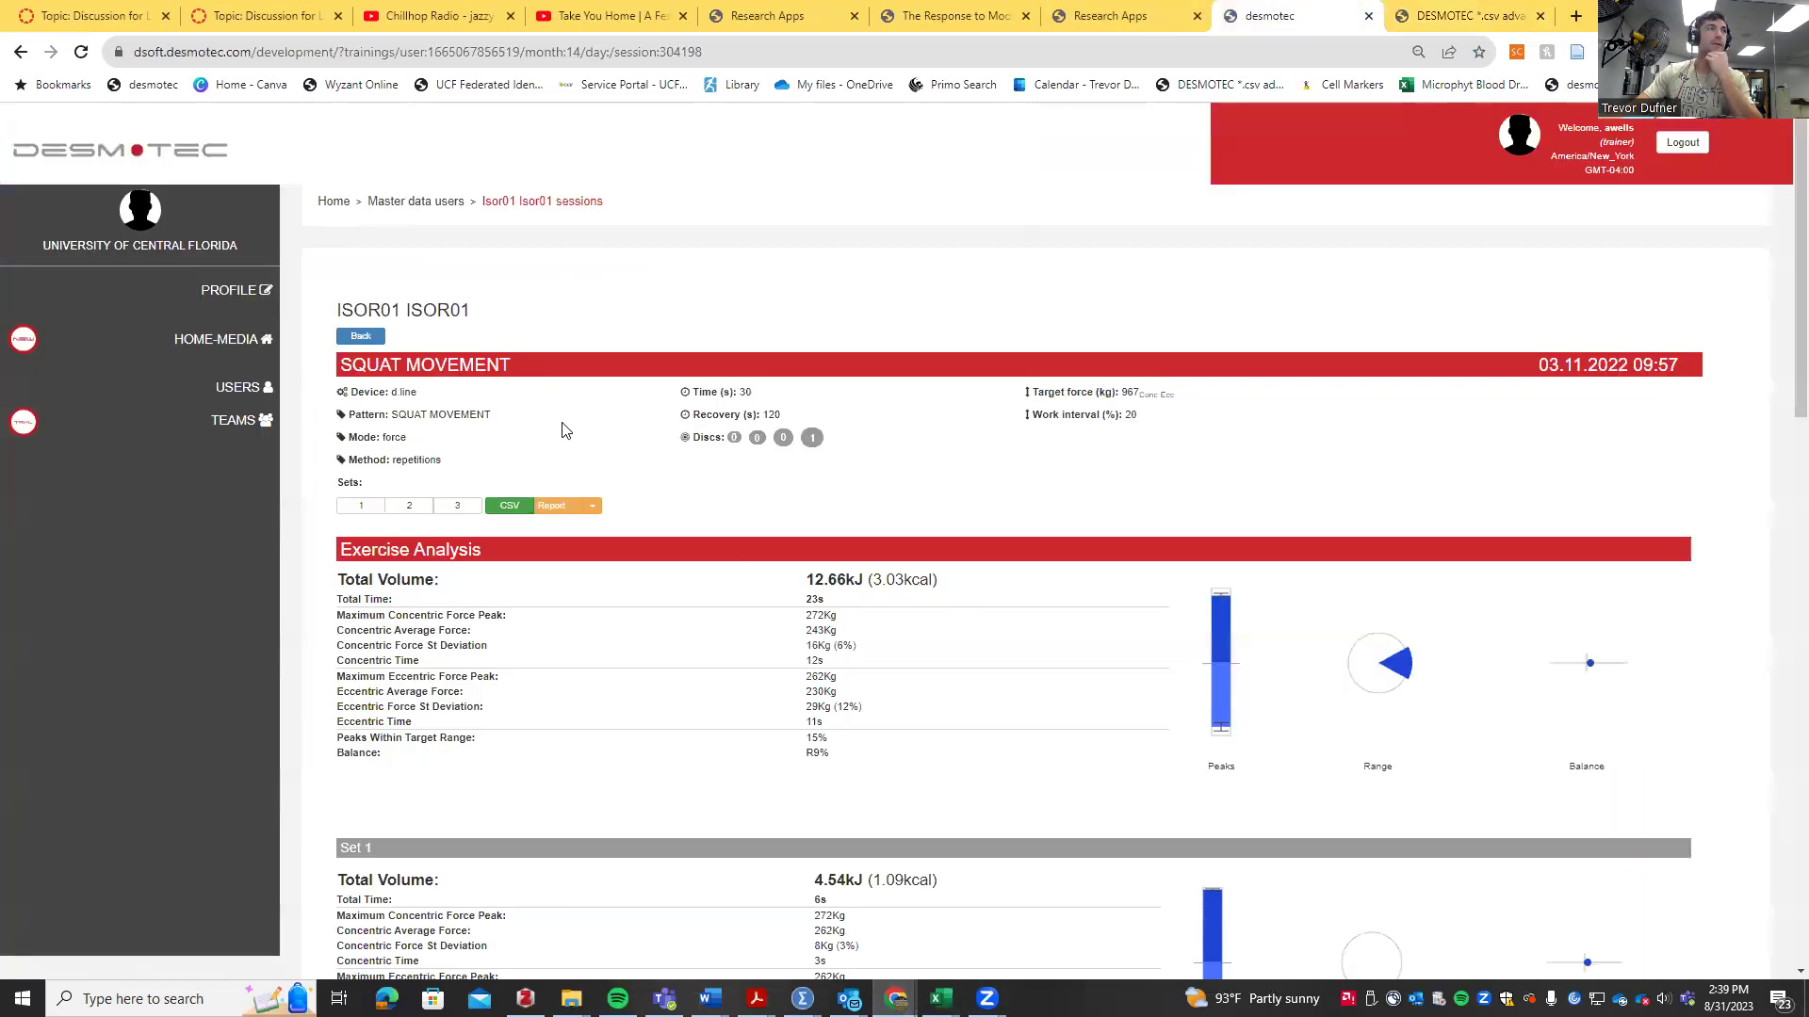
click(247, 389)
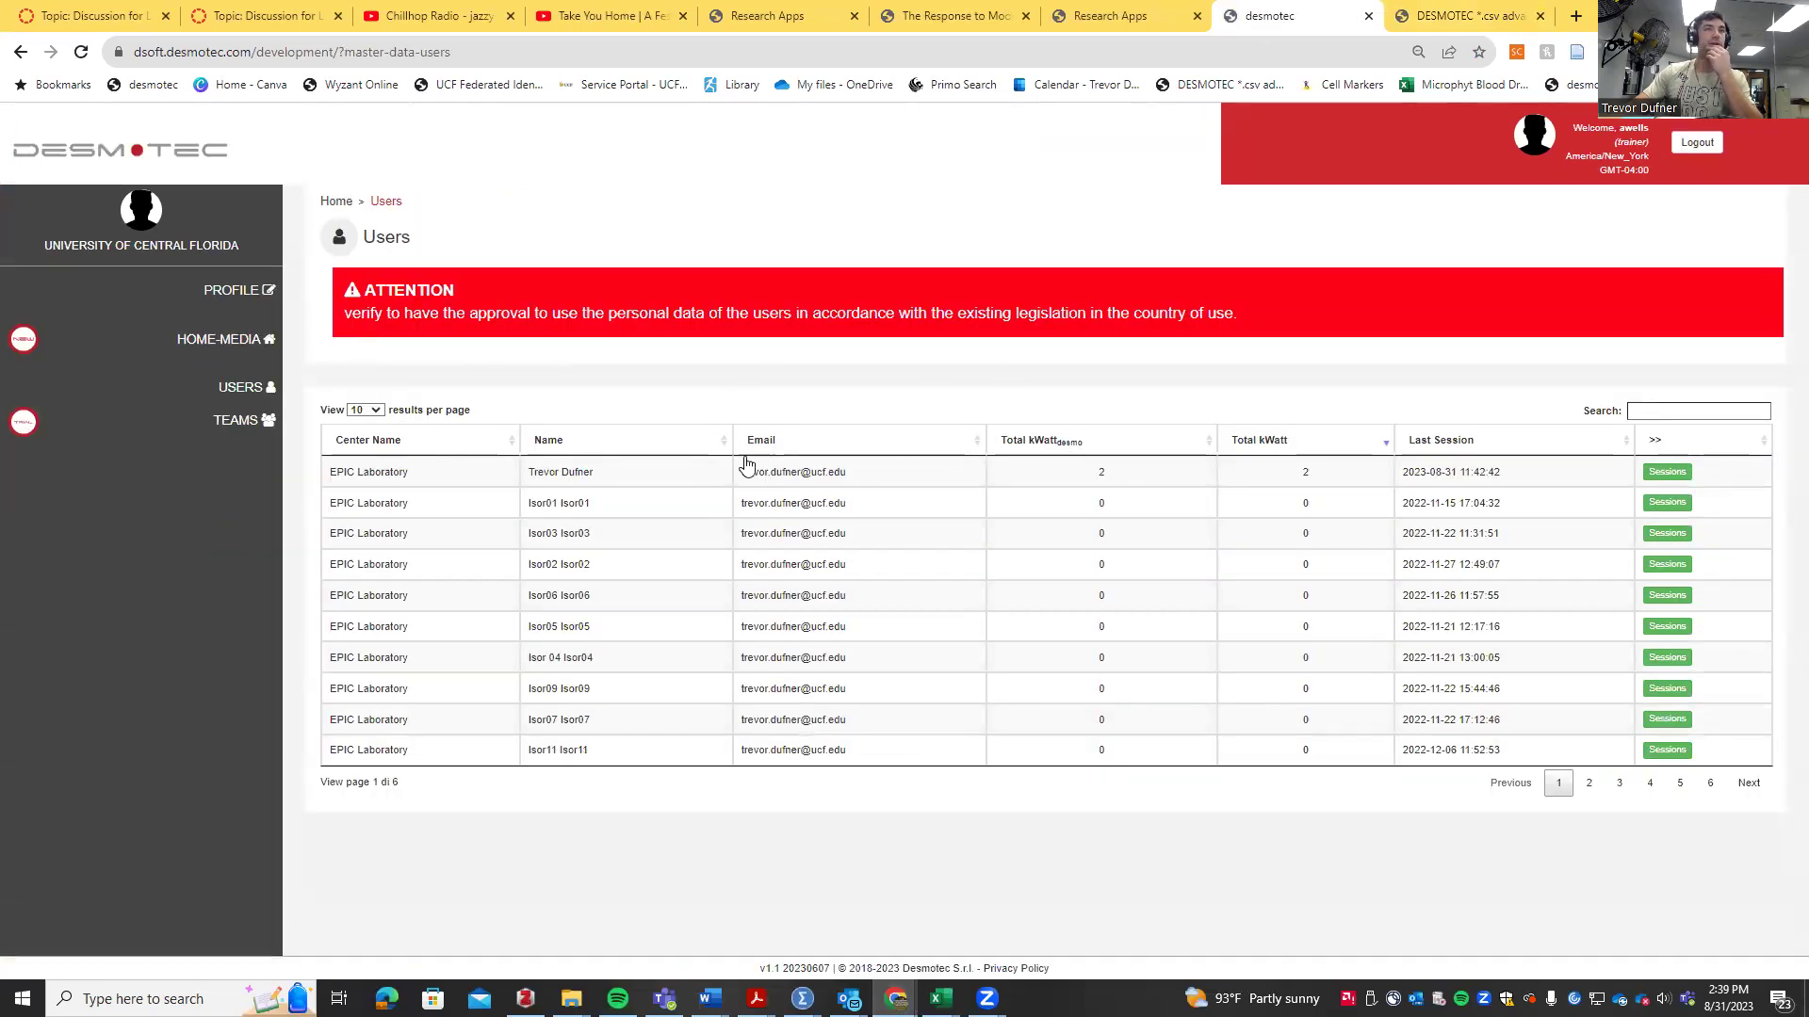
click(1667, 474)
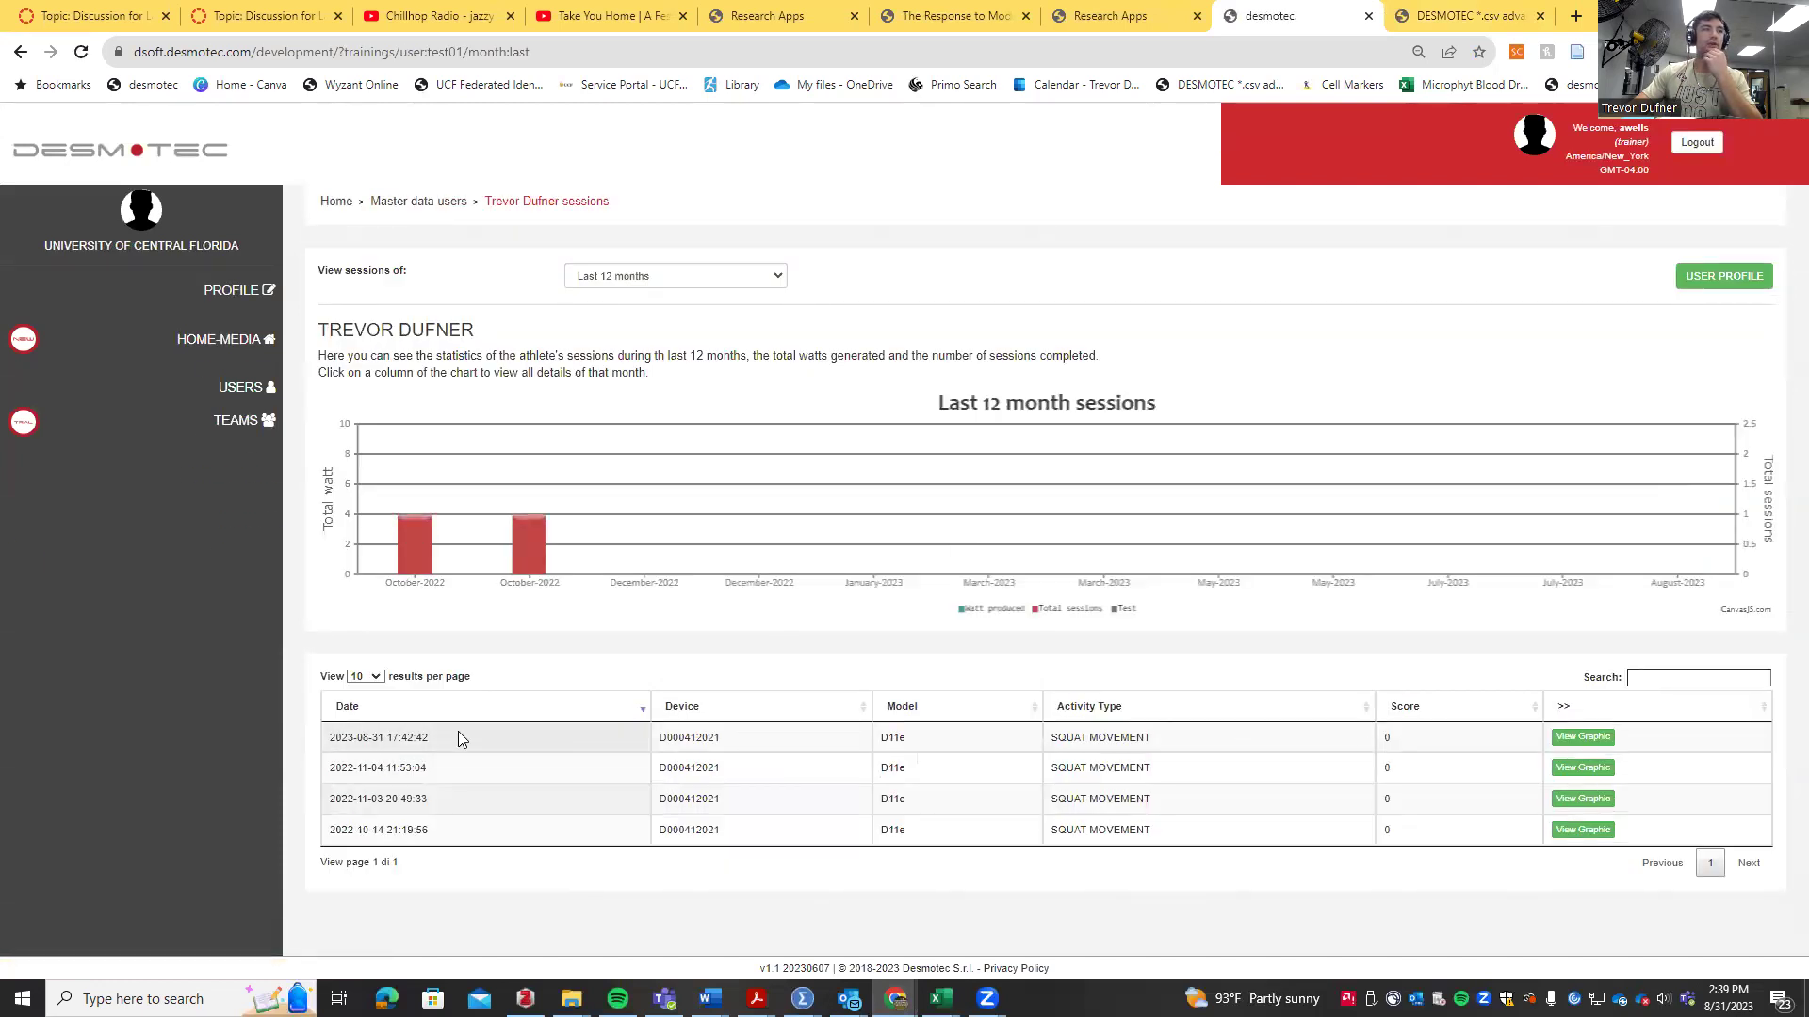
click(1581, 737)
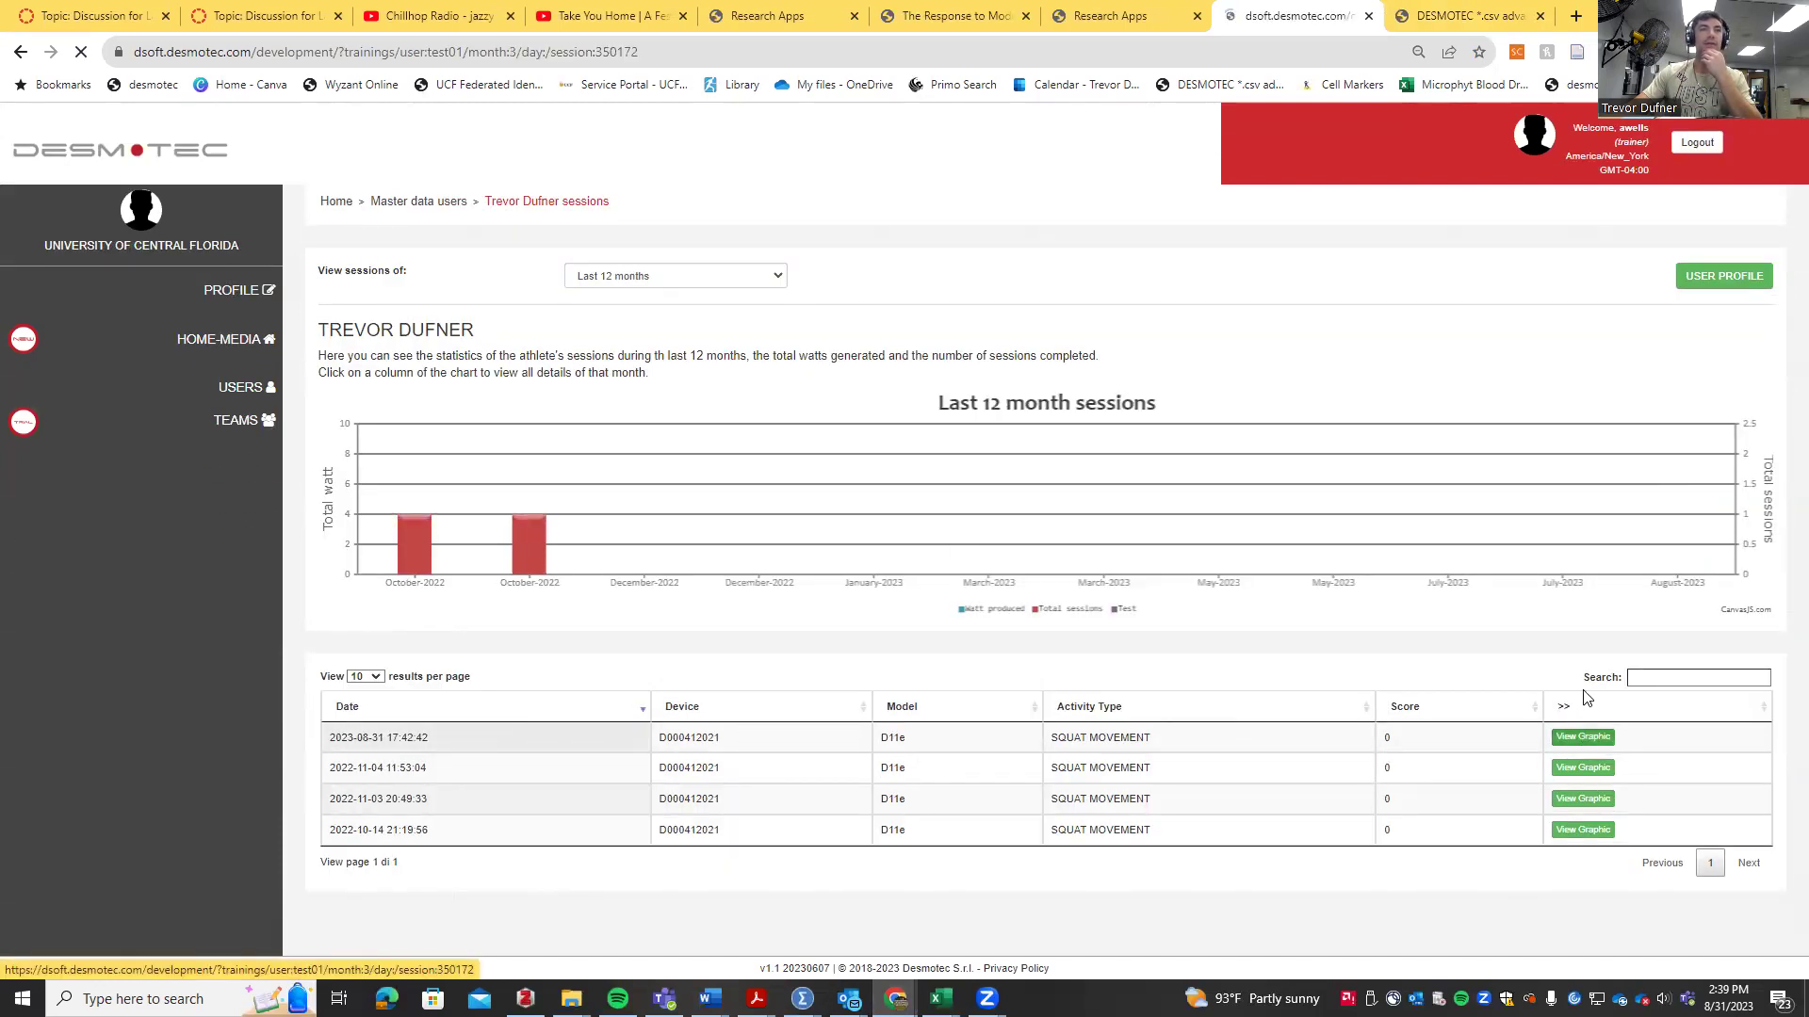
click(656, 507)
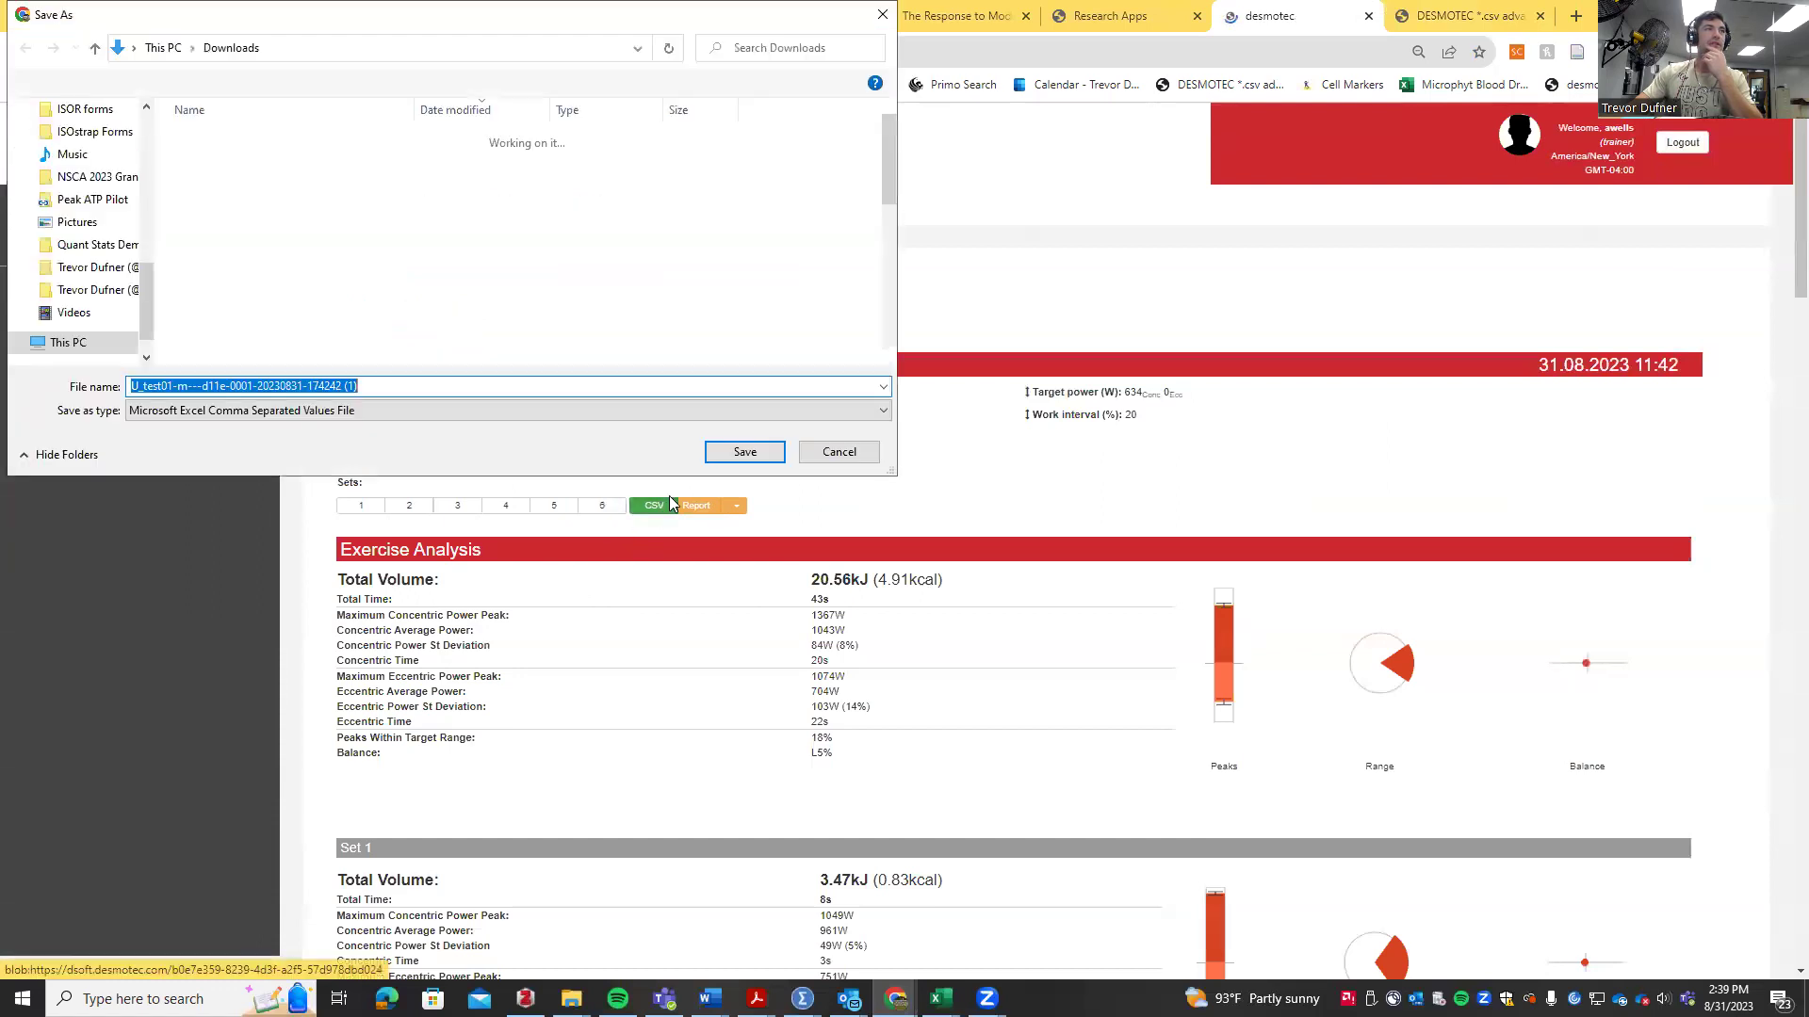
click(744, 452)
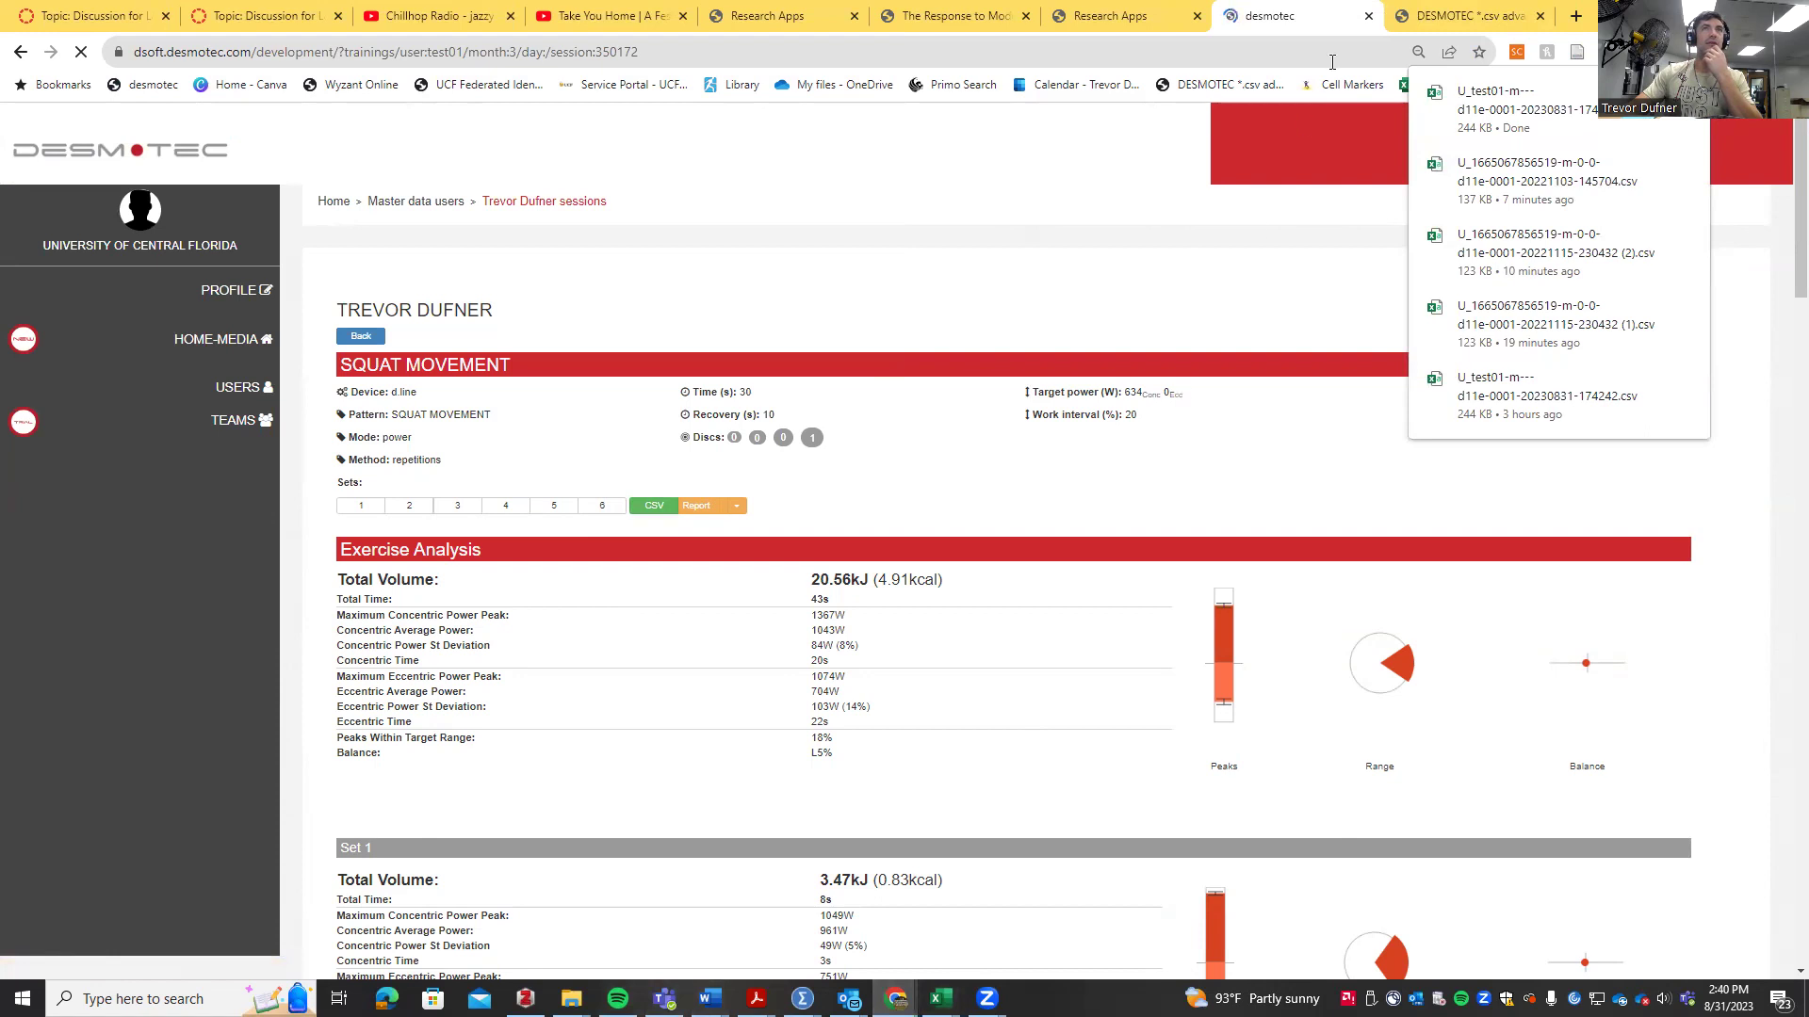
- Upload the newest session CSV from Downloads into the csv advanced analysis page
click(1451, 16)
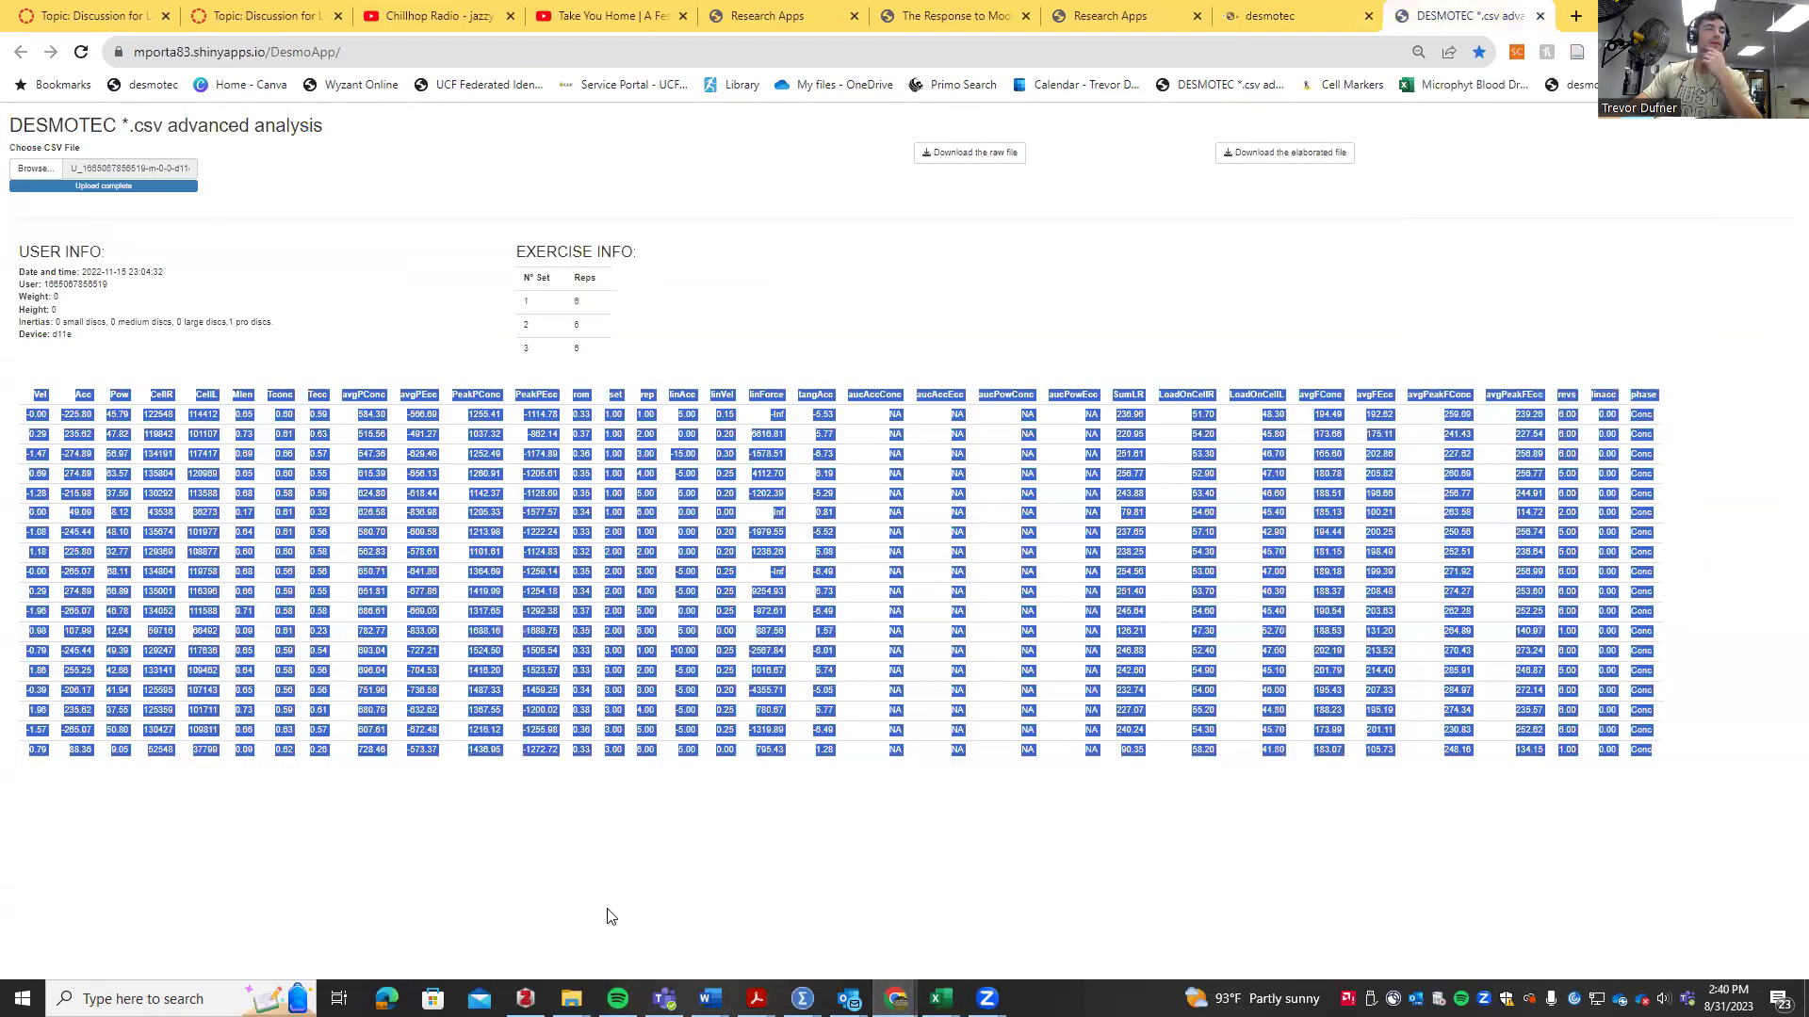
click(572, 998)
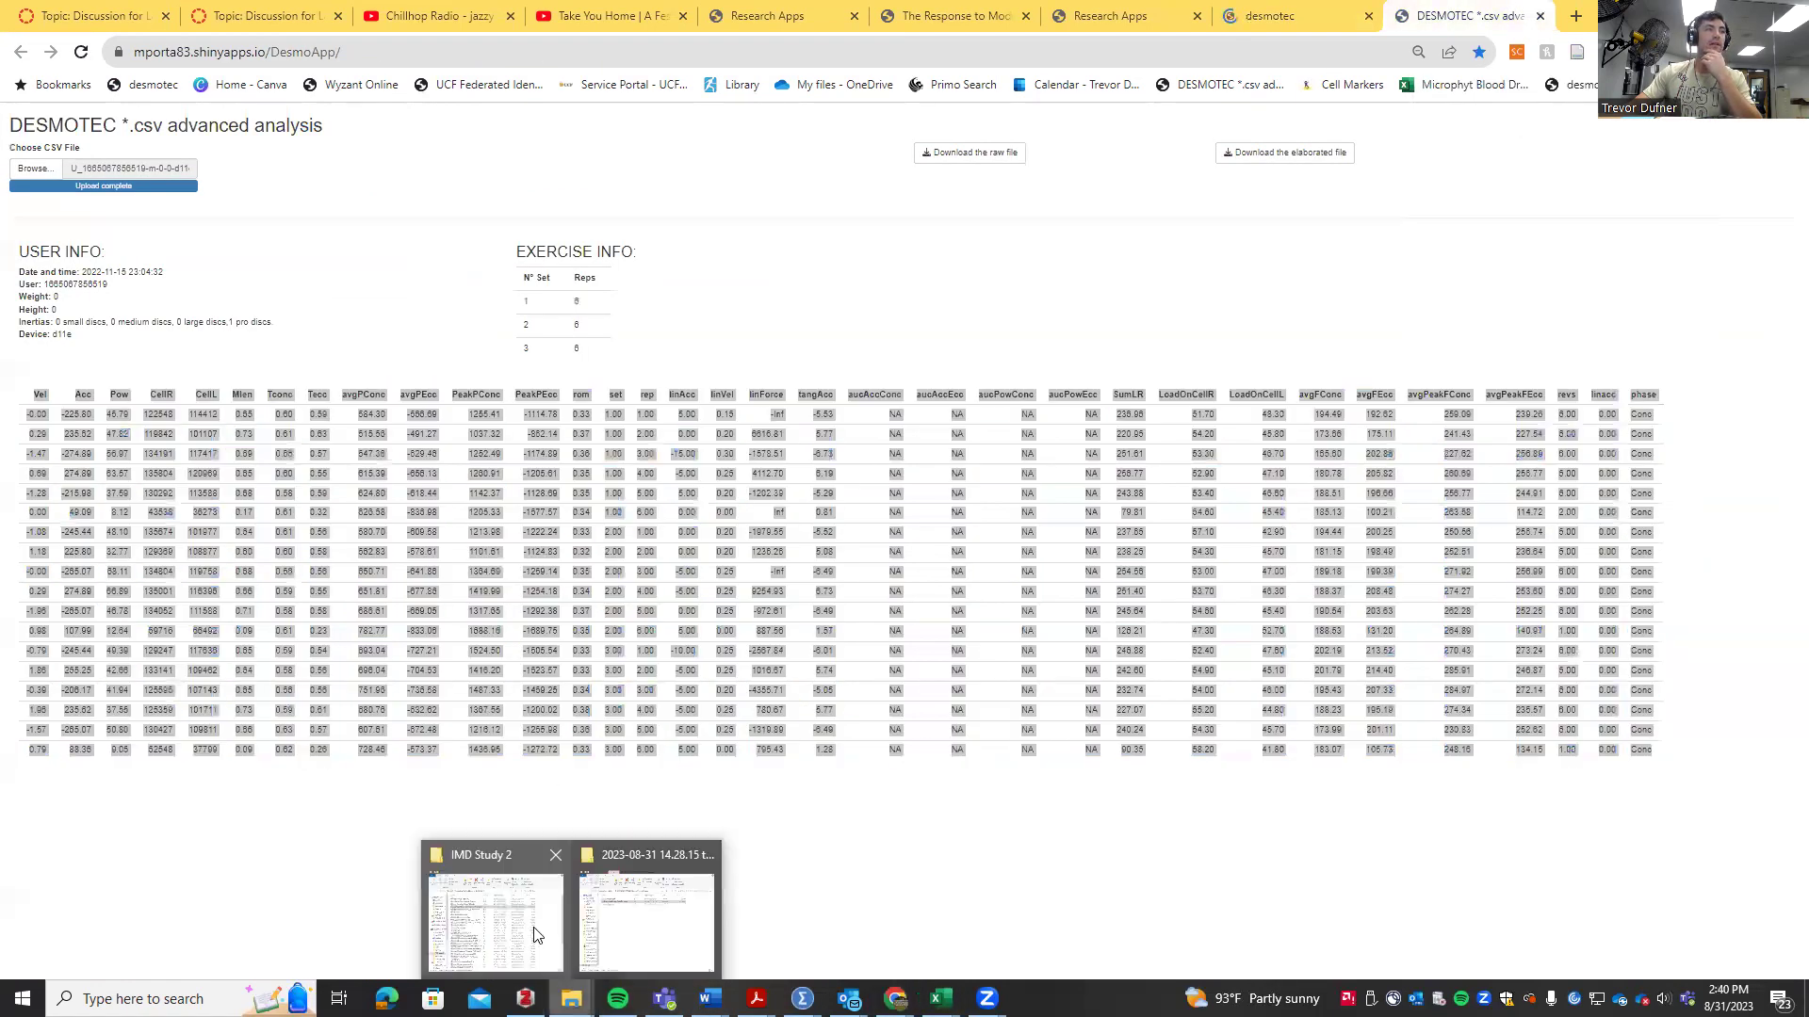
click(551, 928)
click(657, 424)
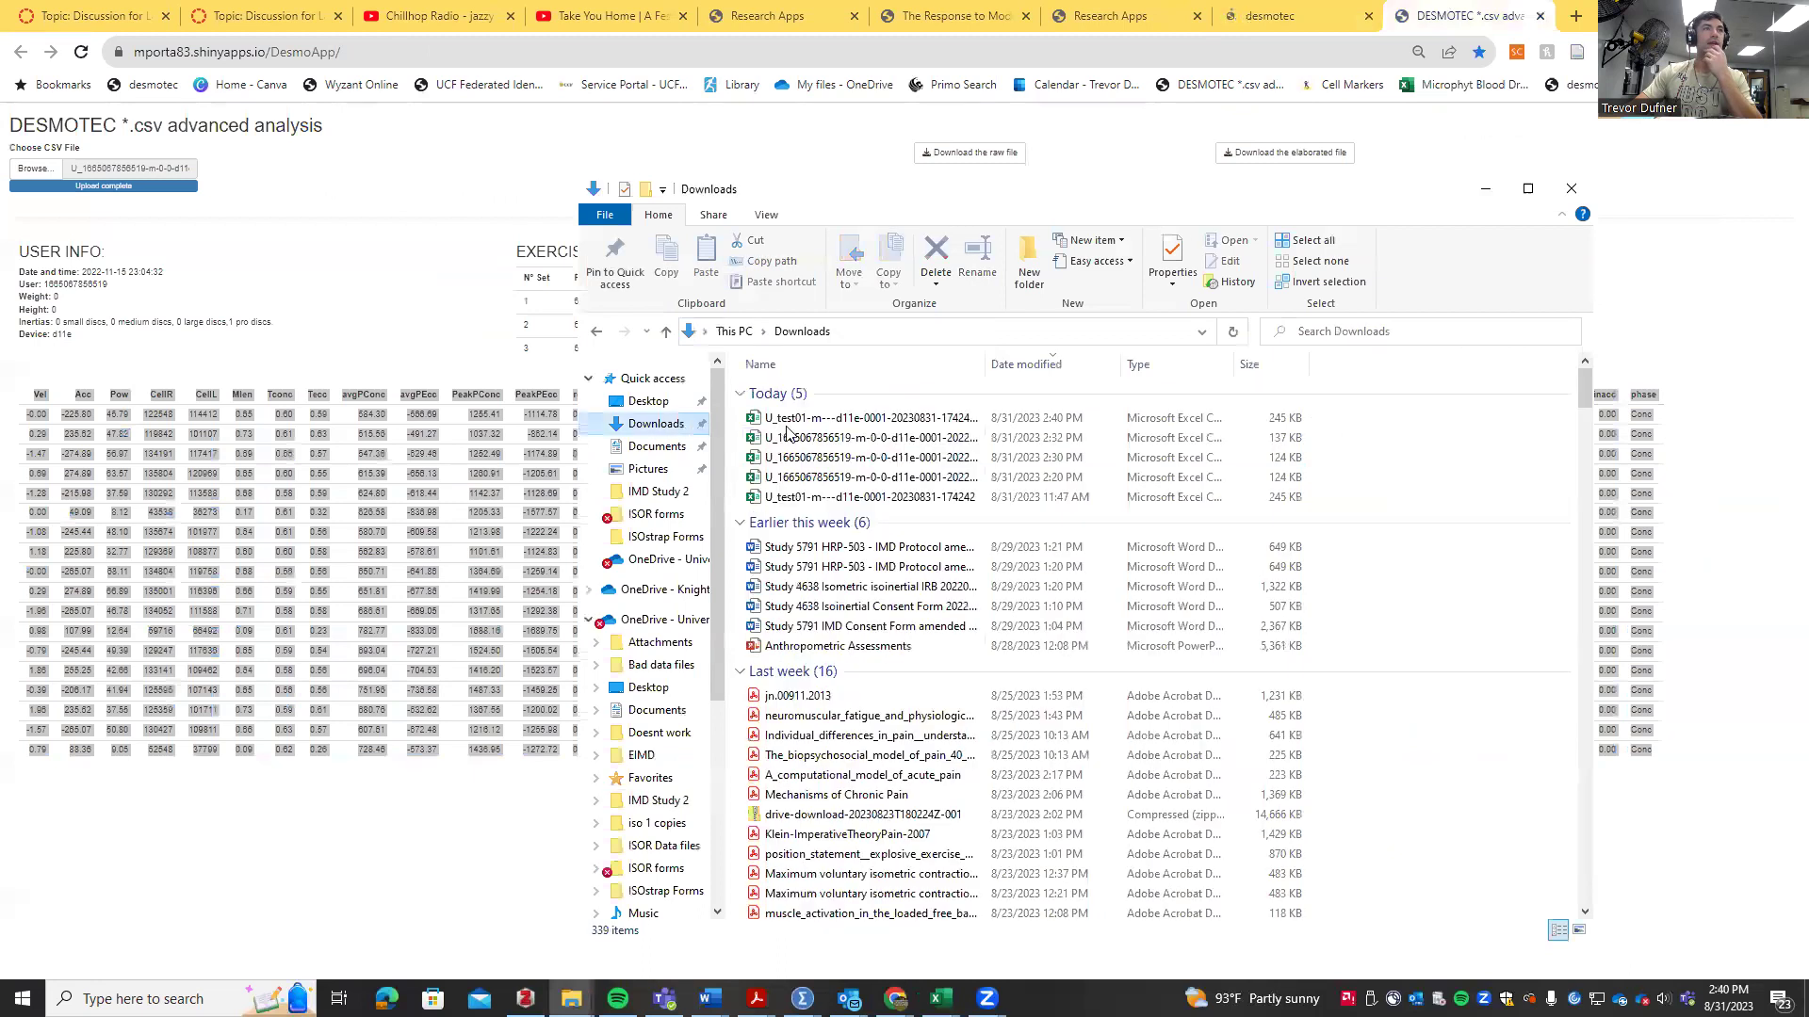
drag(875, 426, 134, 168)
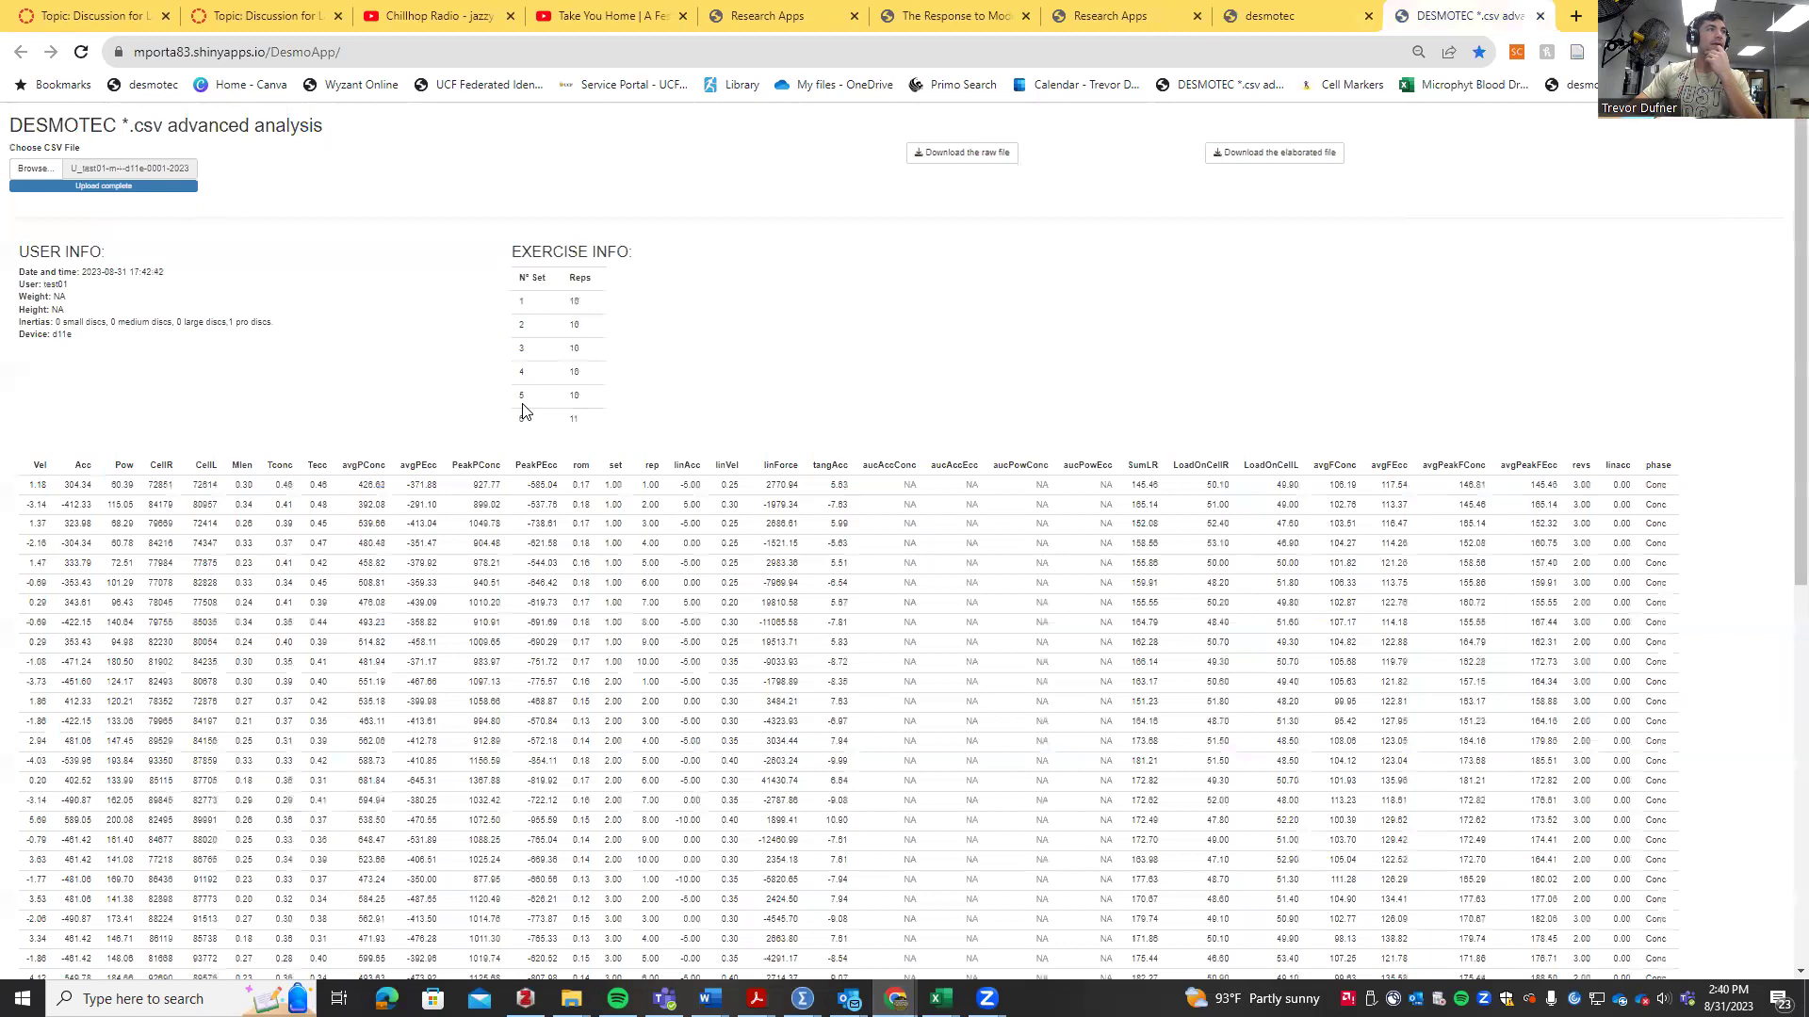
- Review the six-set results and select the processed data table rows
scroll(524, 526, down, 8)
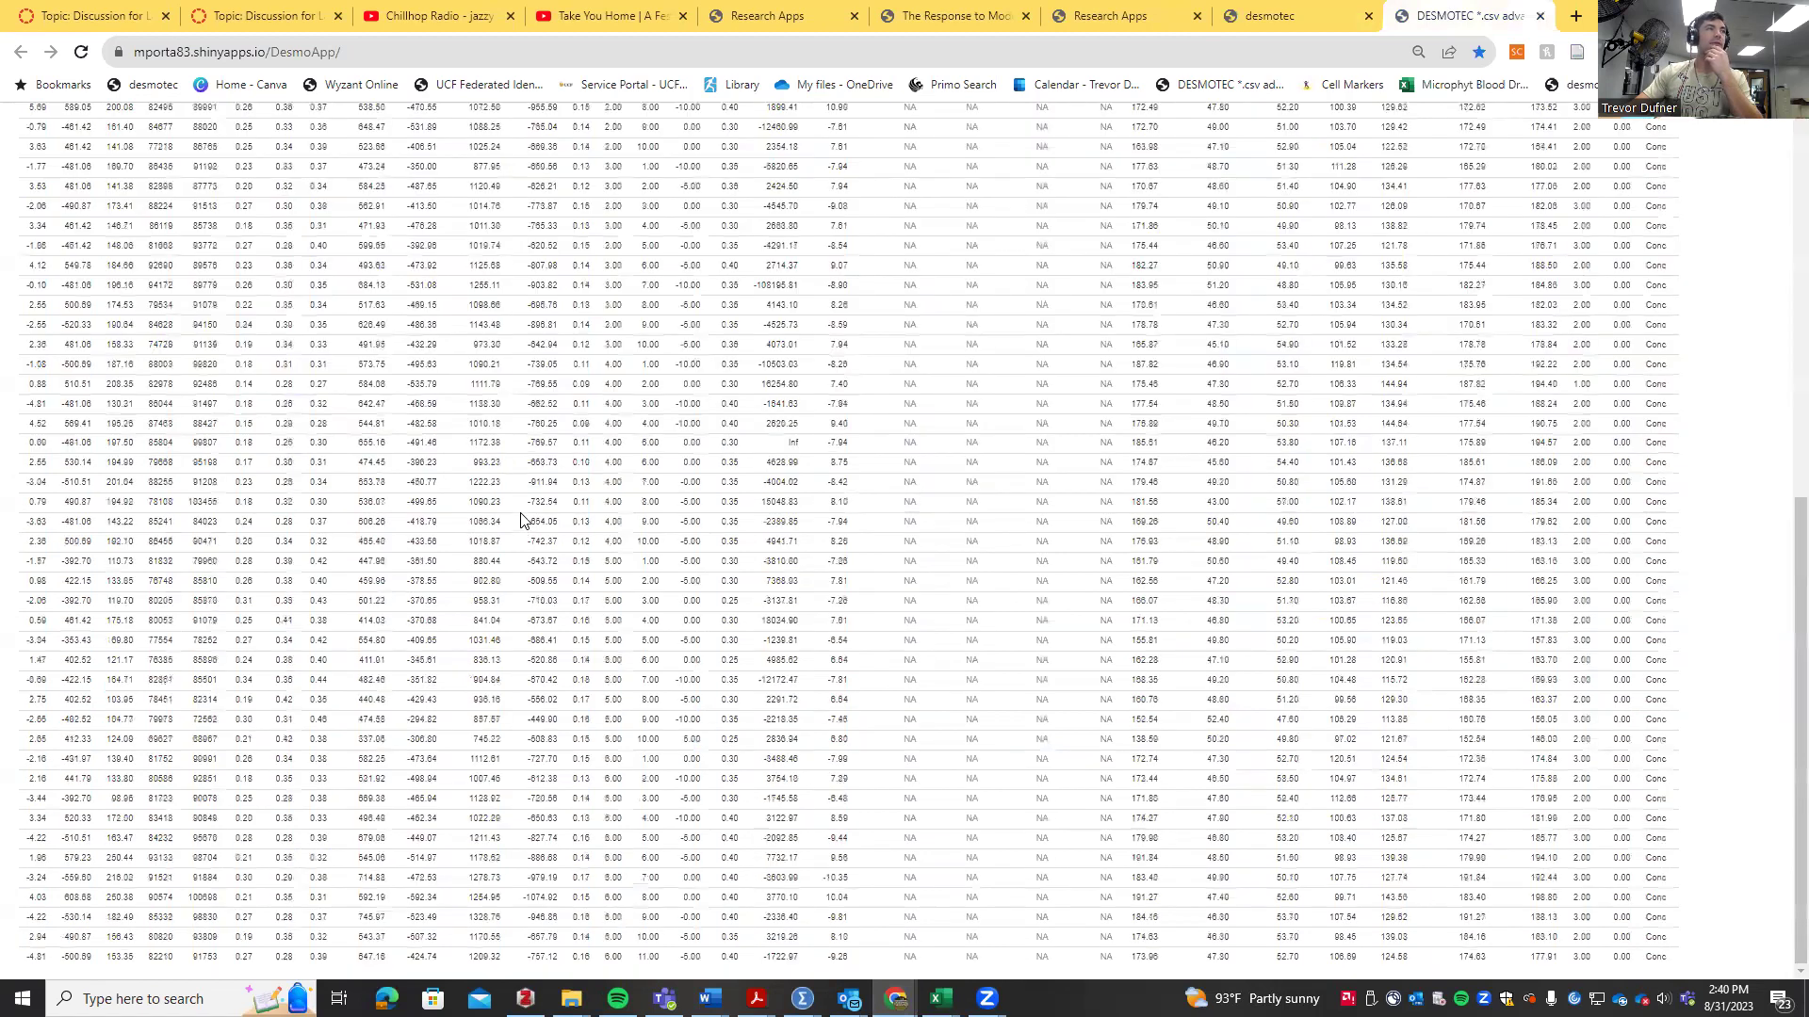
scroll(524, 521, up, 8)
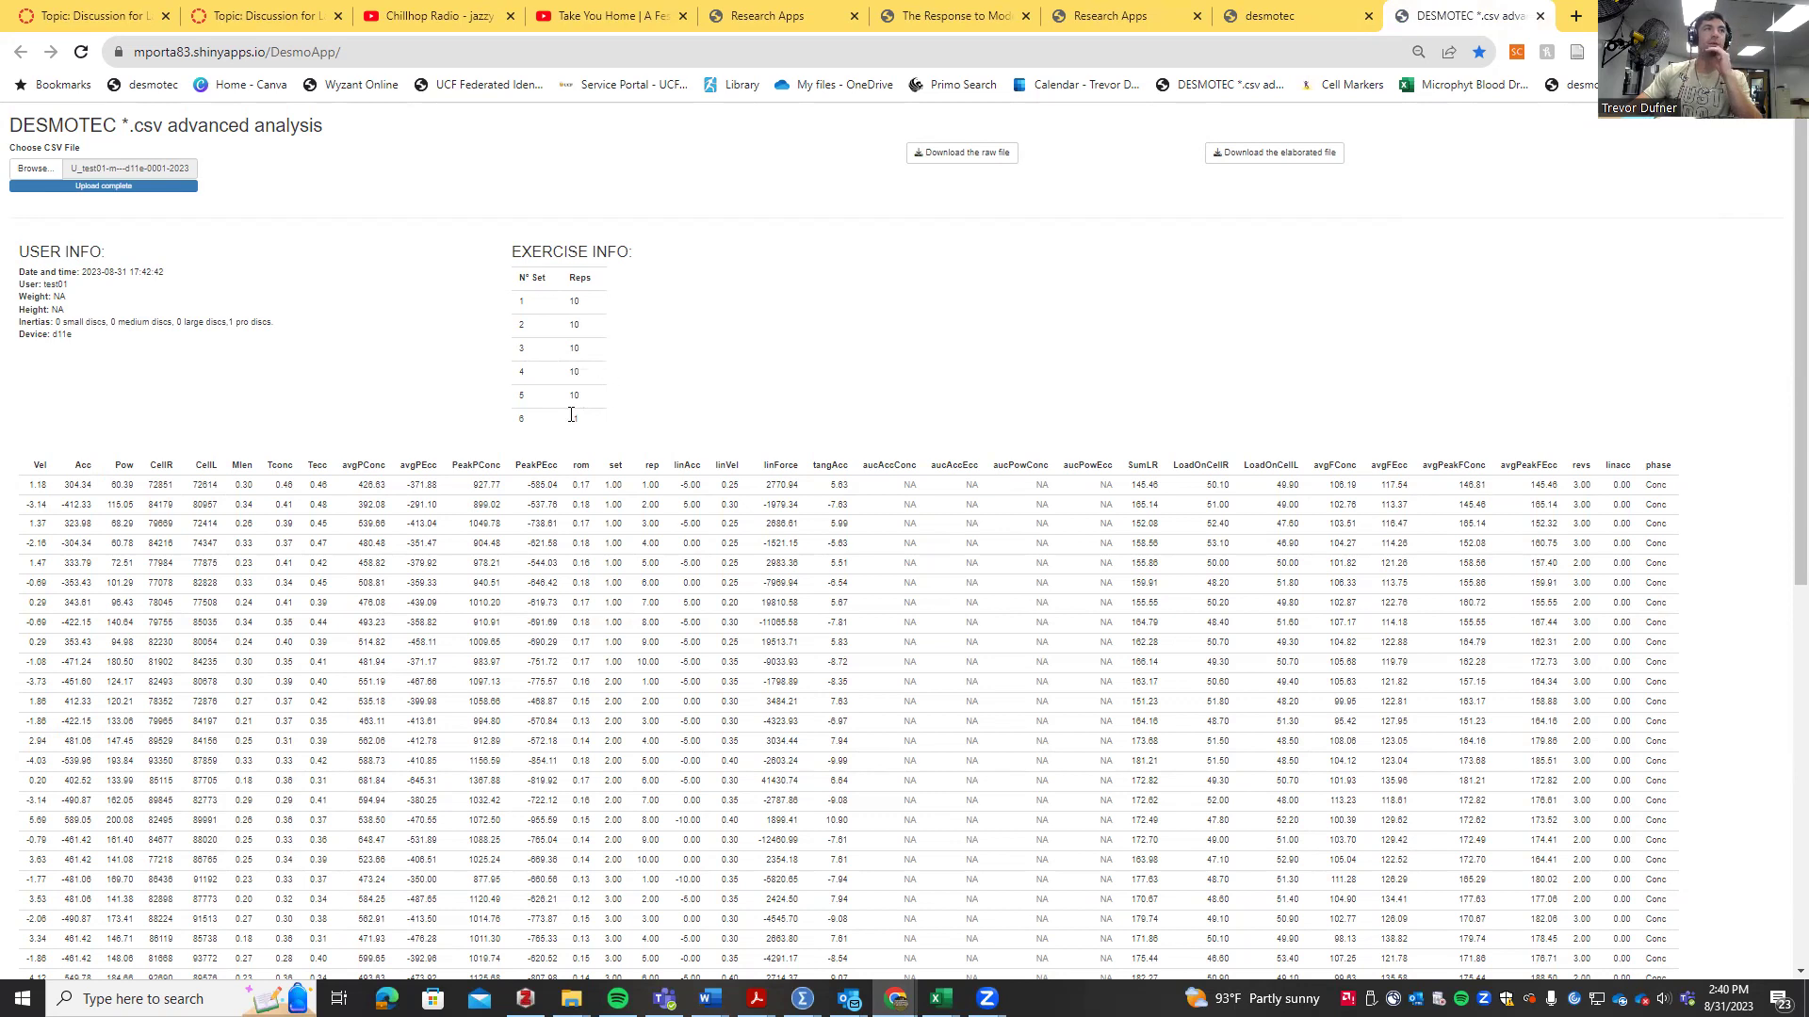
scroll(76, 348, down, 5)
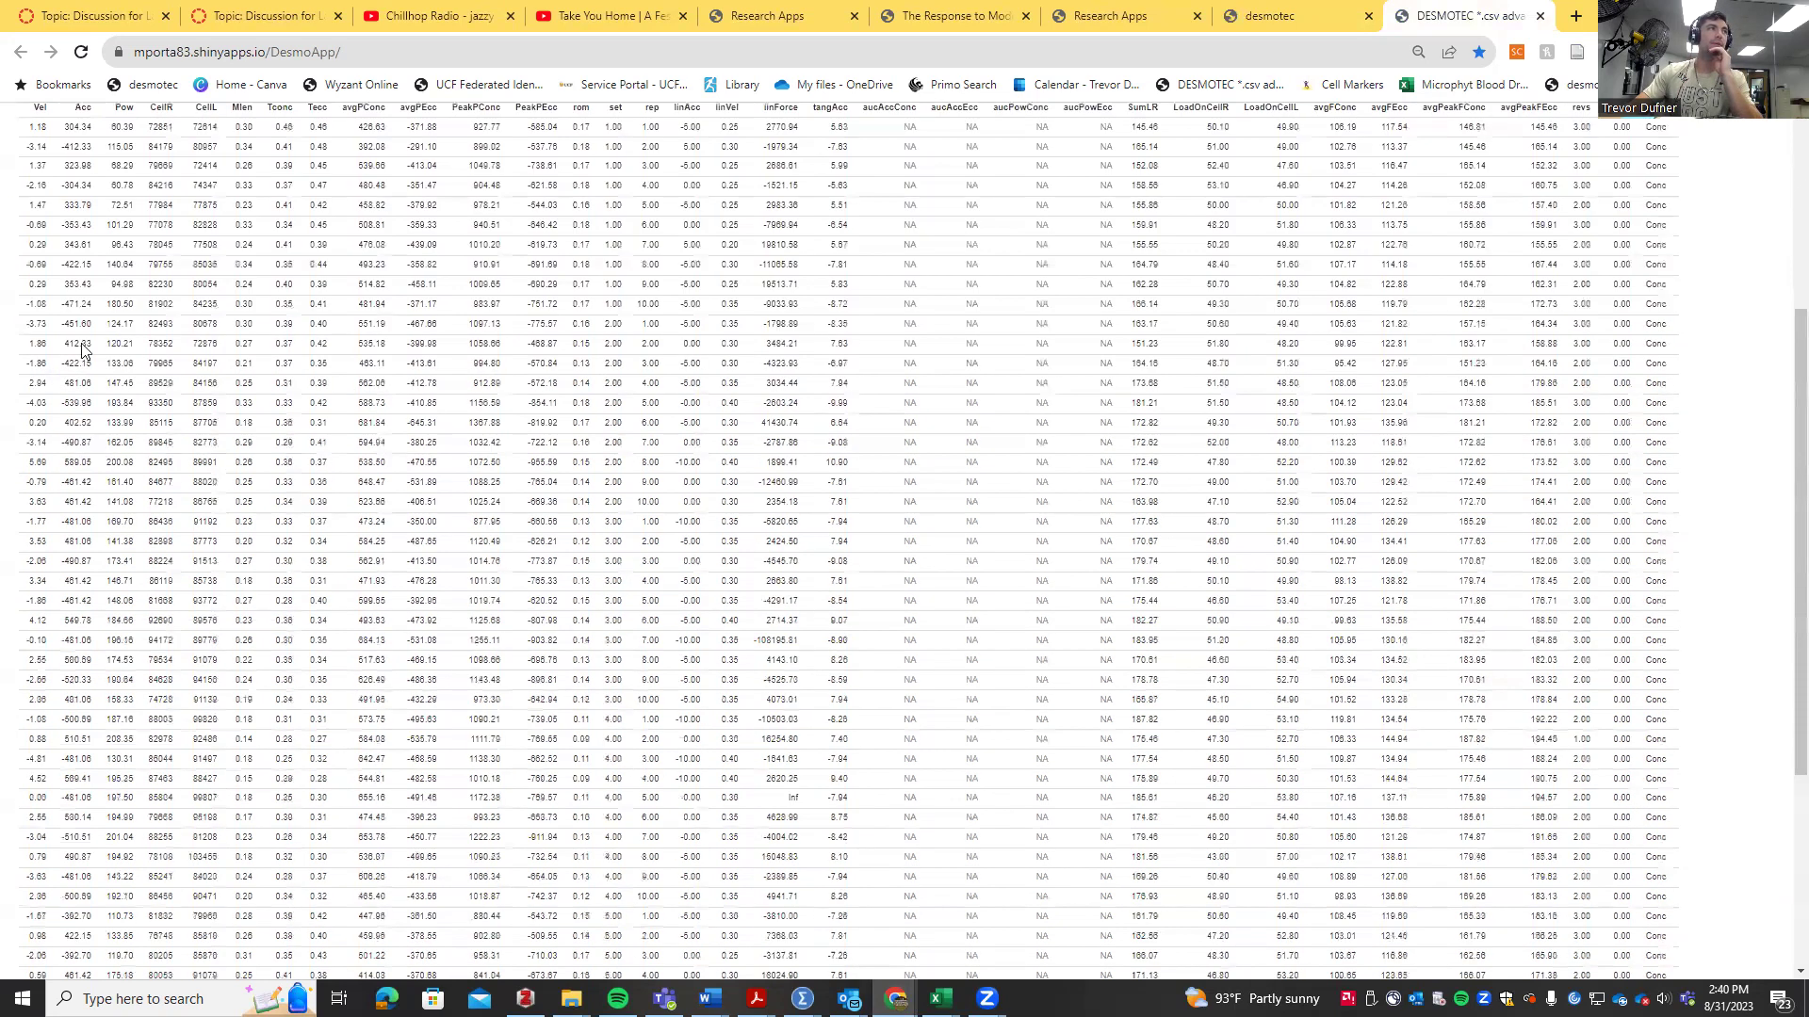
scroll(47, 358, up, 5)
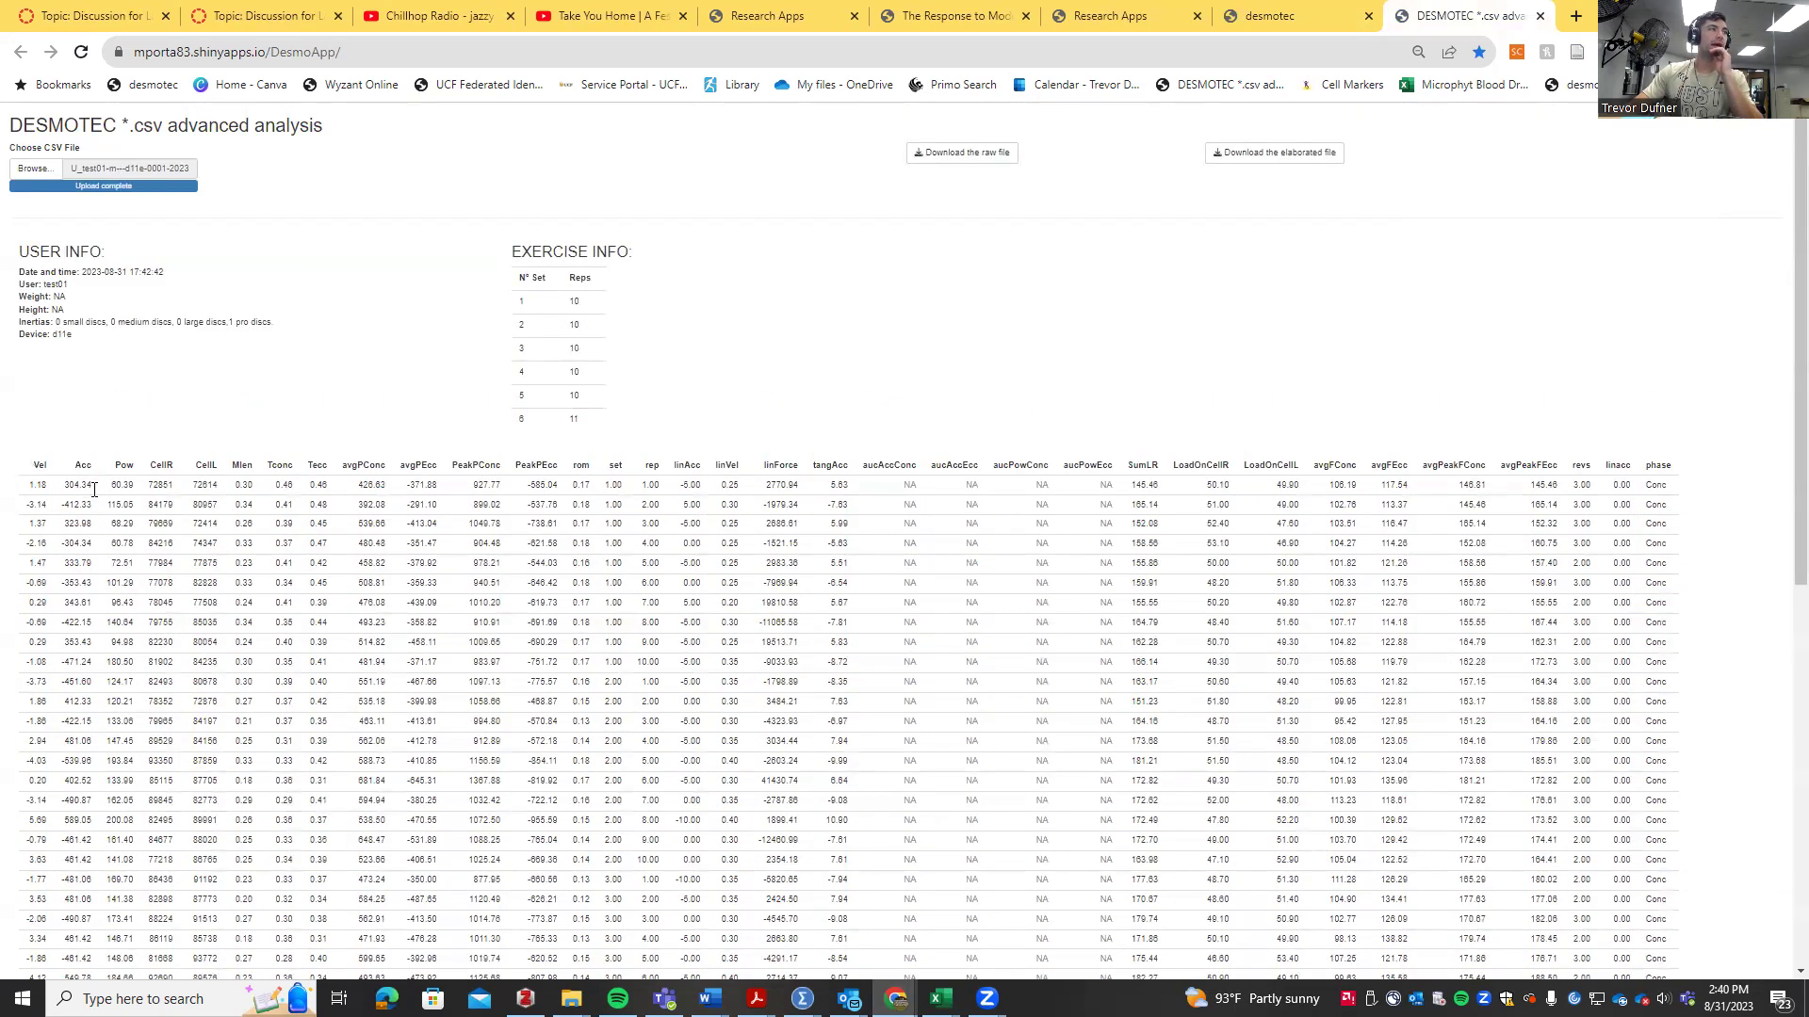
drag(94, 490, 1128, 878)
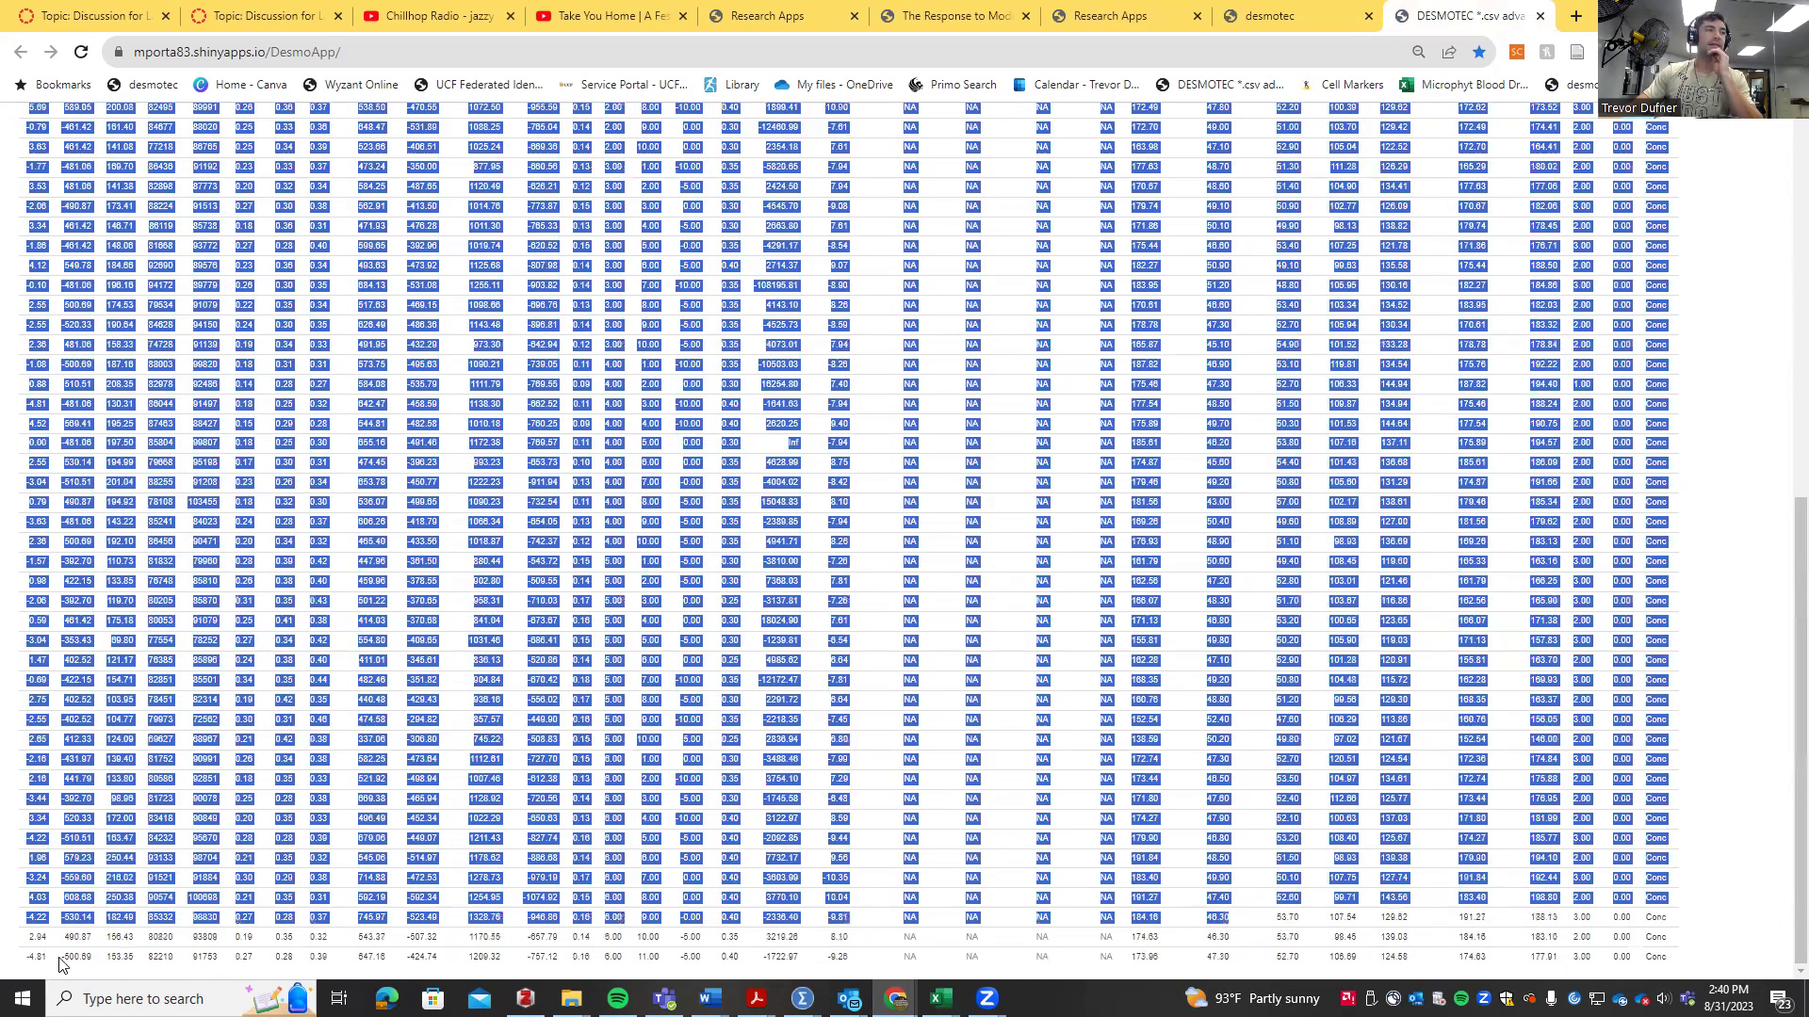
drag(61, 963, 1675, 945)
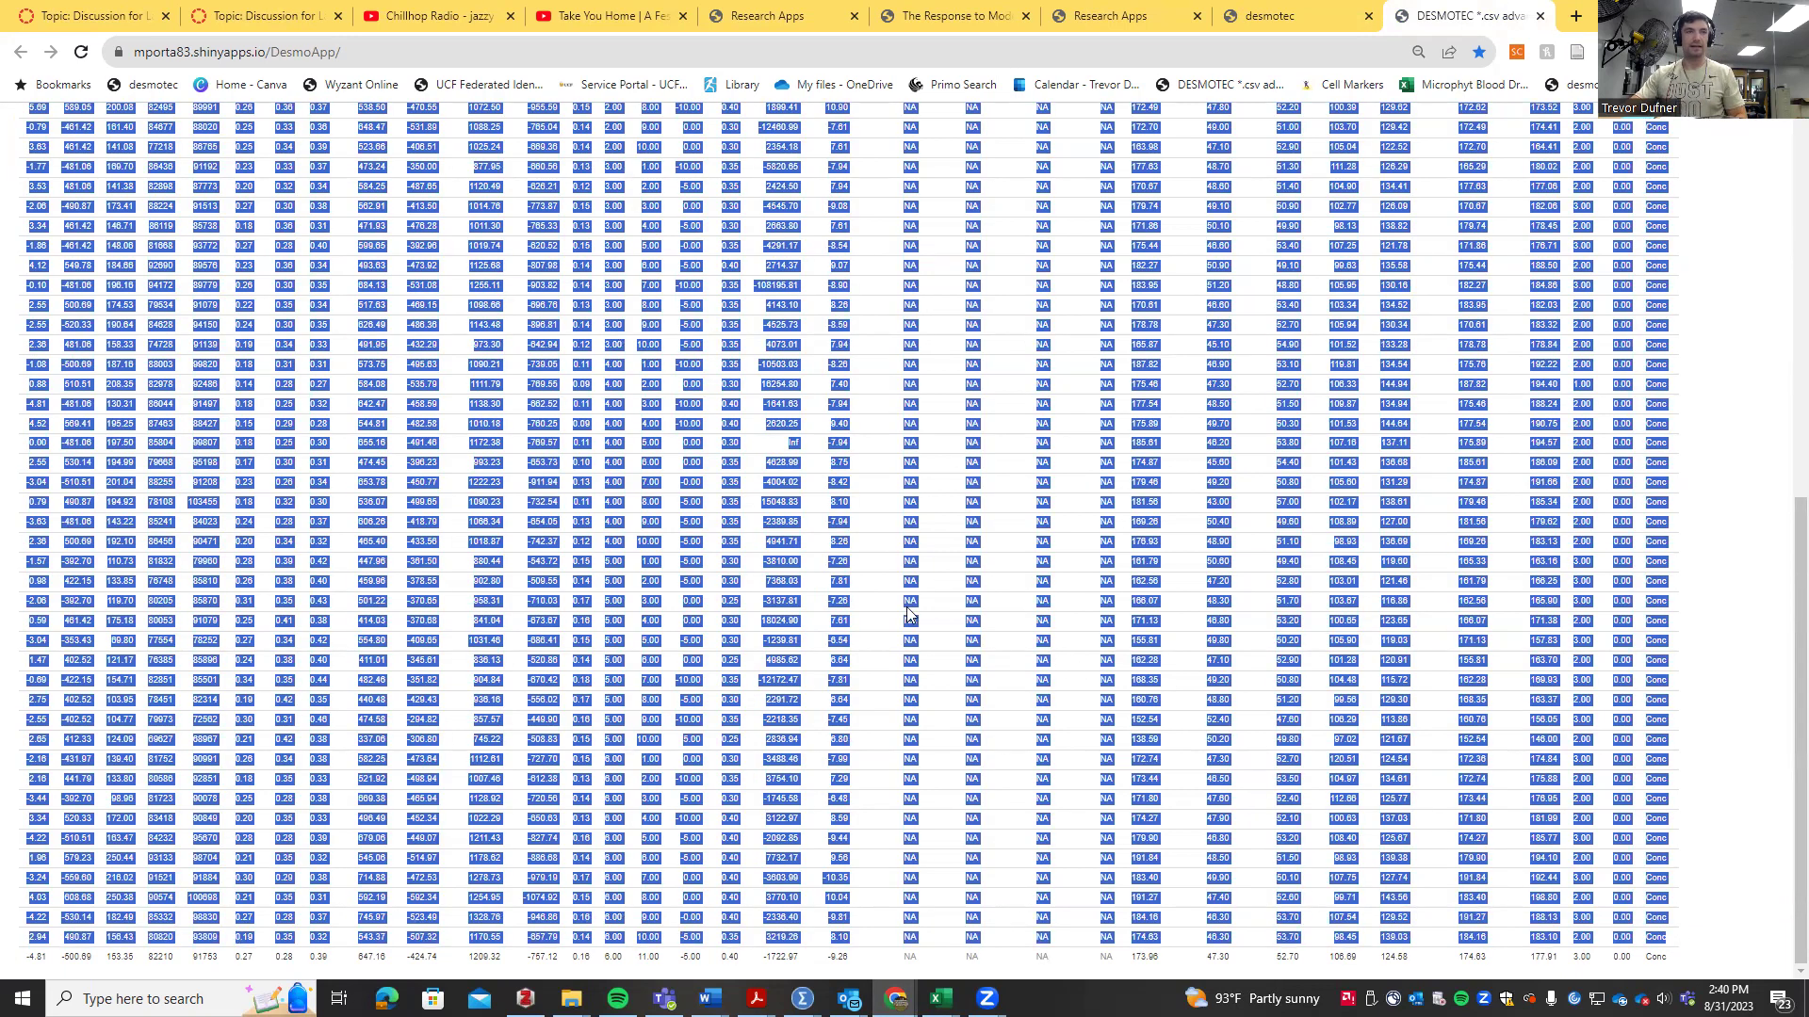
- Paste the session data at B9 of the Squat Protocol Calculation Template, matching destination formatting
click(939, 998)
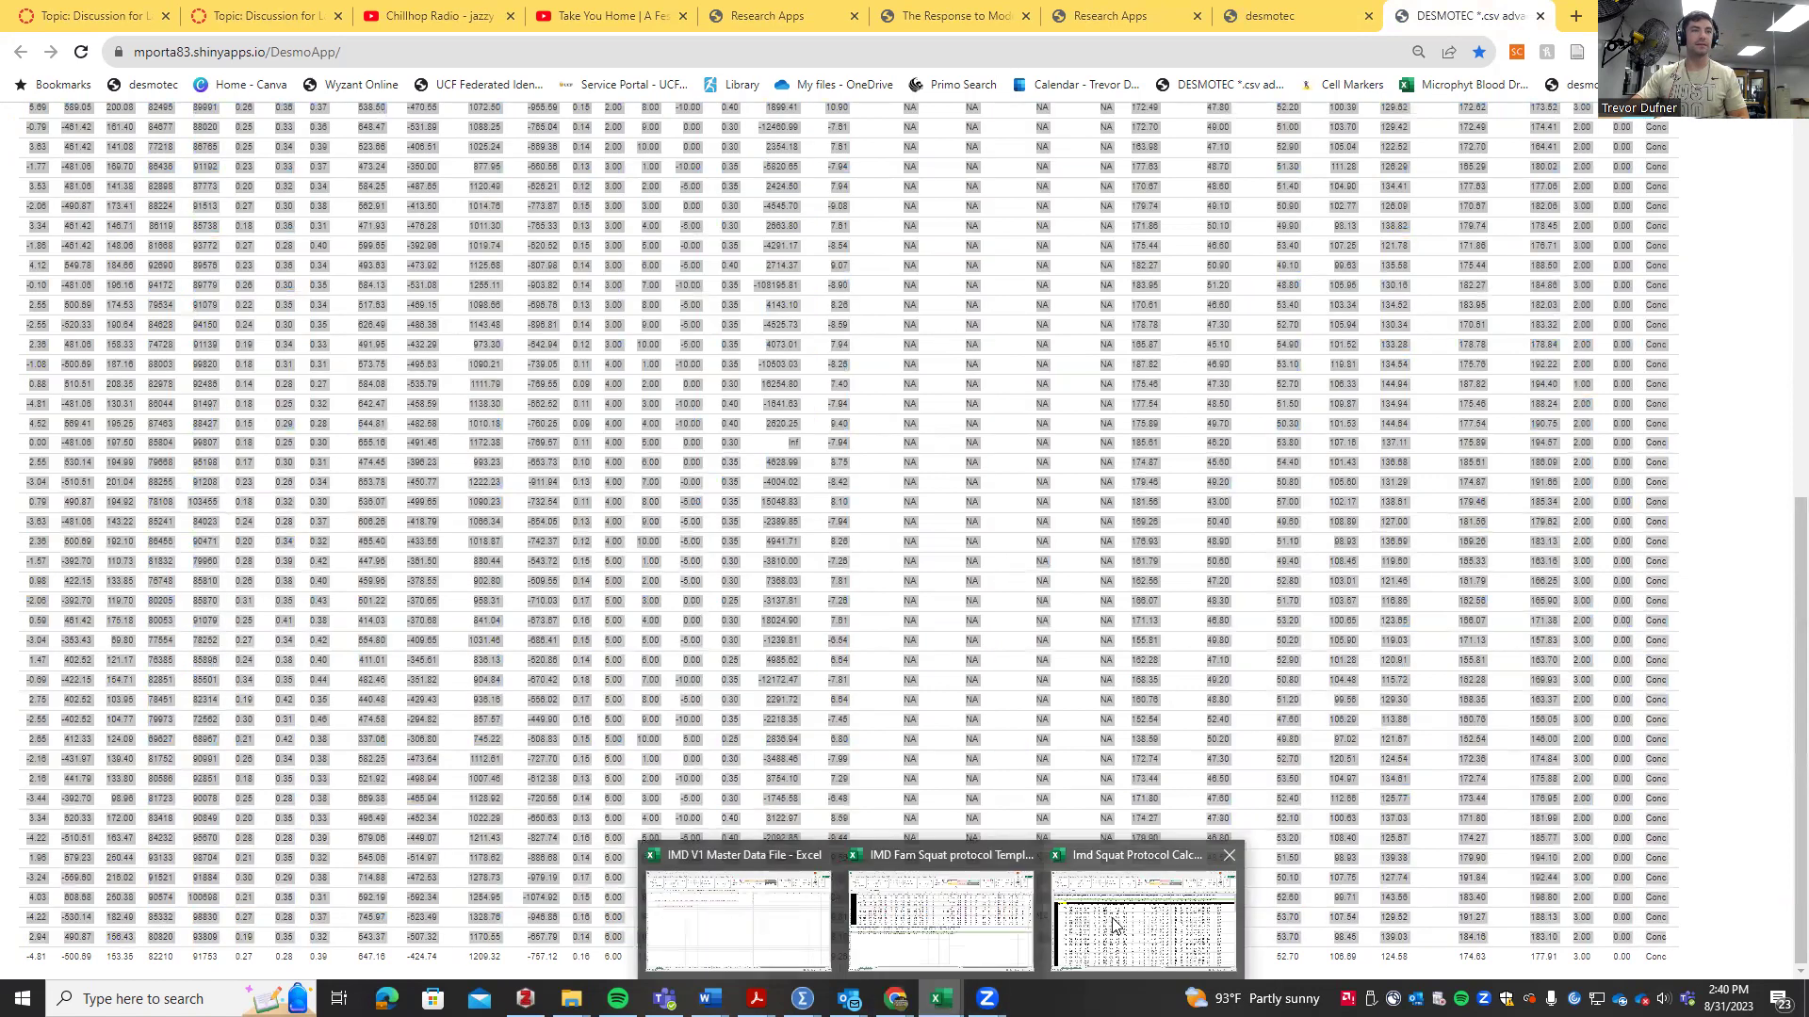
click(1127, 931)
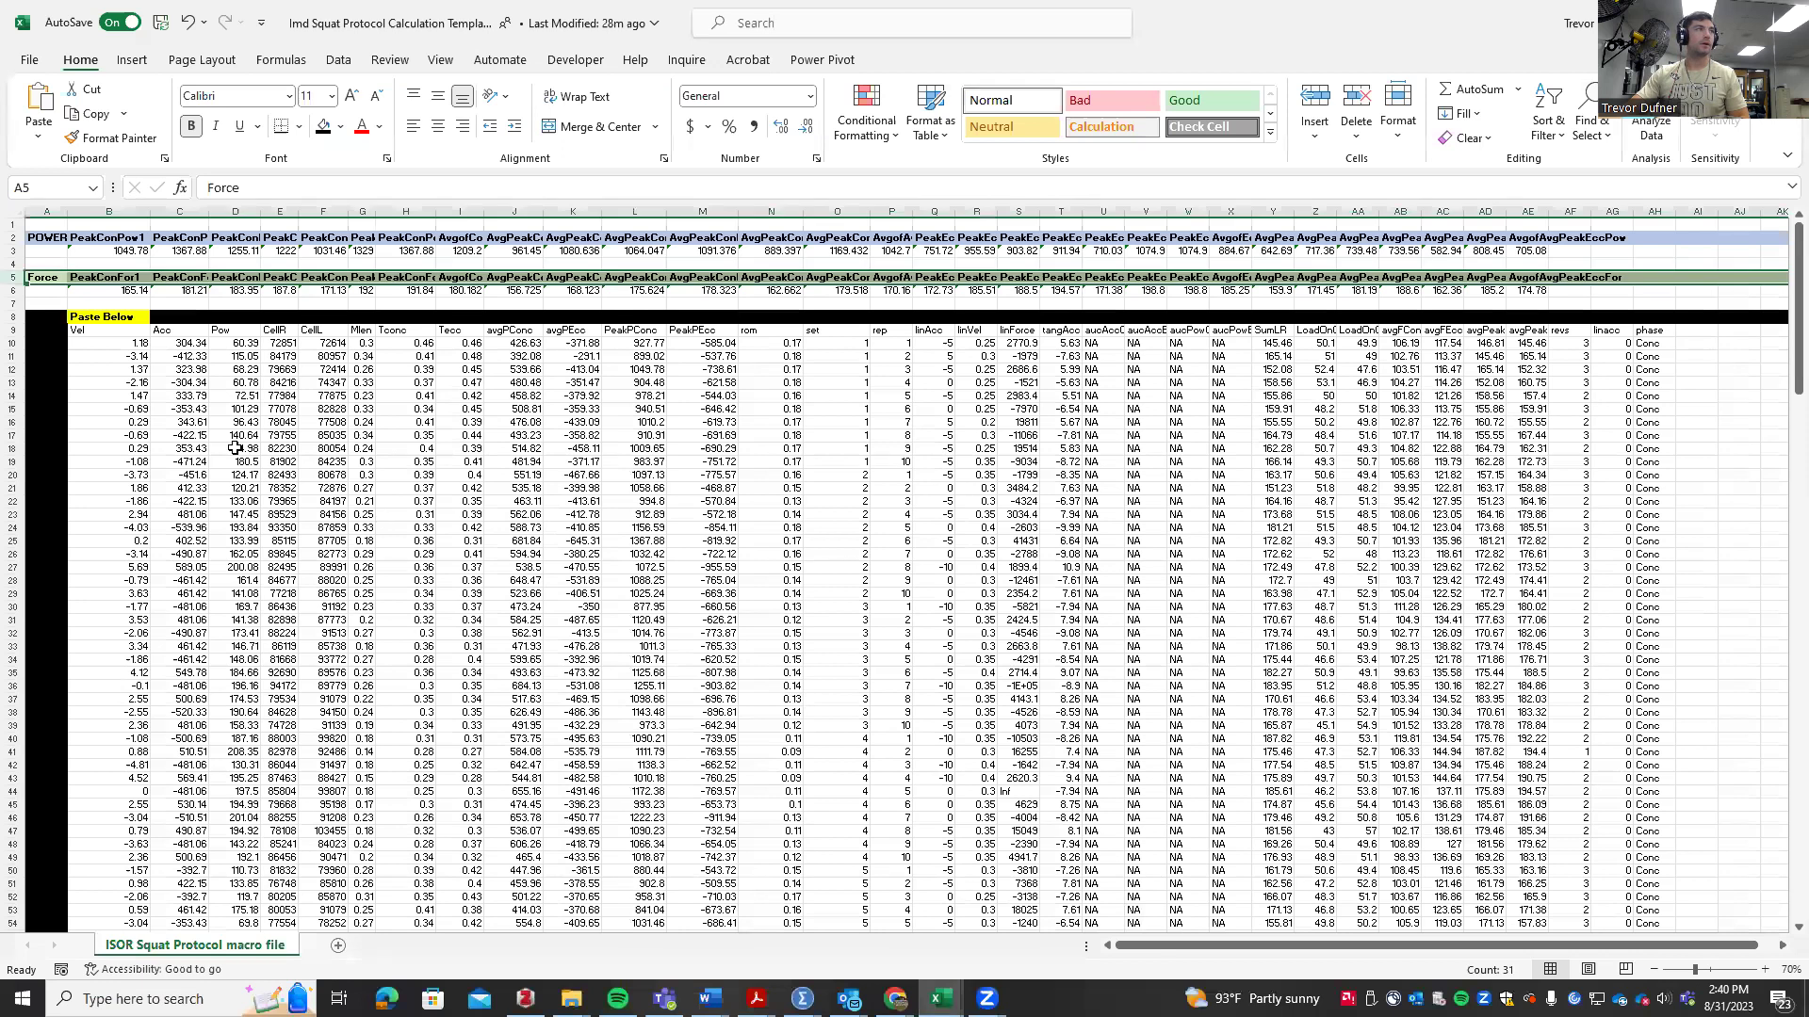
right_click(120, 332)
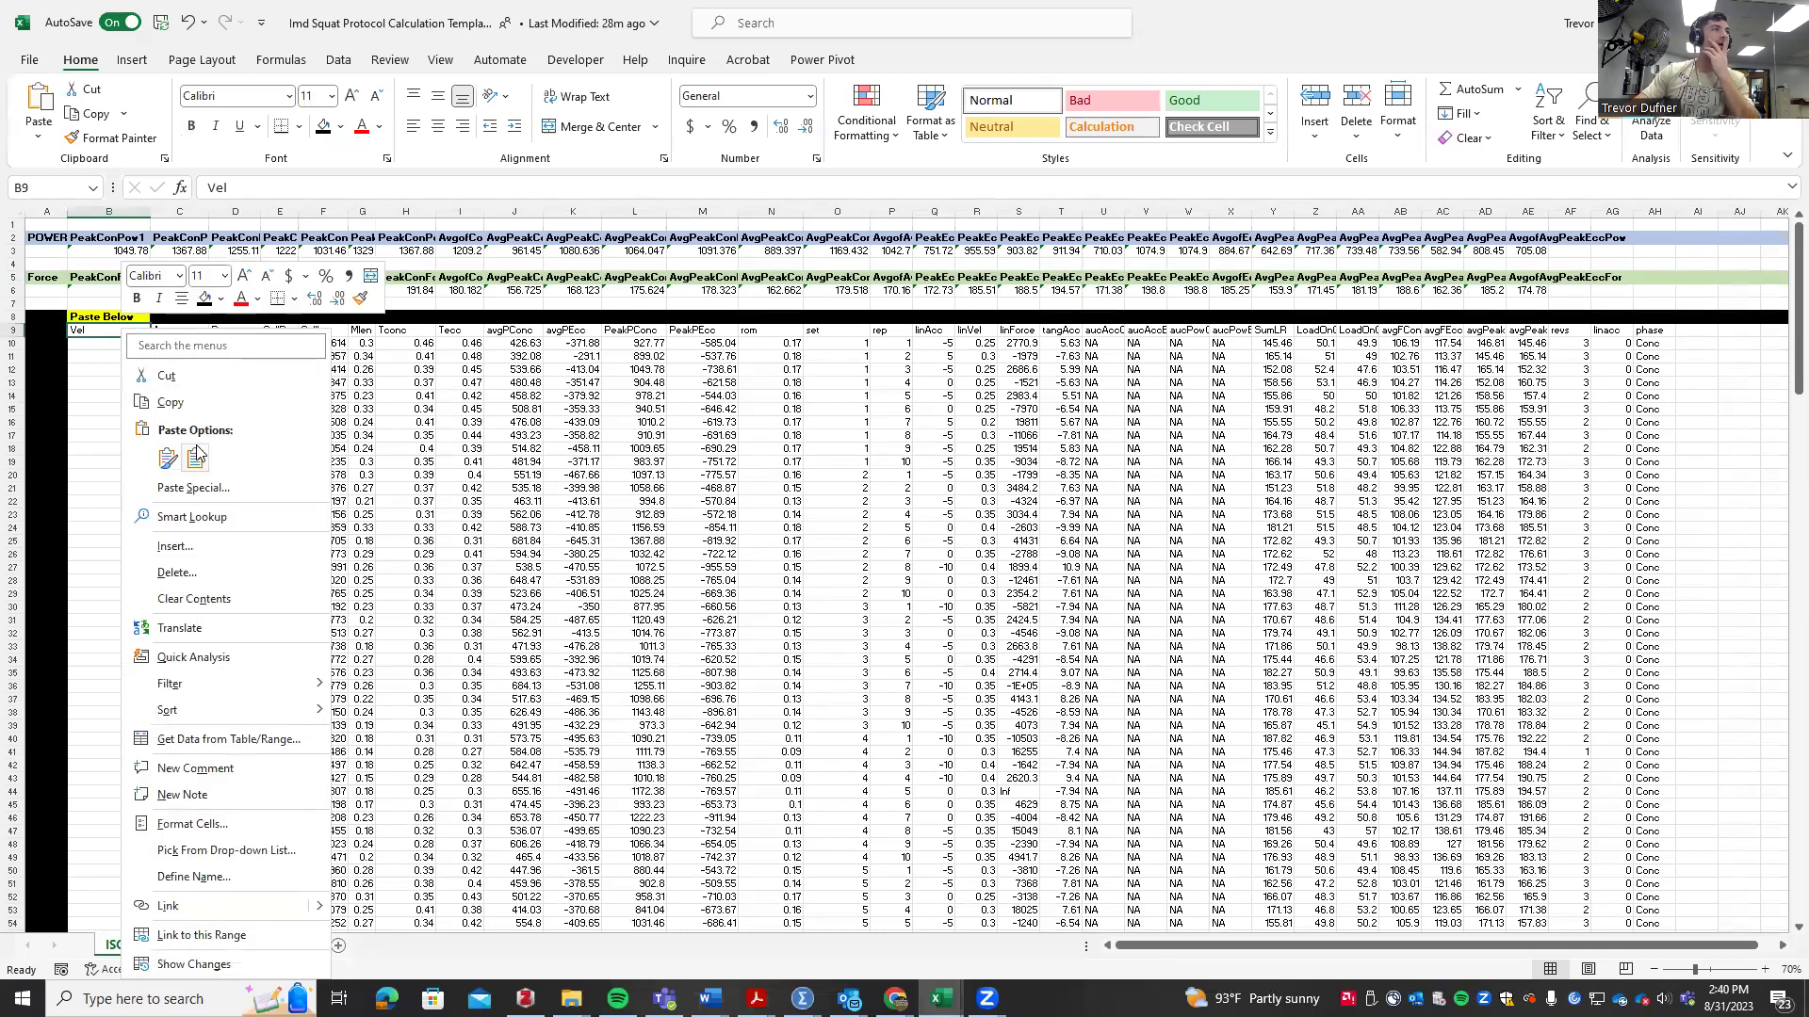
click(197, 456)
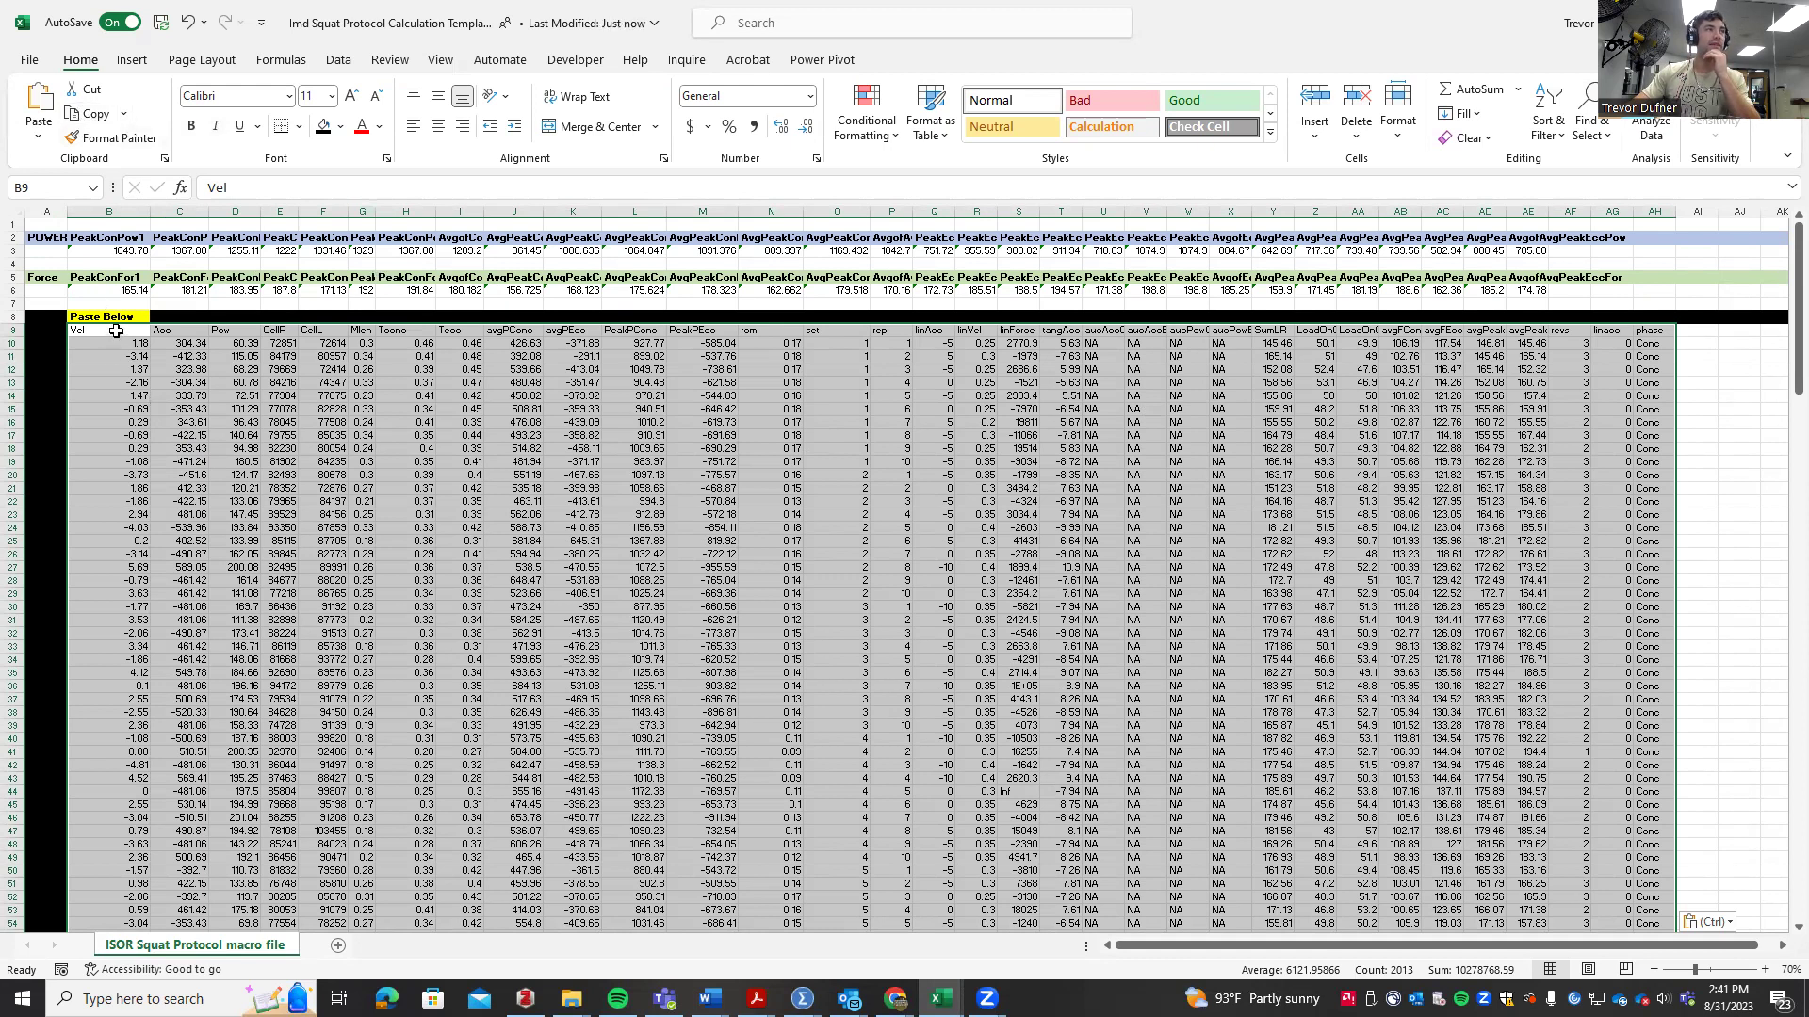
- Copy the template's POWER summary cells B3:AE3
click(119, 253)
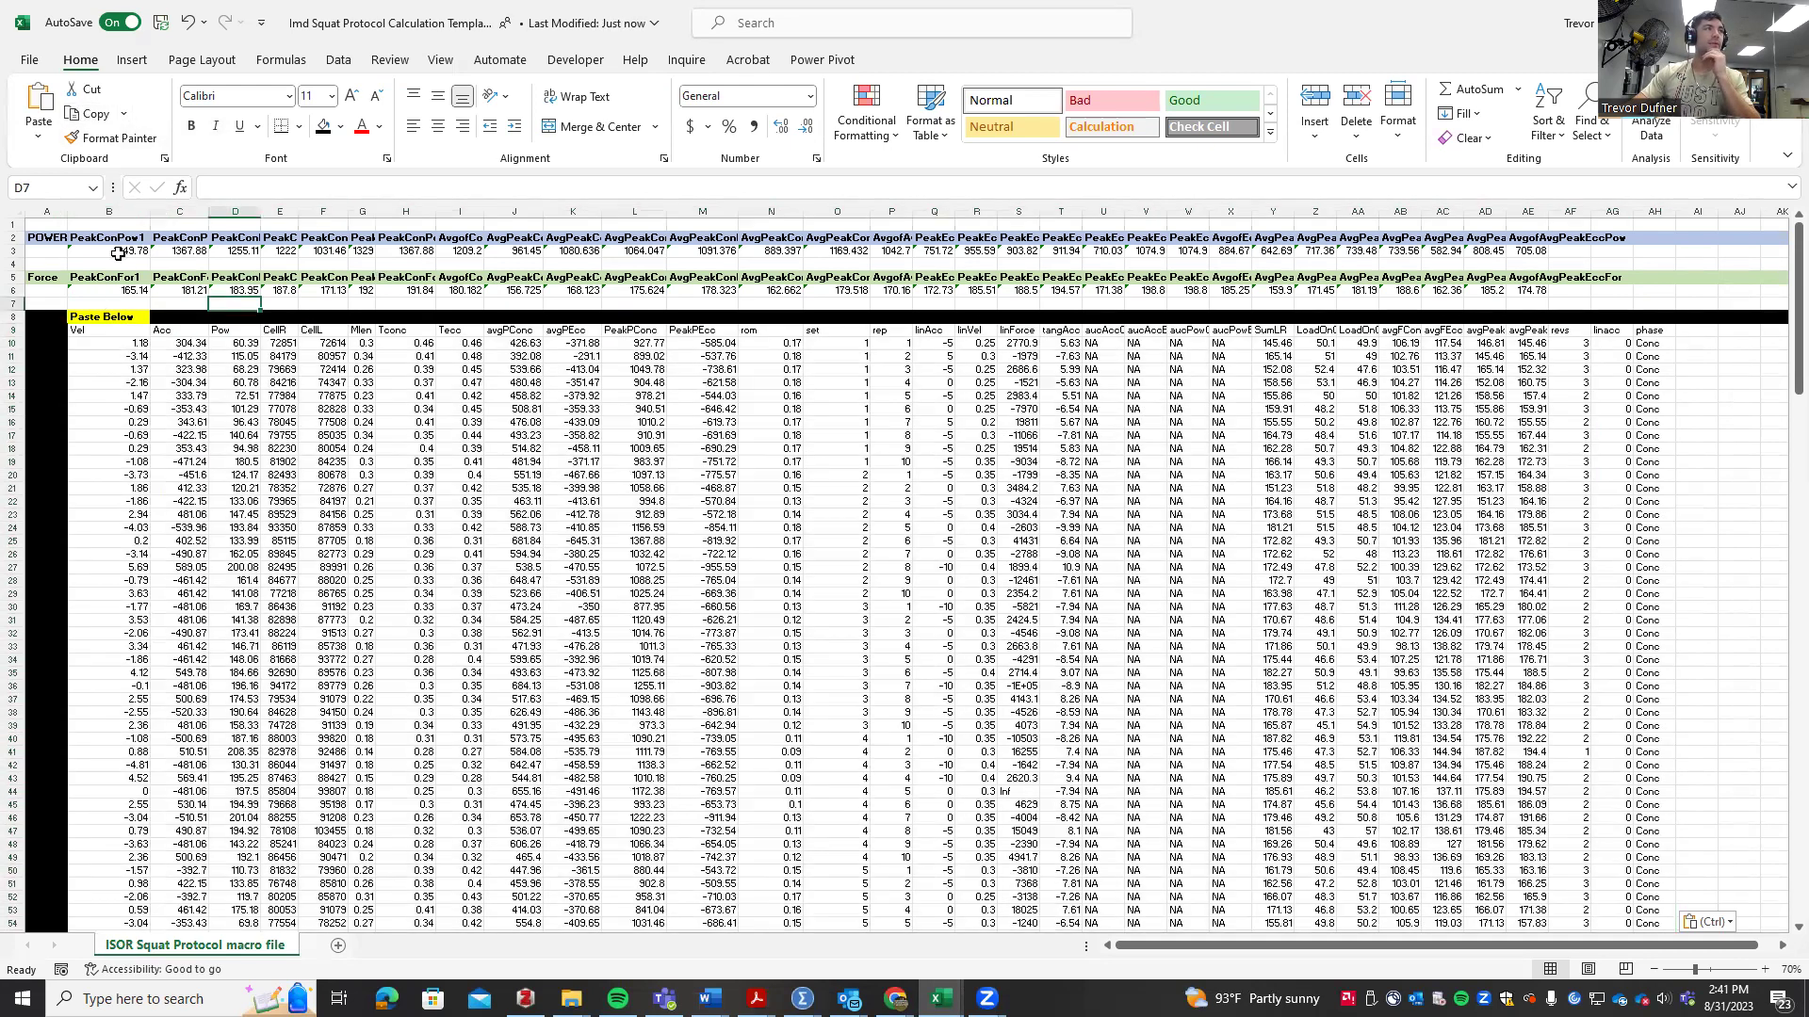
drag(174, 247, 1520, 254)
key(ctrl+c)
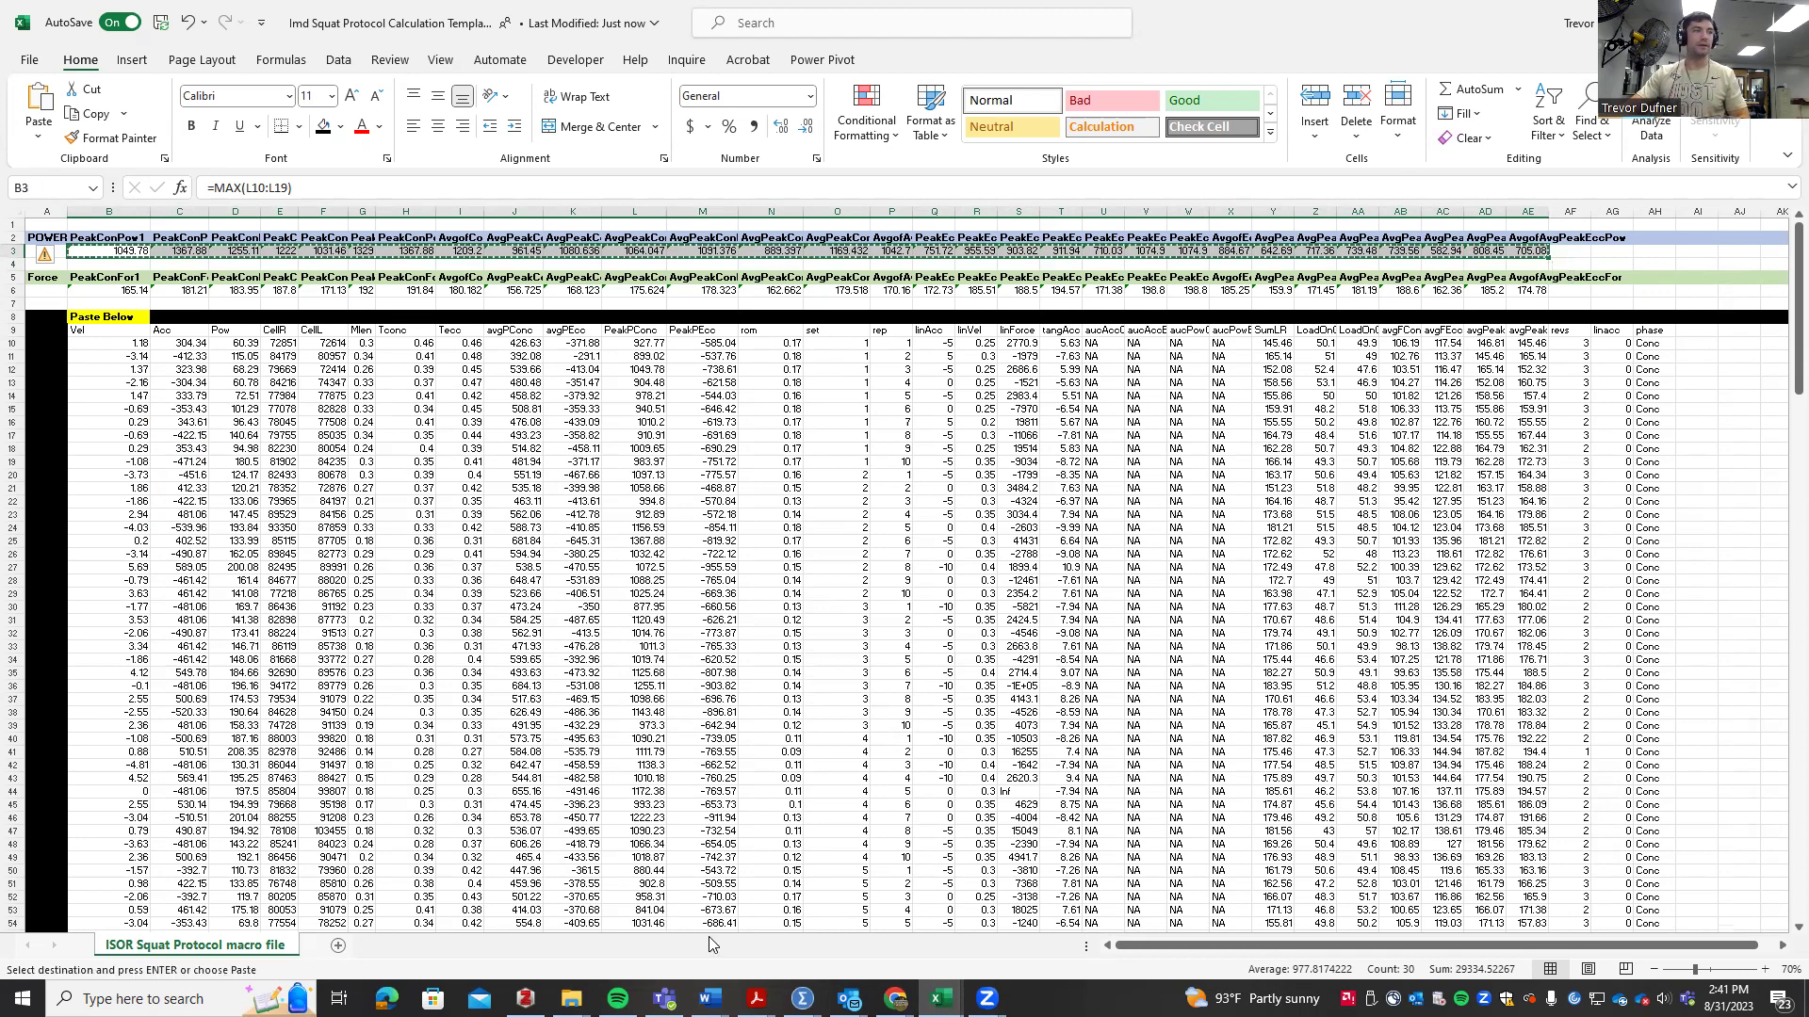
- Paste the POWER summary as values into C4 of the master file's Squat Protocol Power sheet
click(940, 999)
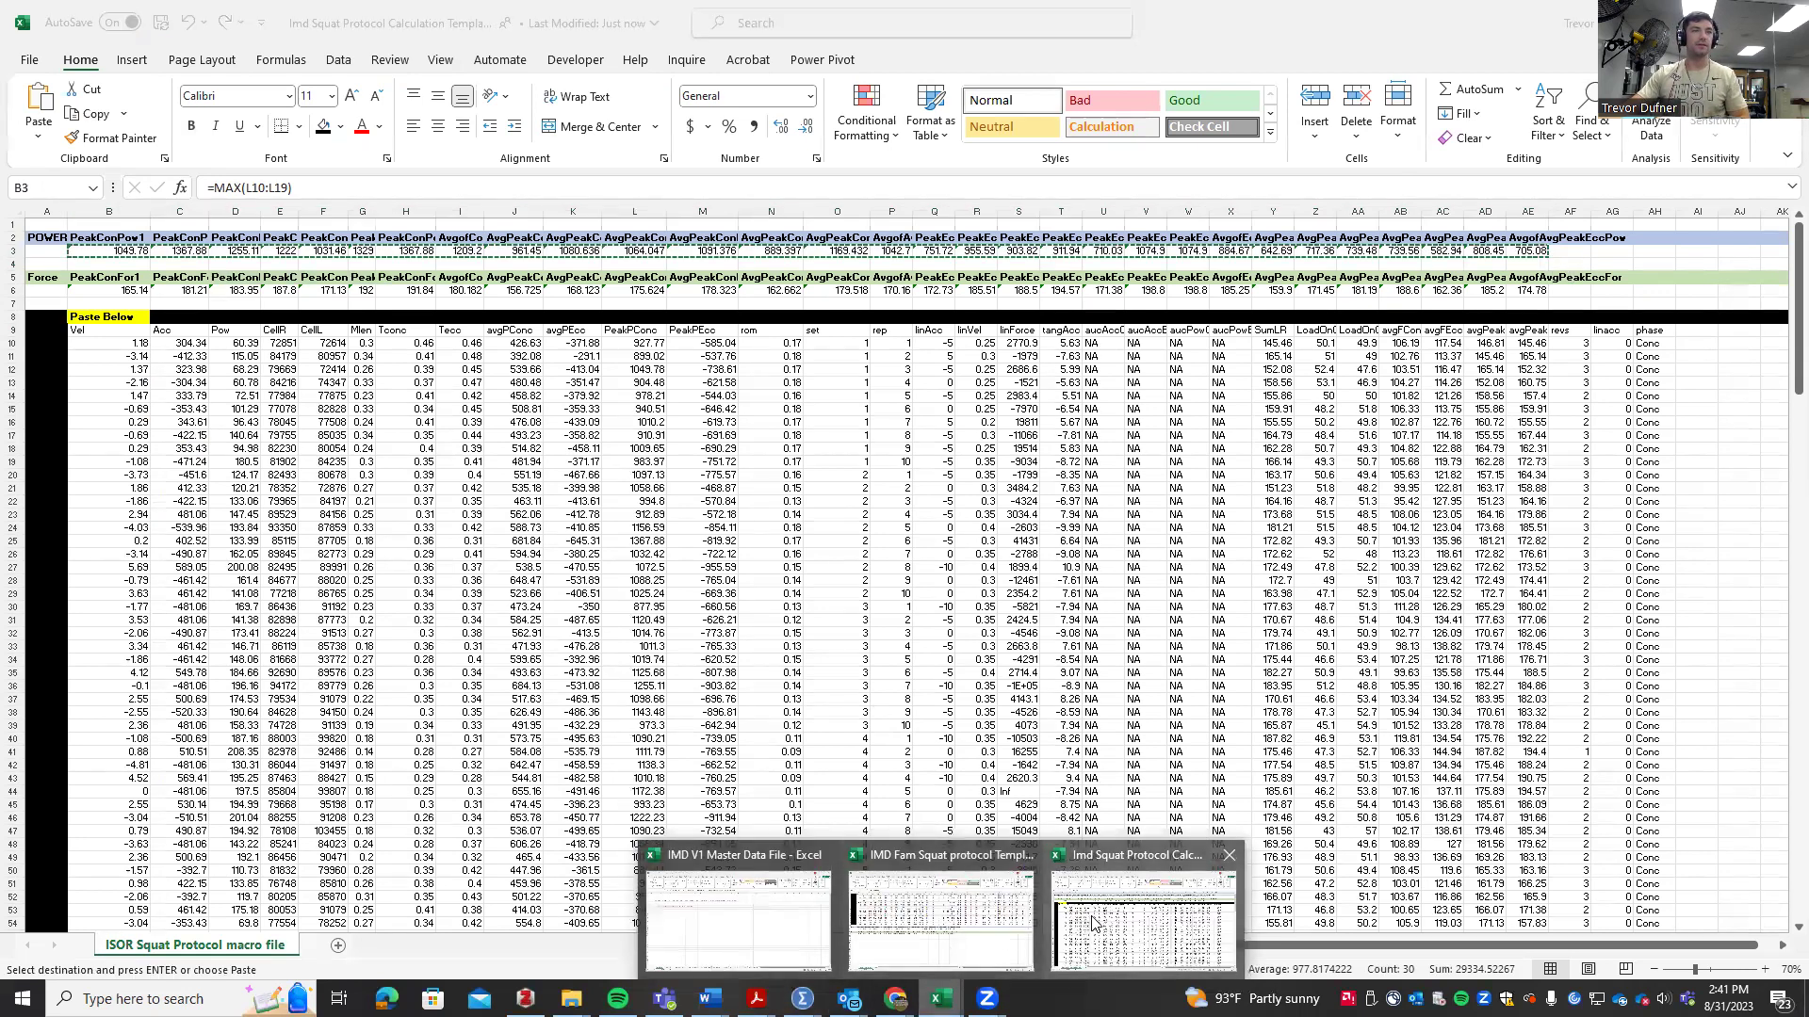
click(738, 909)
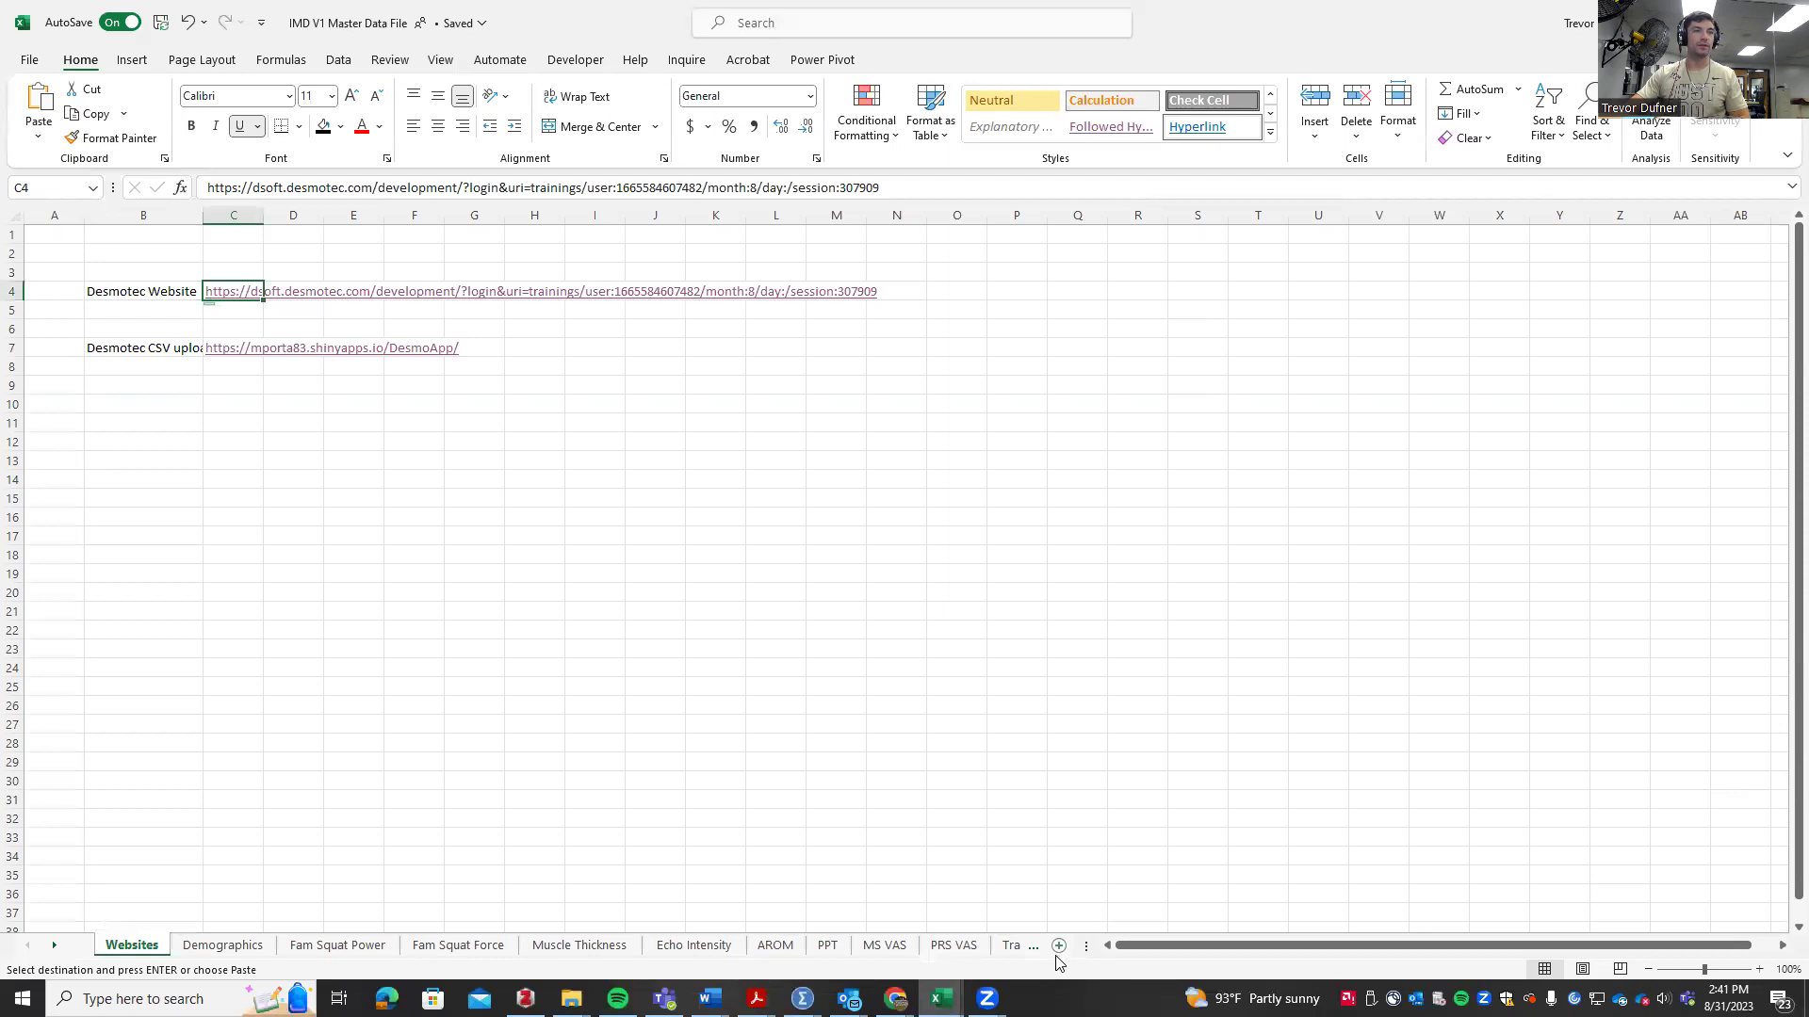
click(55, 946)
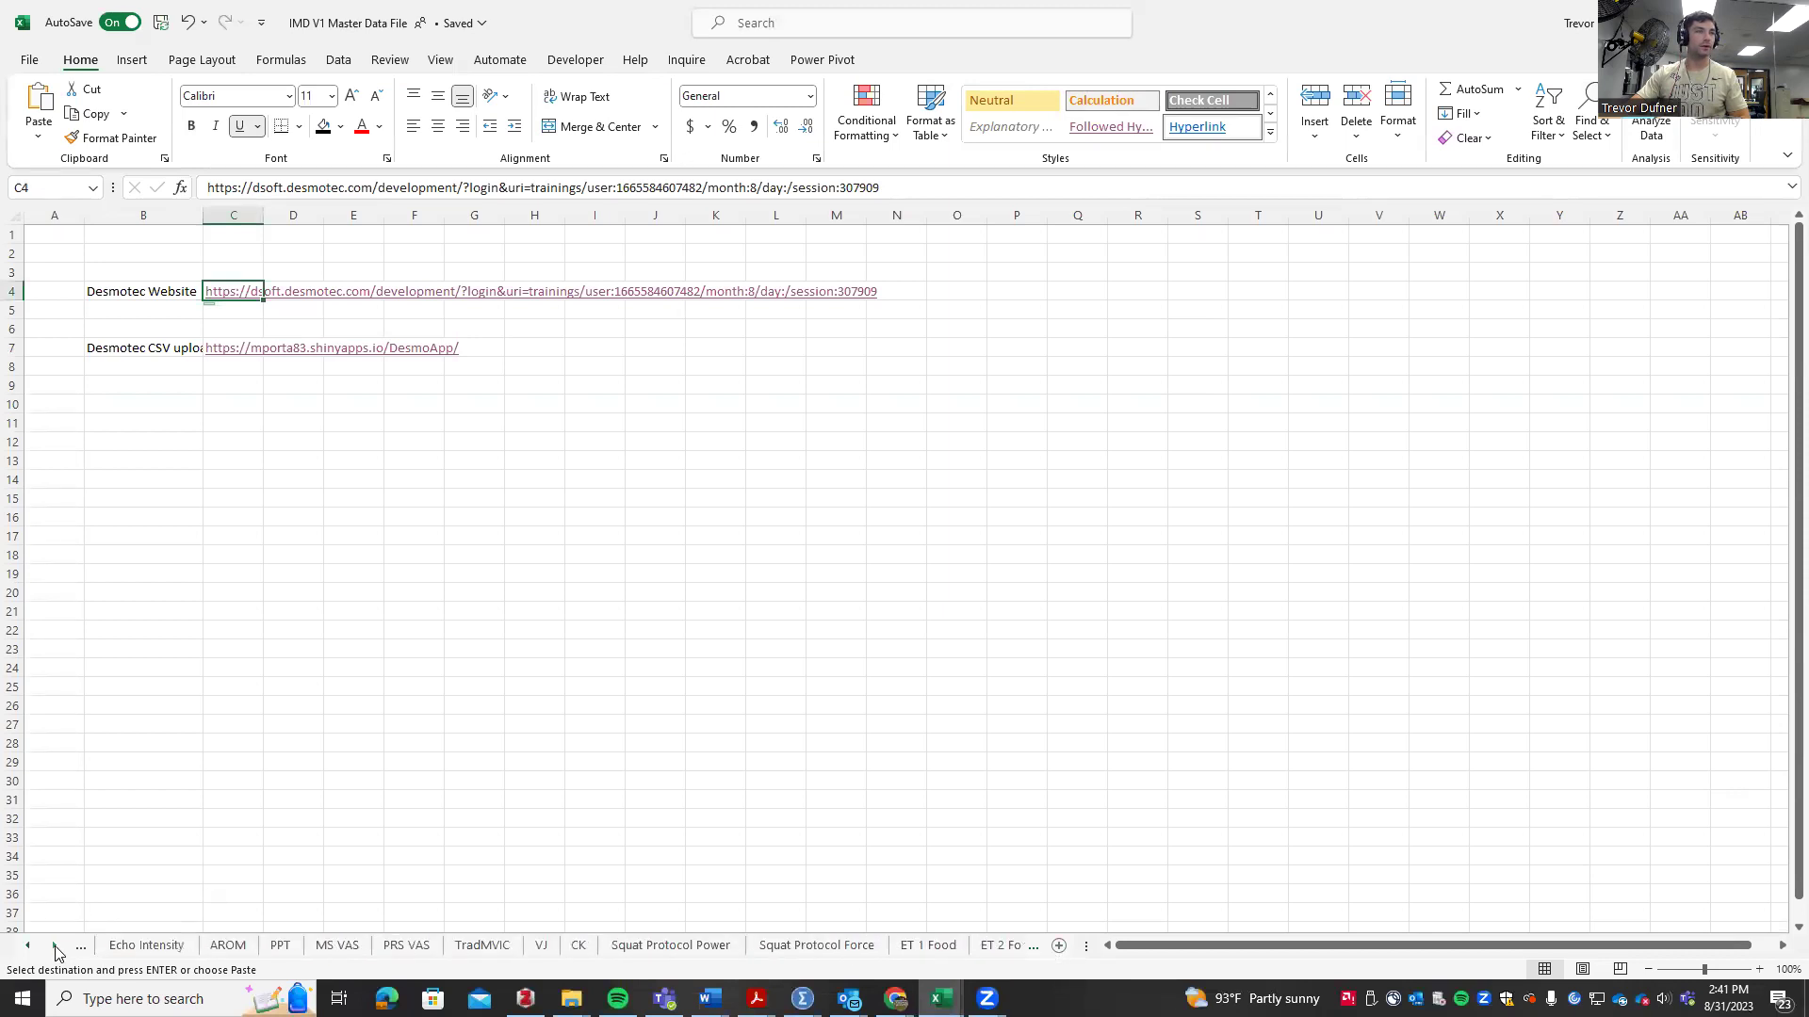
click(55, 946)
click(585, 950)
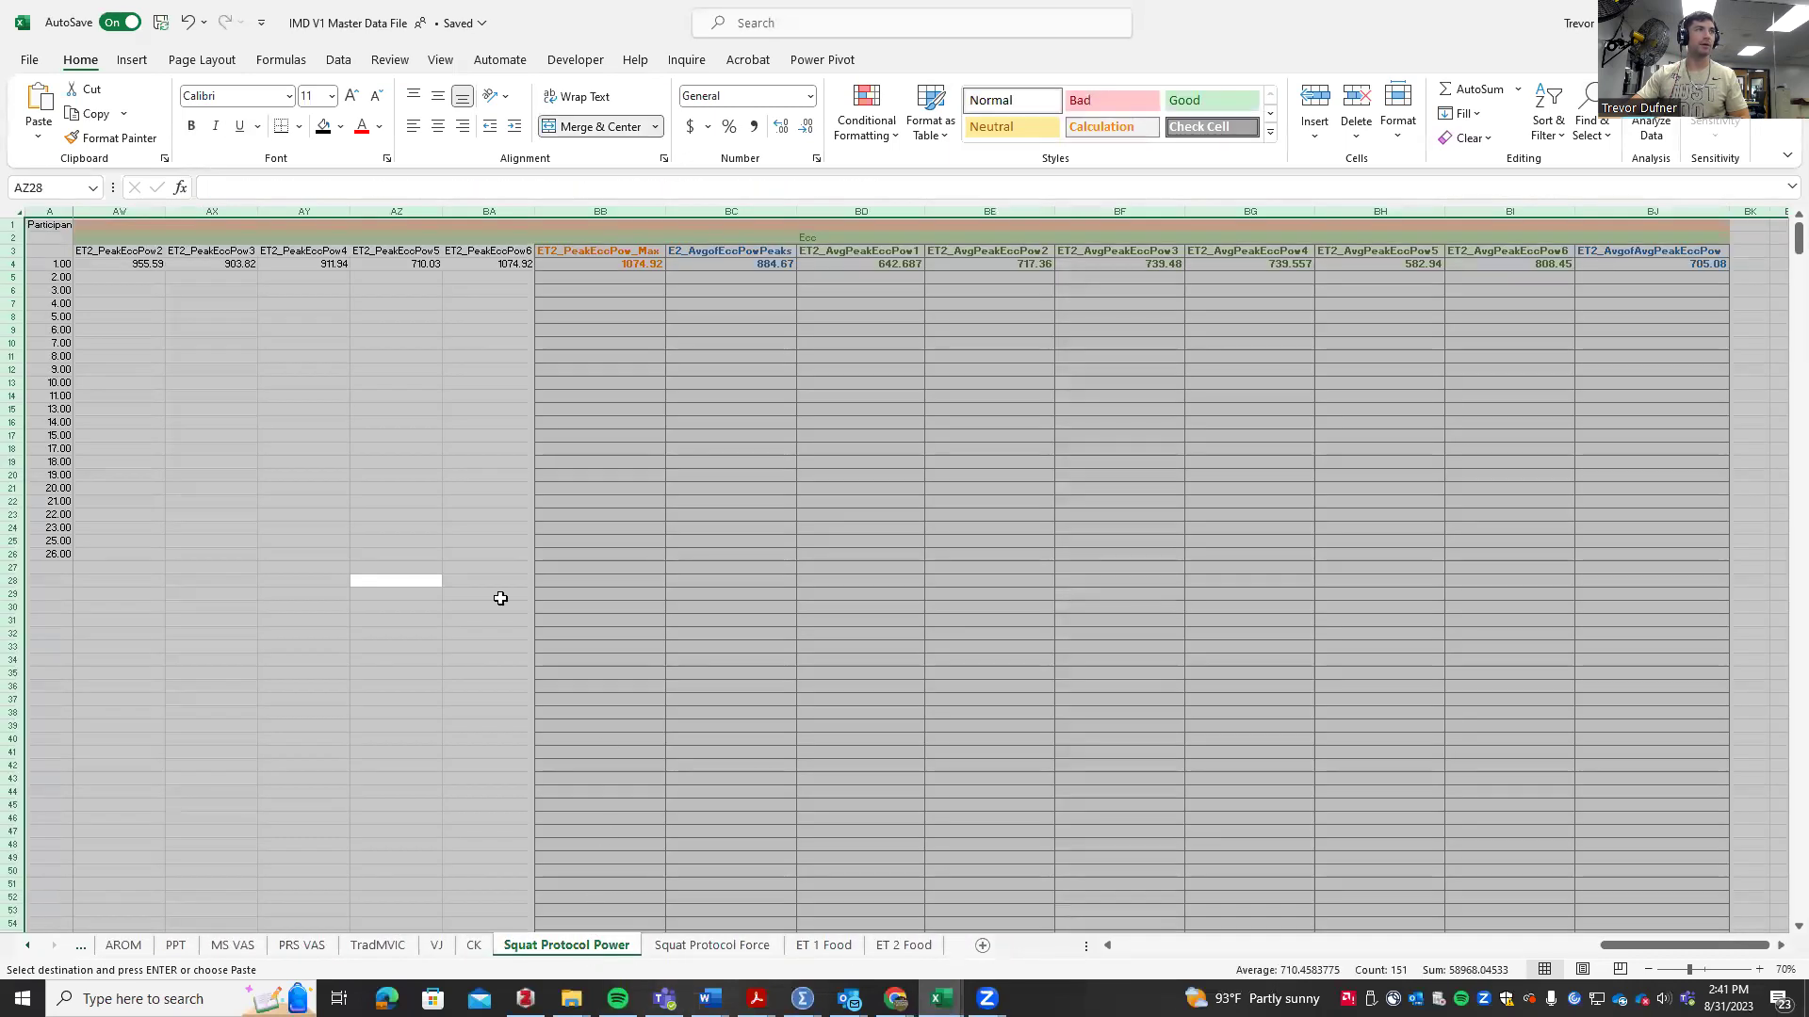
click(426, 504)
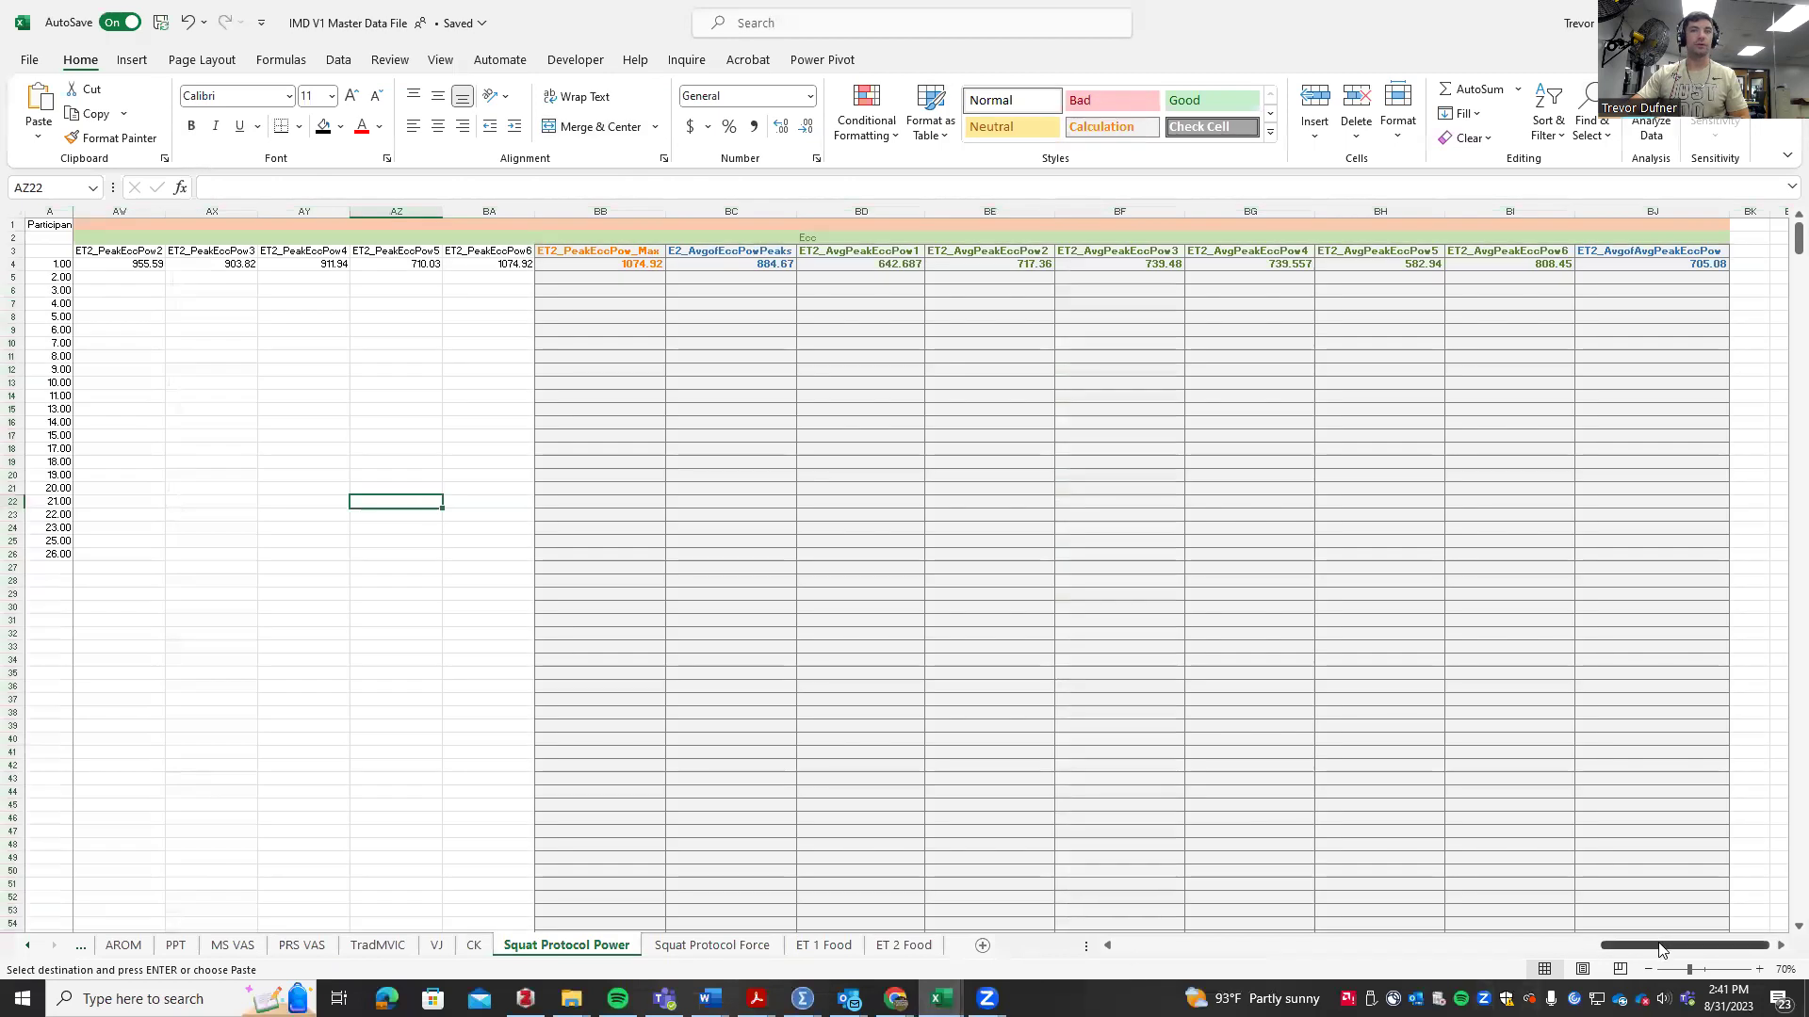
drag(1660, 950, 1083, 946)
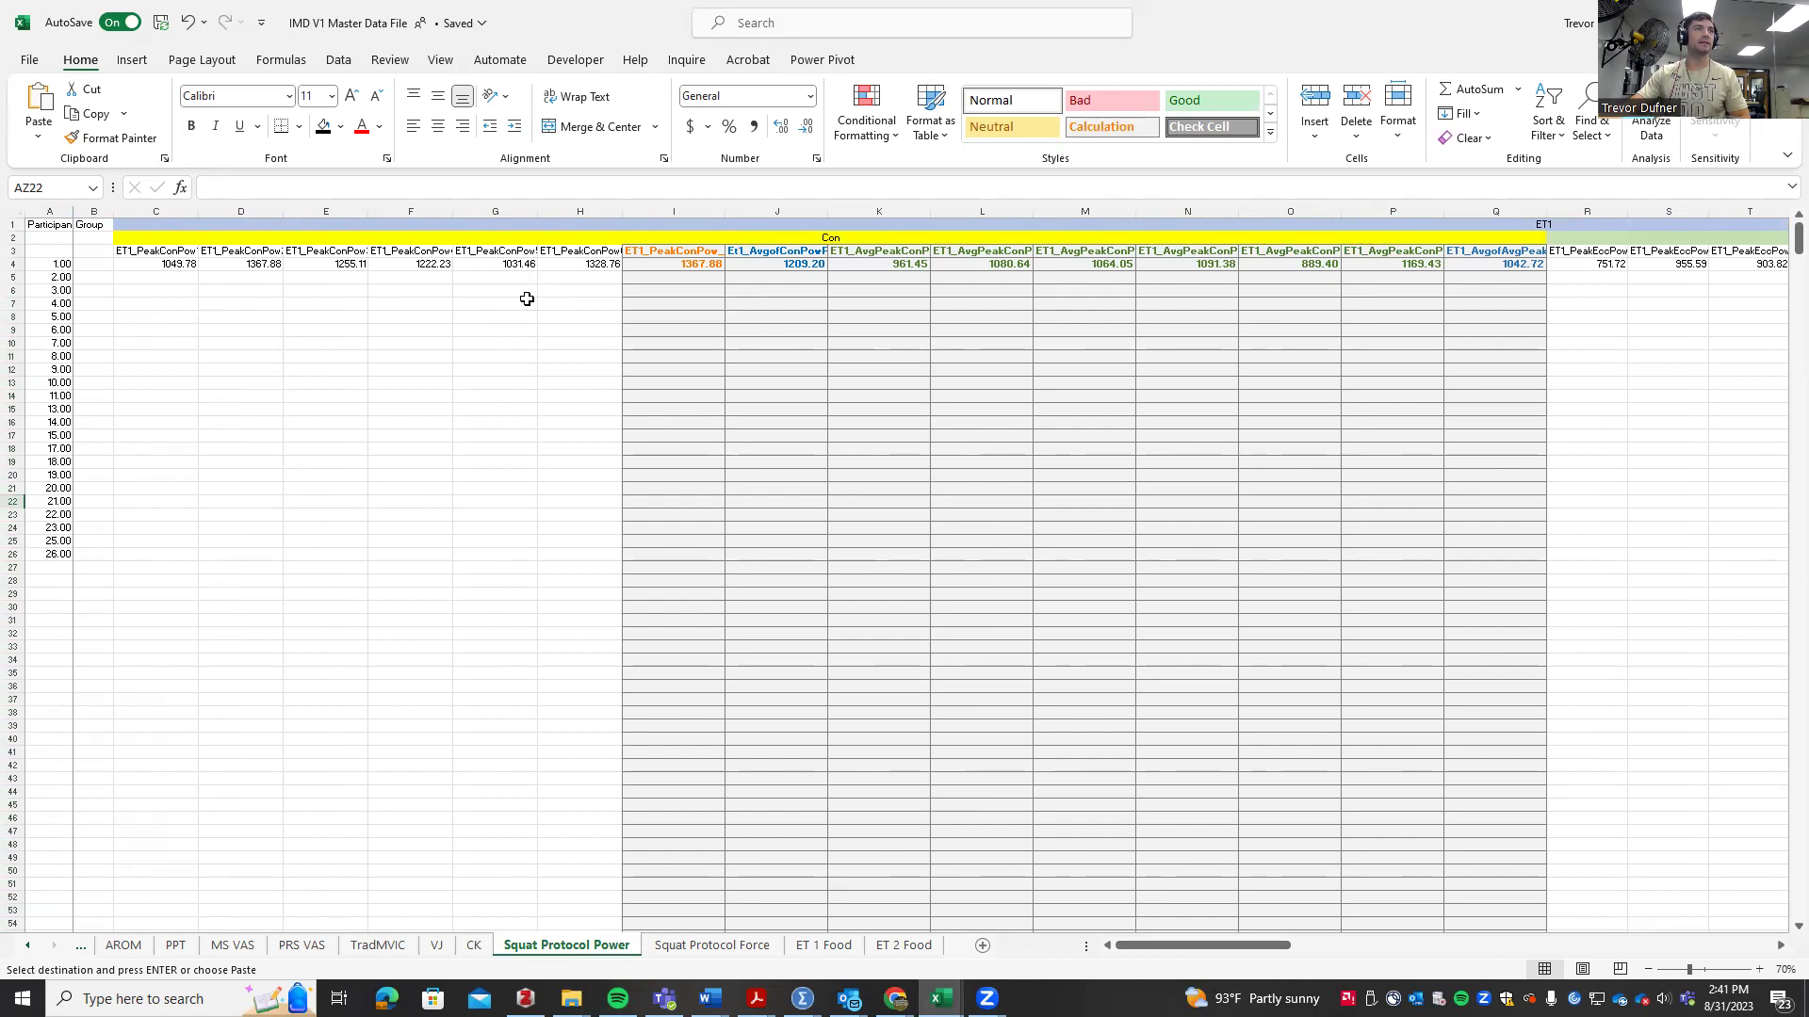
right_click(148, 267)
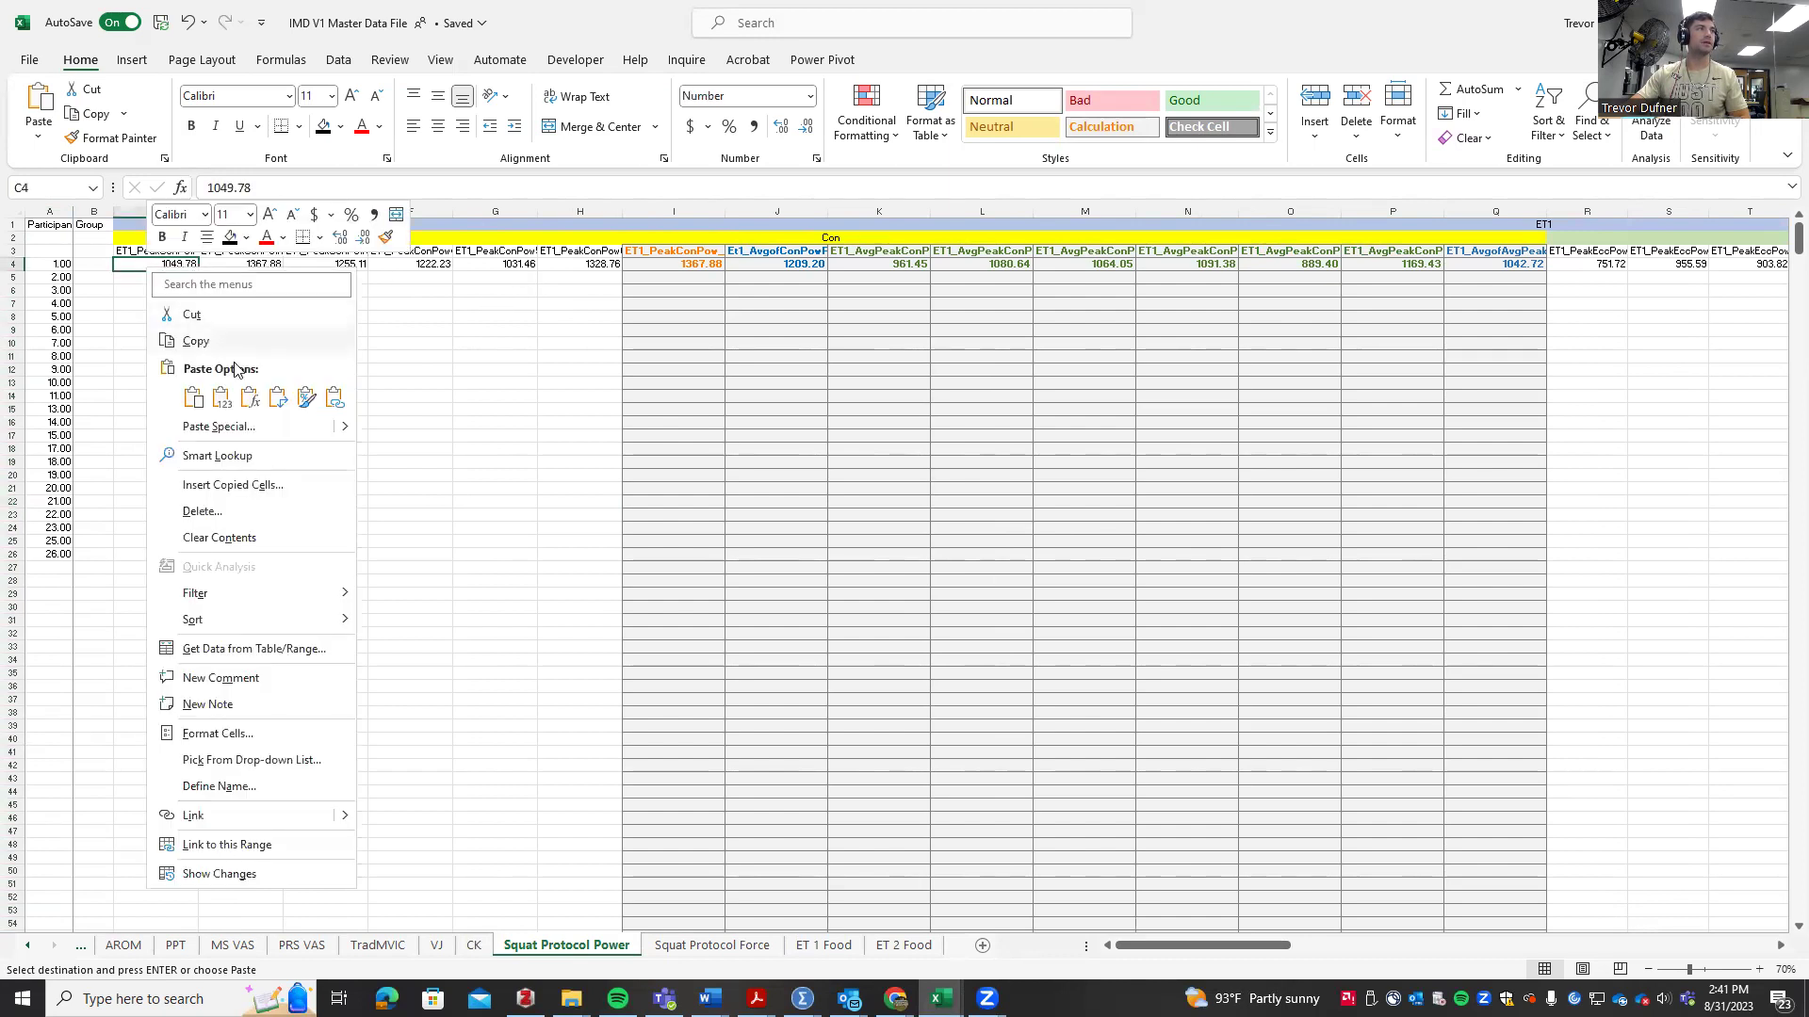
click(222, 397)
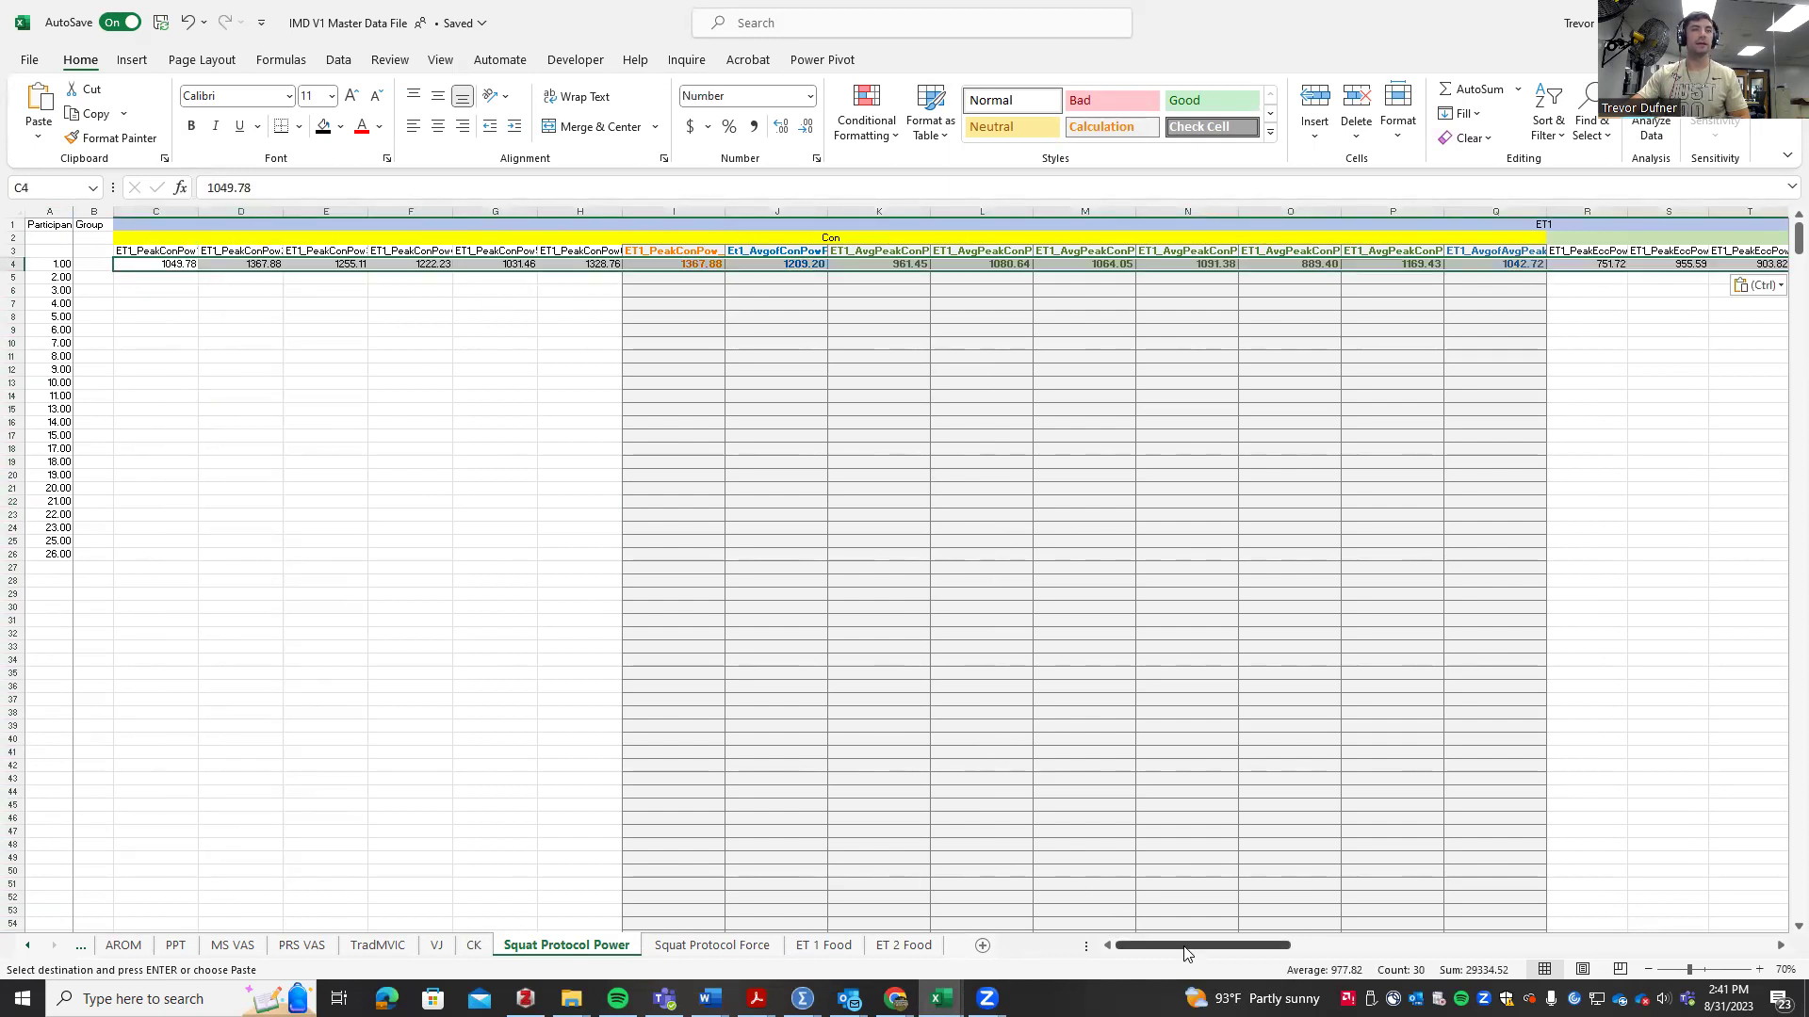
drag(1185, 954, 1082, 901)
- Copy the template's FORCE summary row B6:AE6 and return to the IMD V1 Master Data File
click(940, 998)
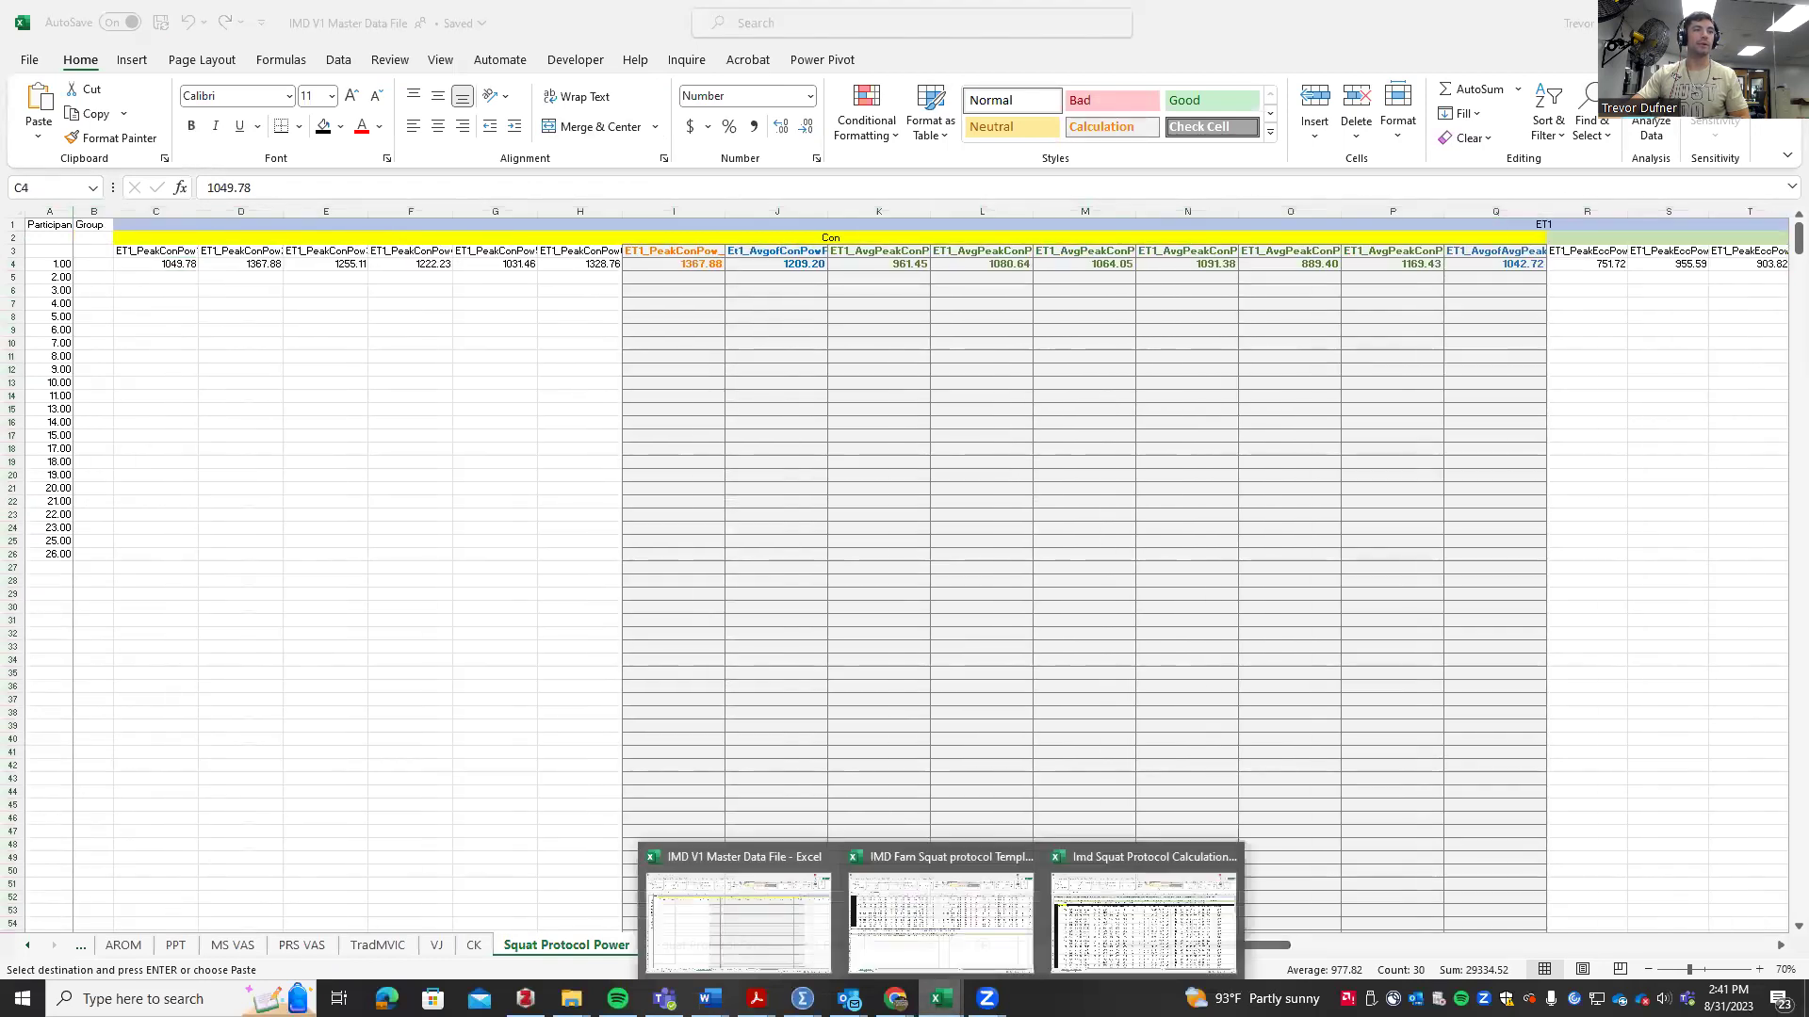
click(1093, 862)
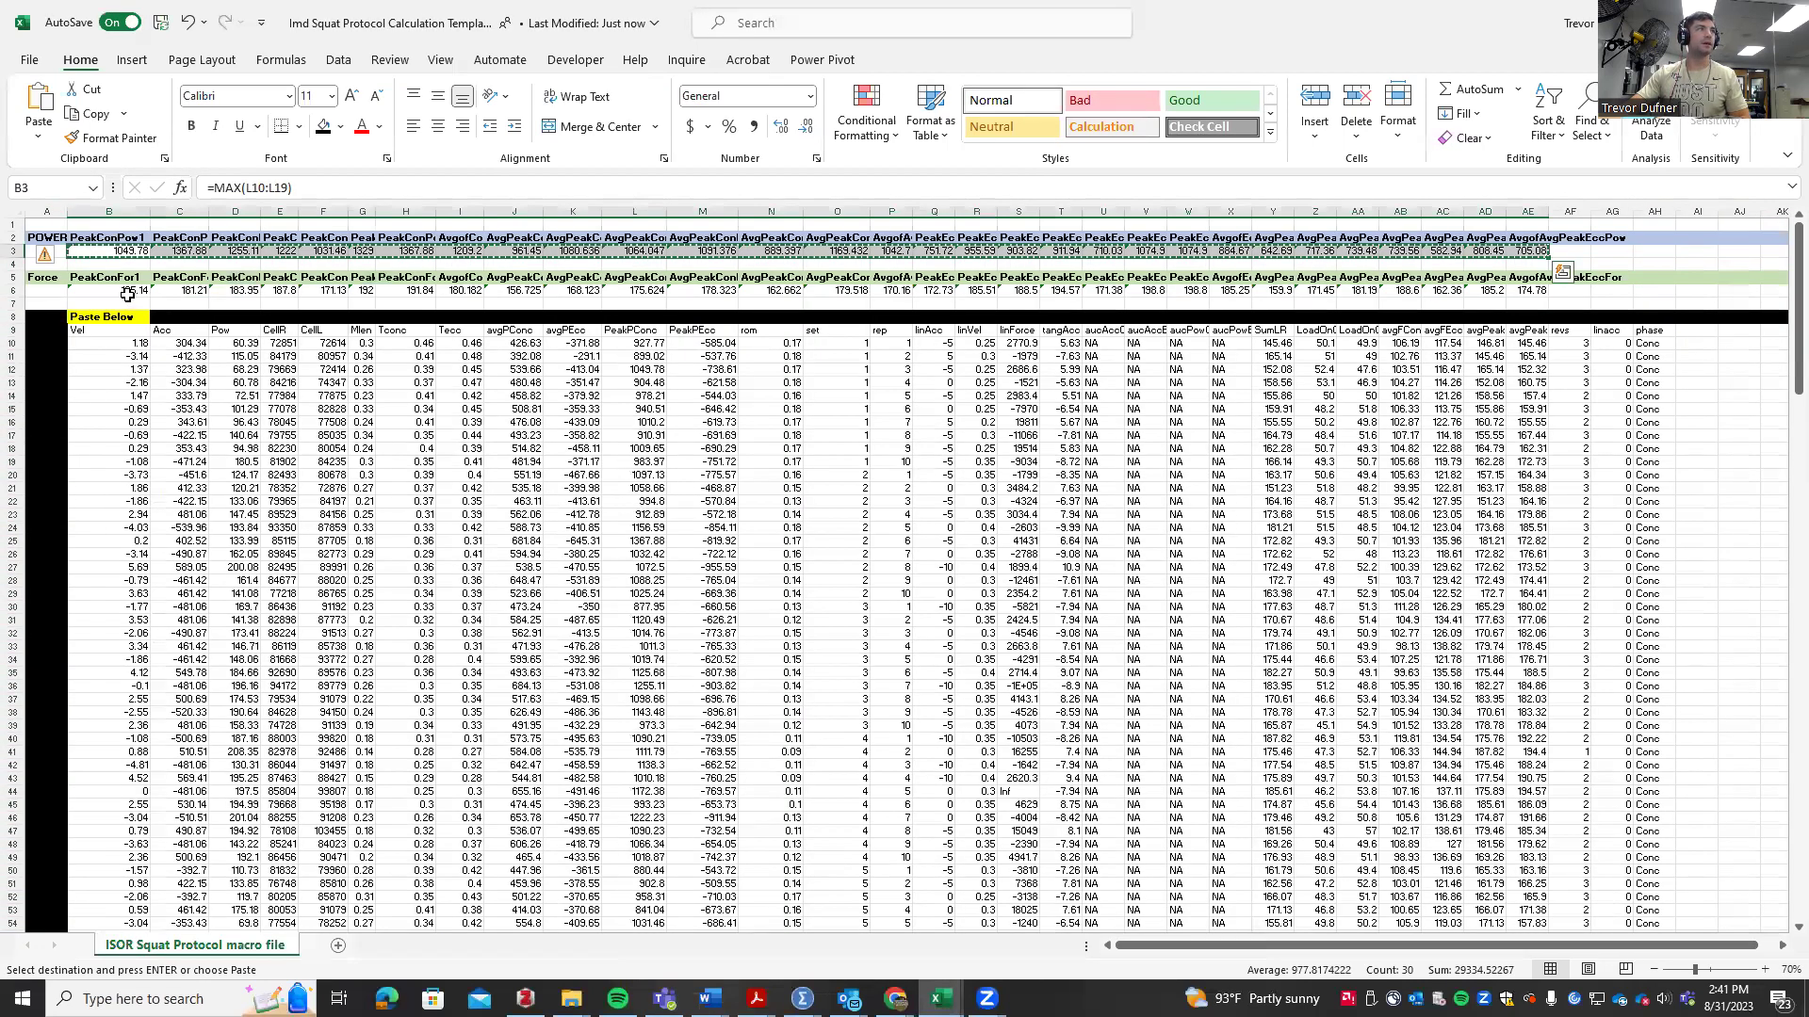
drag(127, 294, 1533, 290)
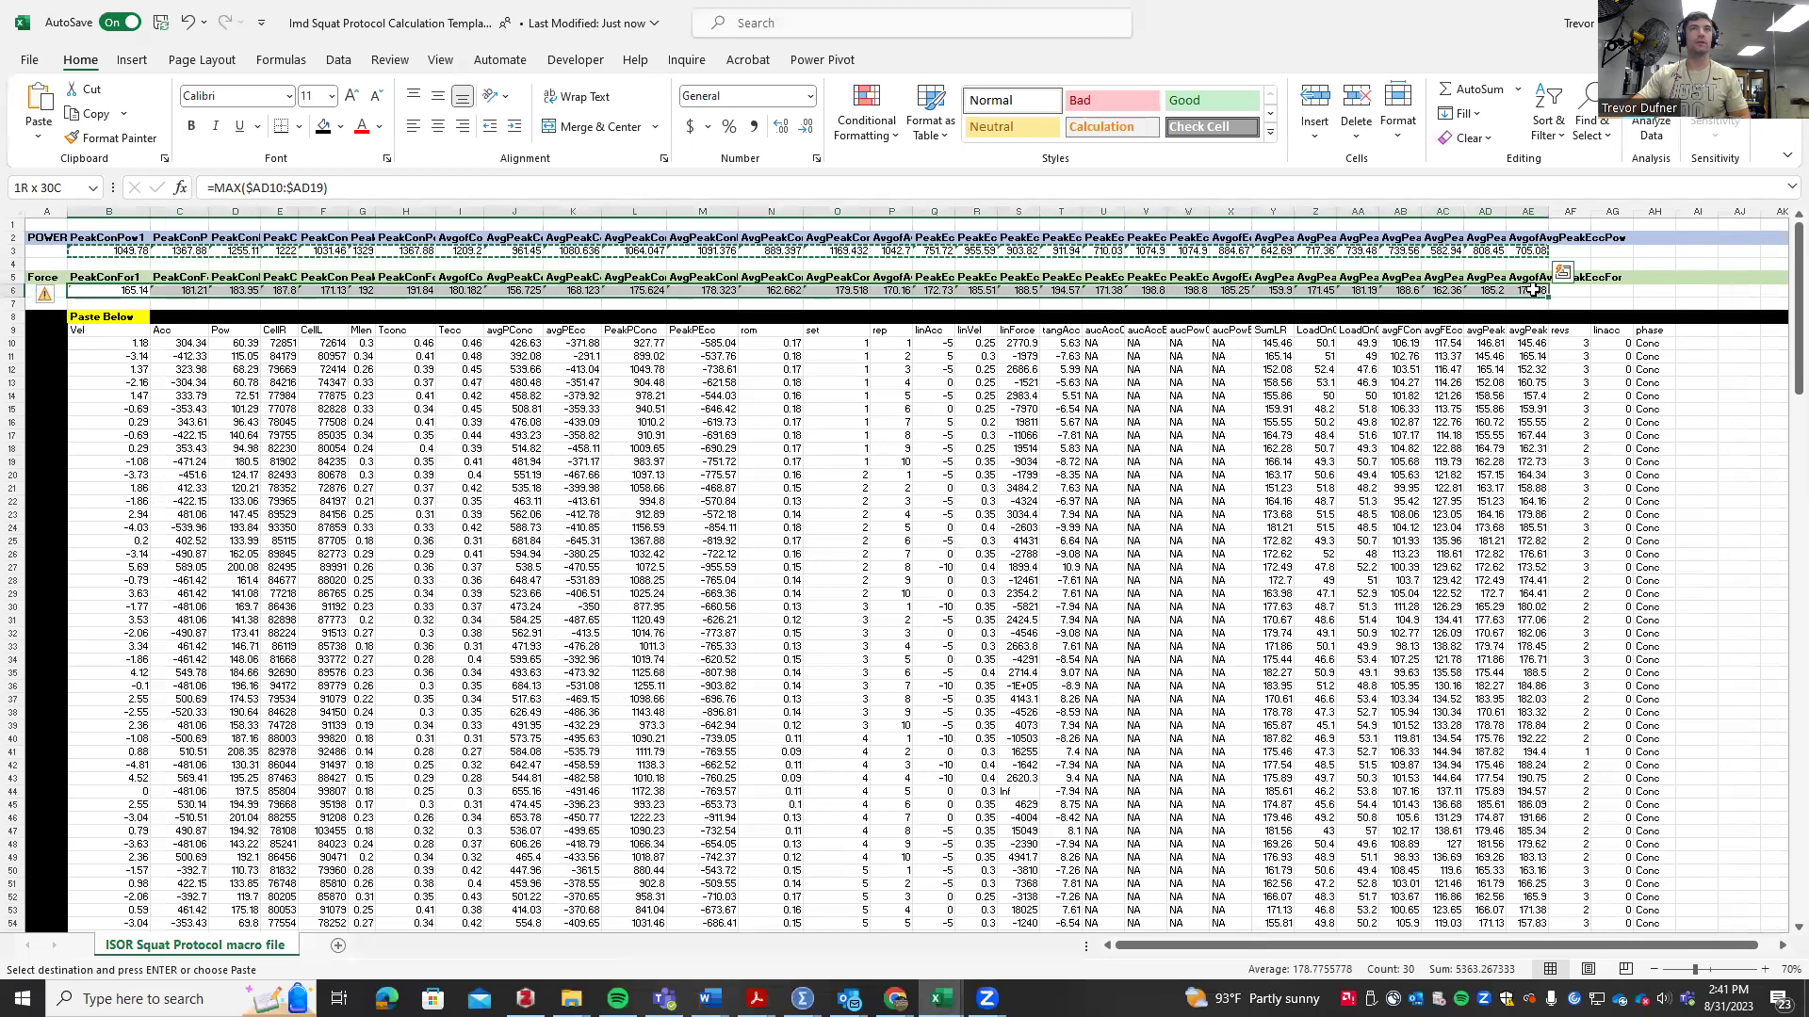
key(ctrl+c)
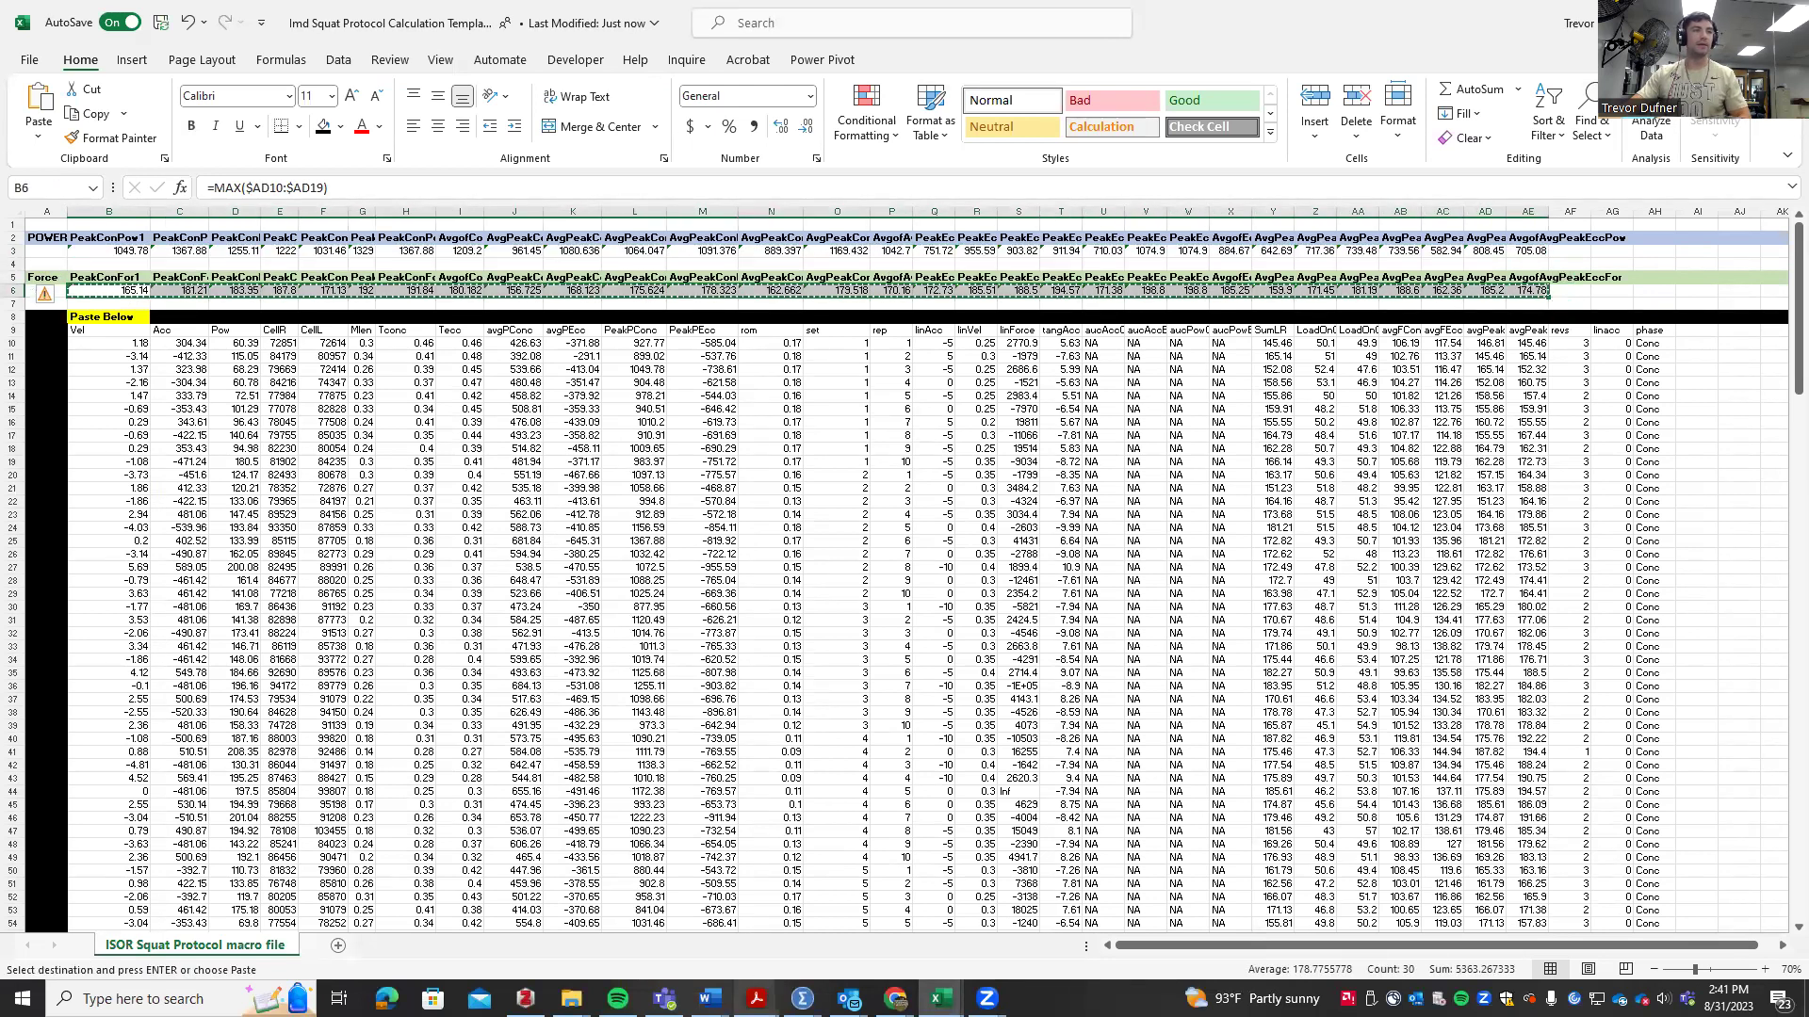
click(940, 999)
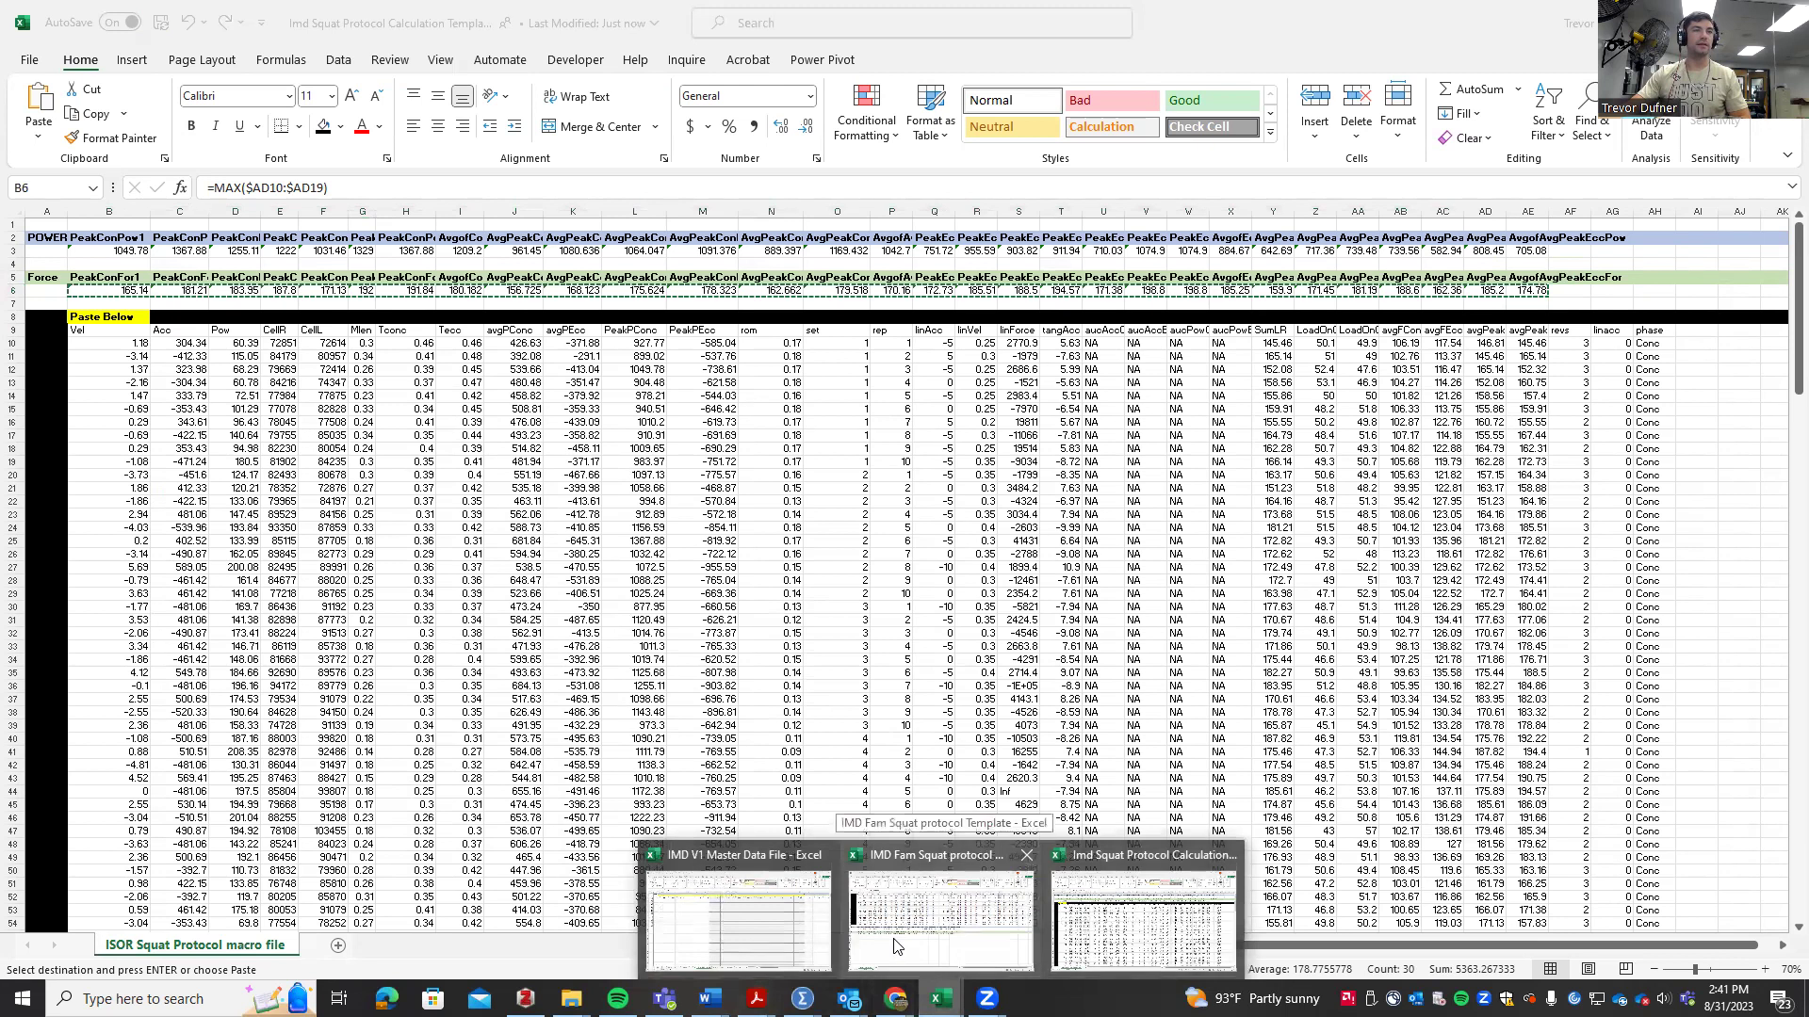
click(737, 913)
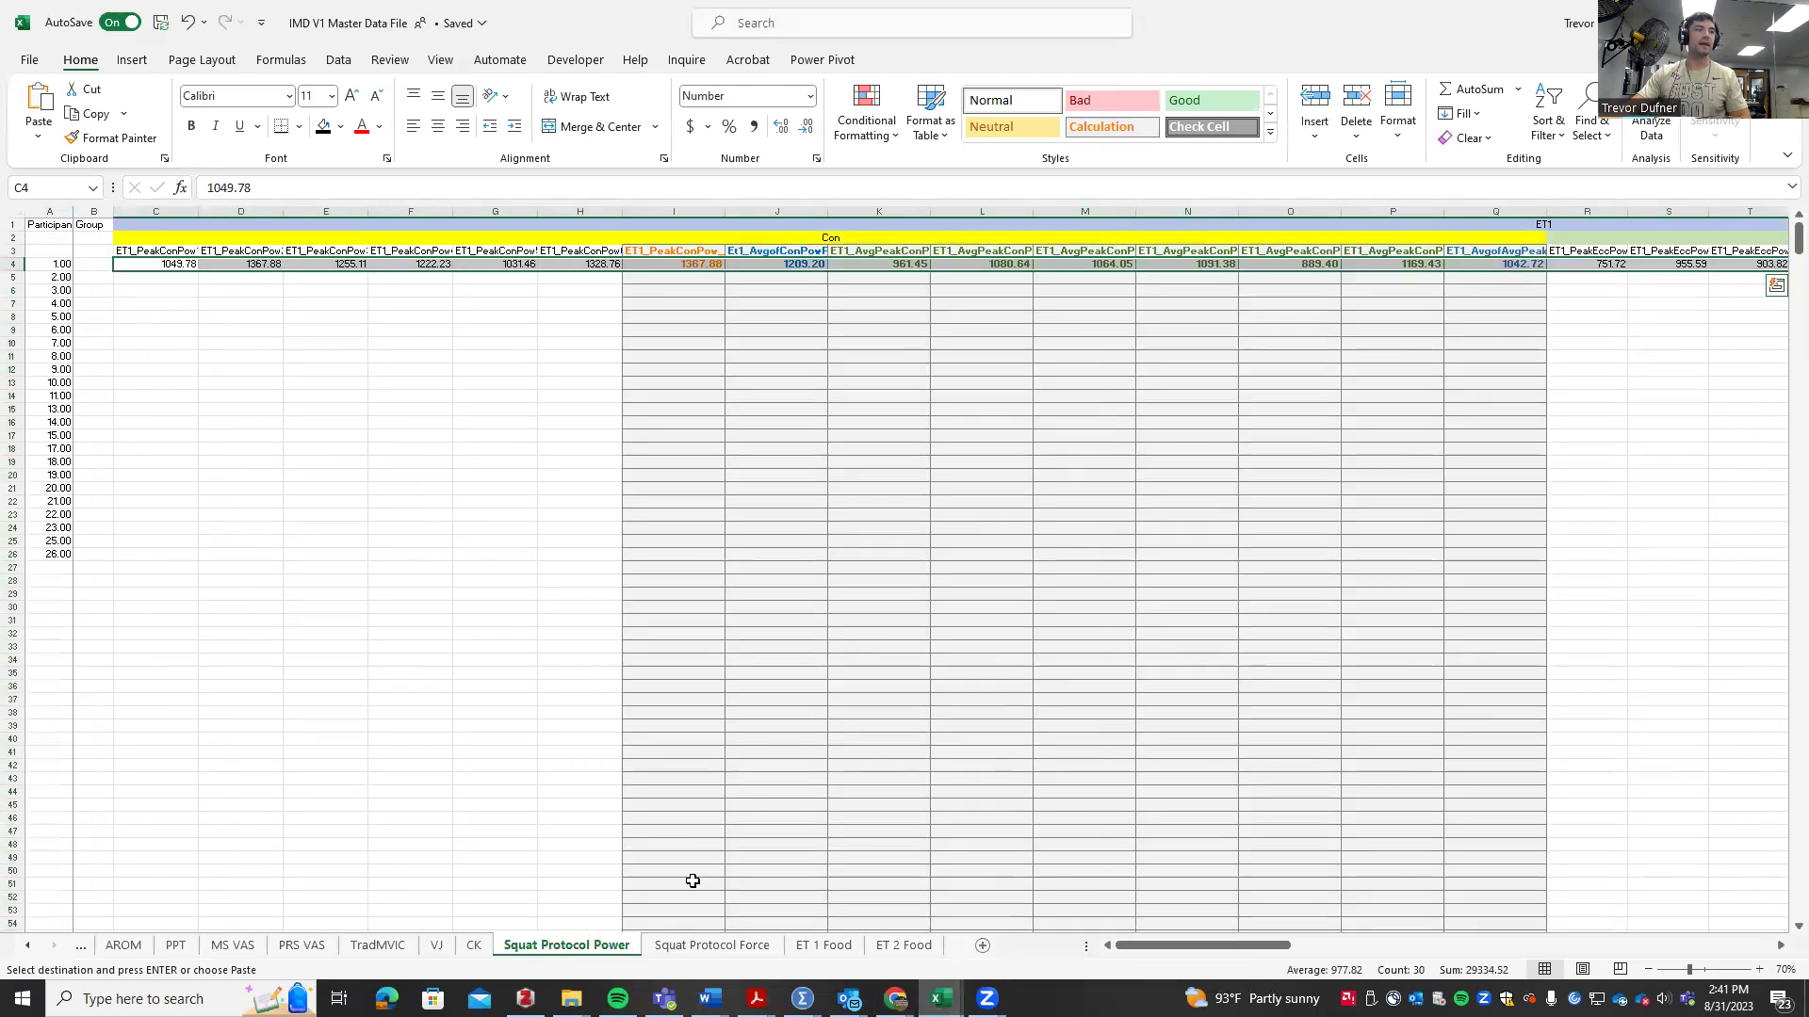
- Paste the FORCE summary as values into C4 of the Squat Protocol Force sheet, then return to the template
click(698, 945)
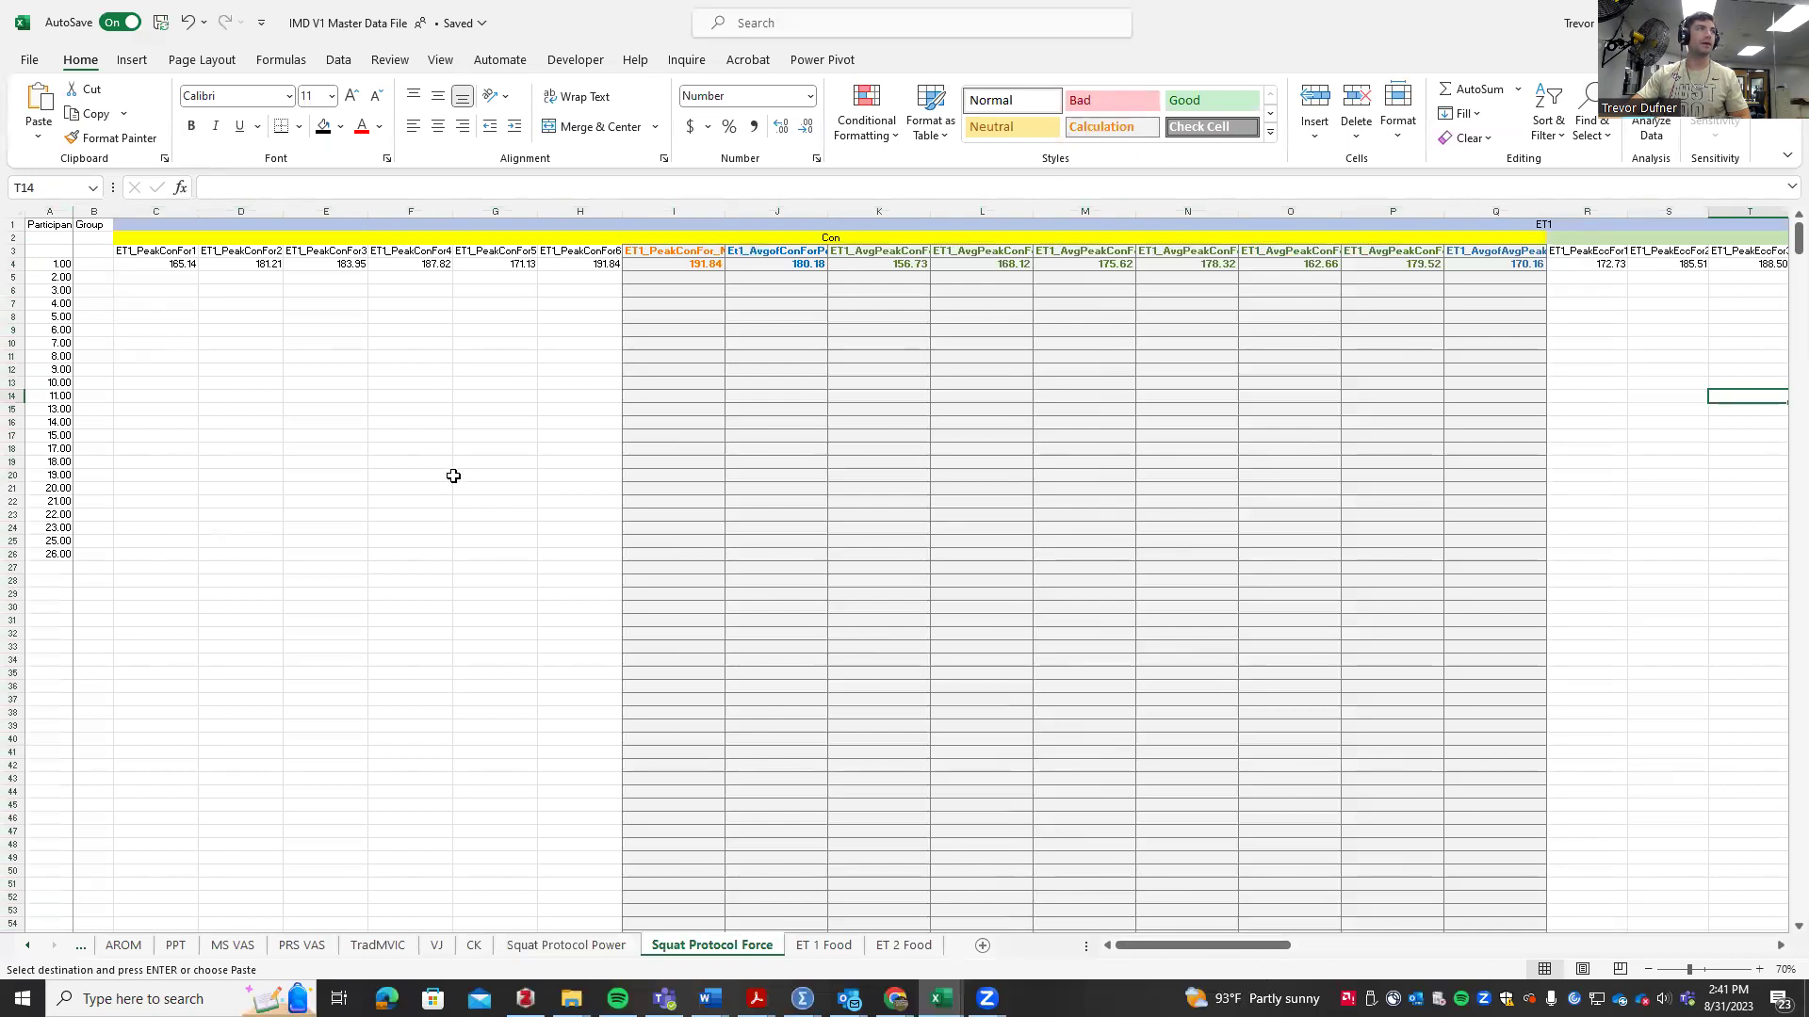
right_click(175, 265)
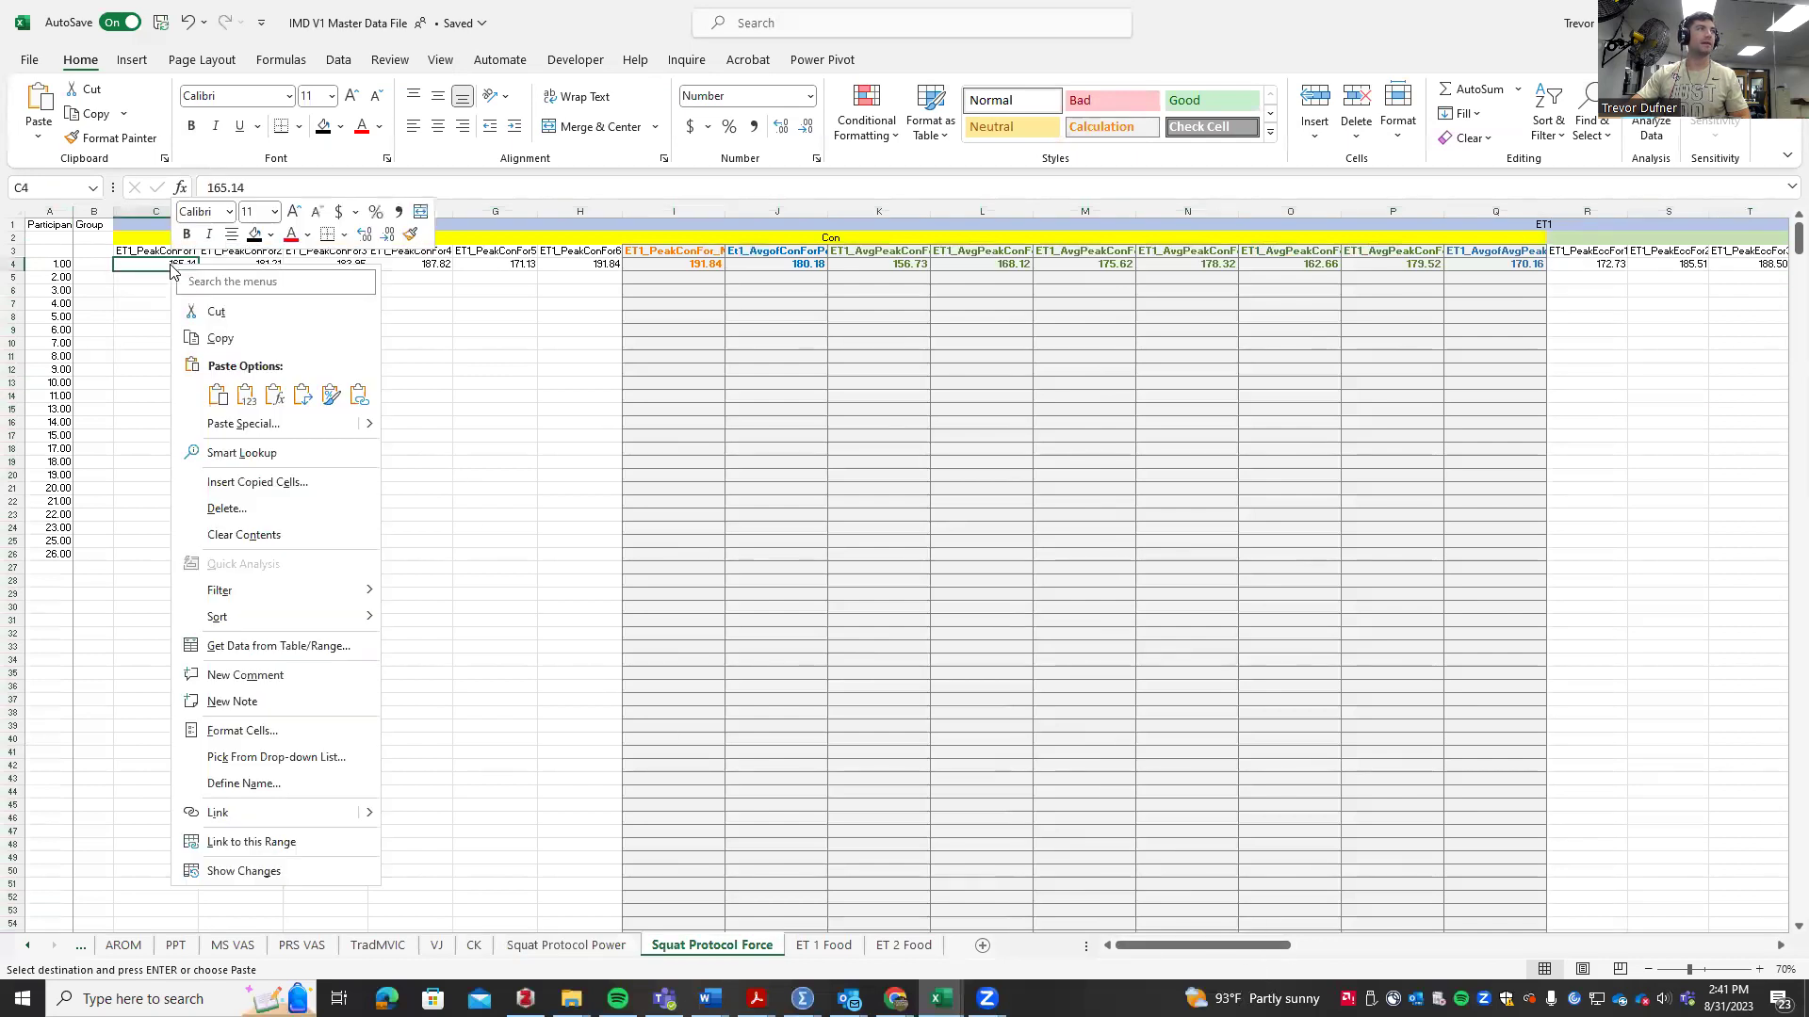
click(245, 394)
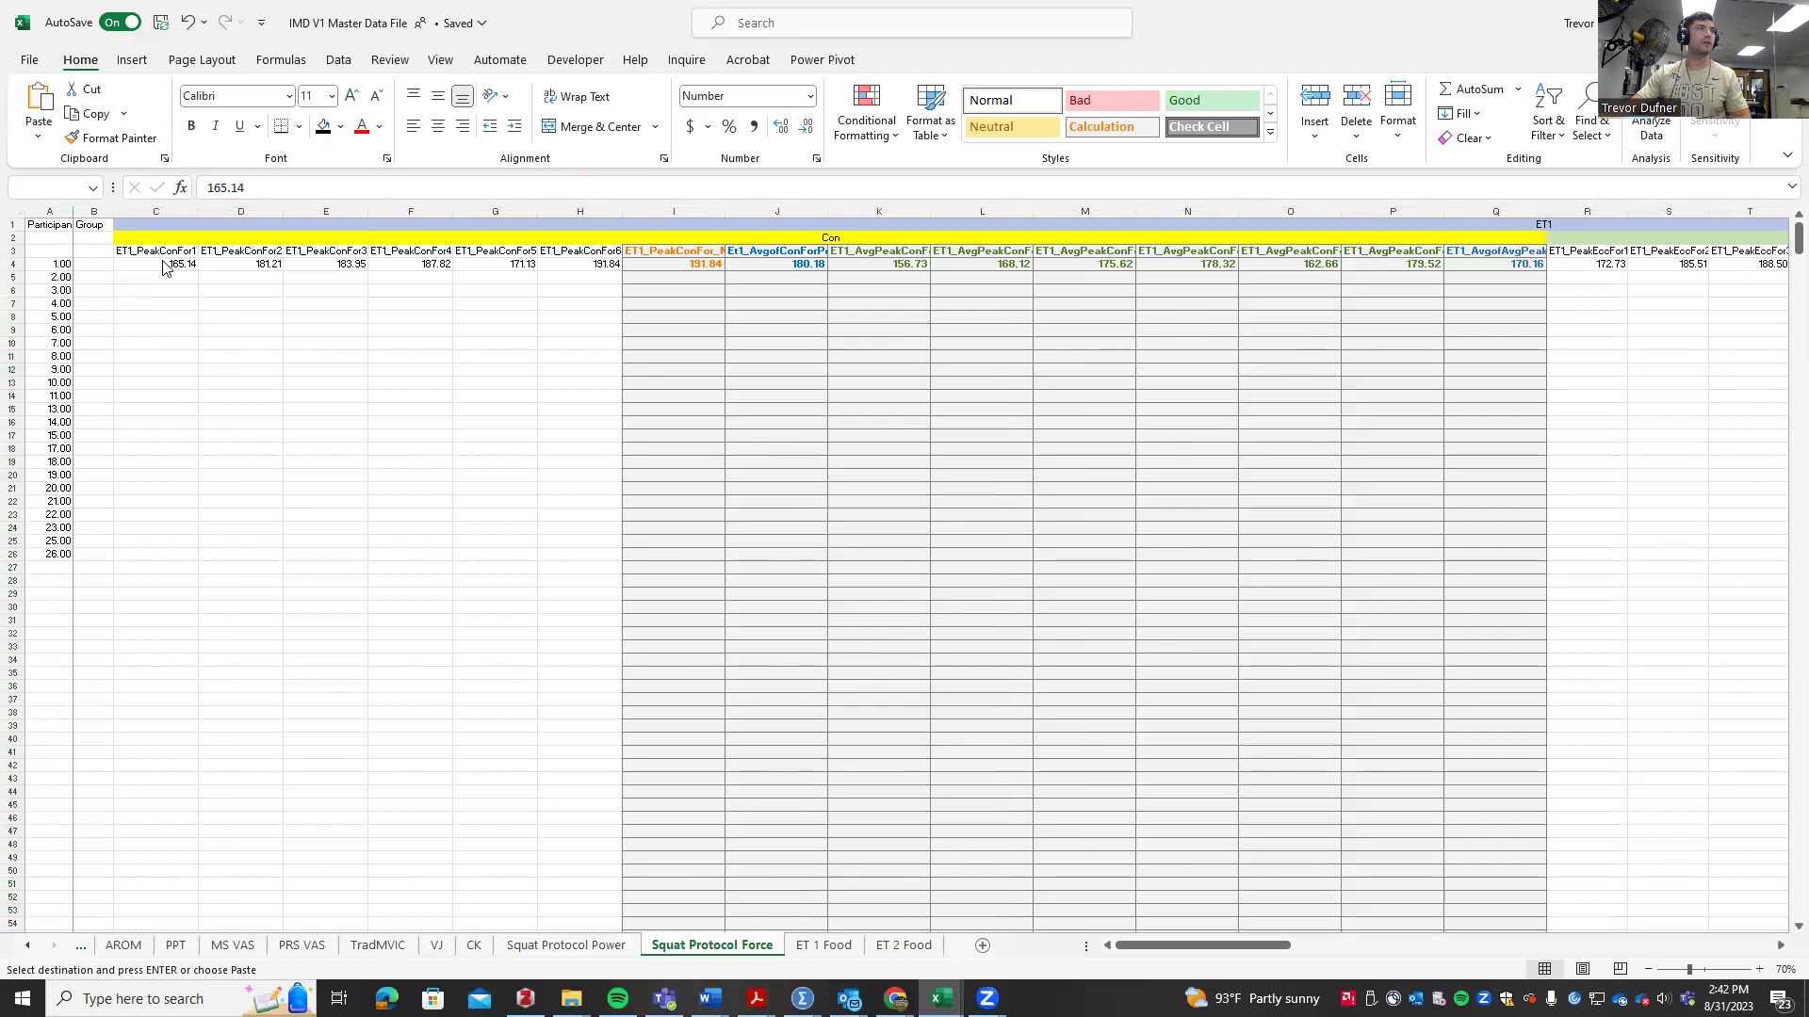
click(928, 546)
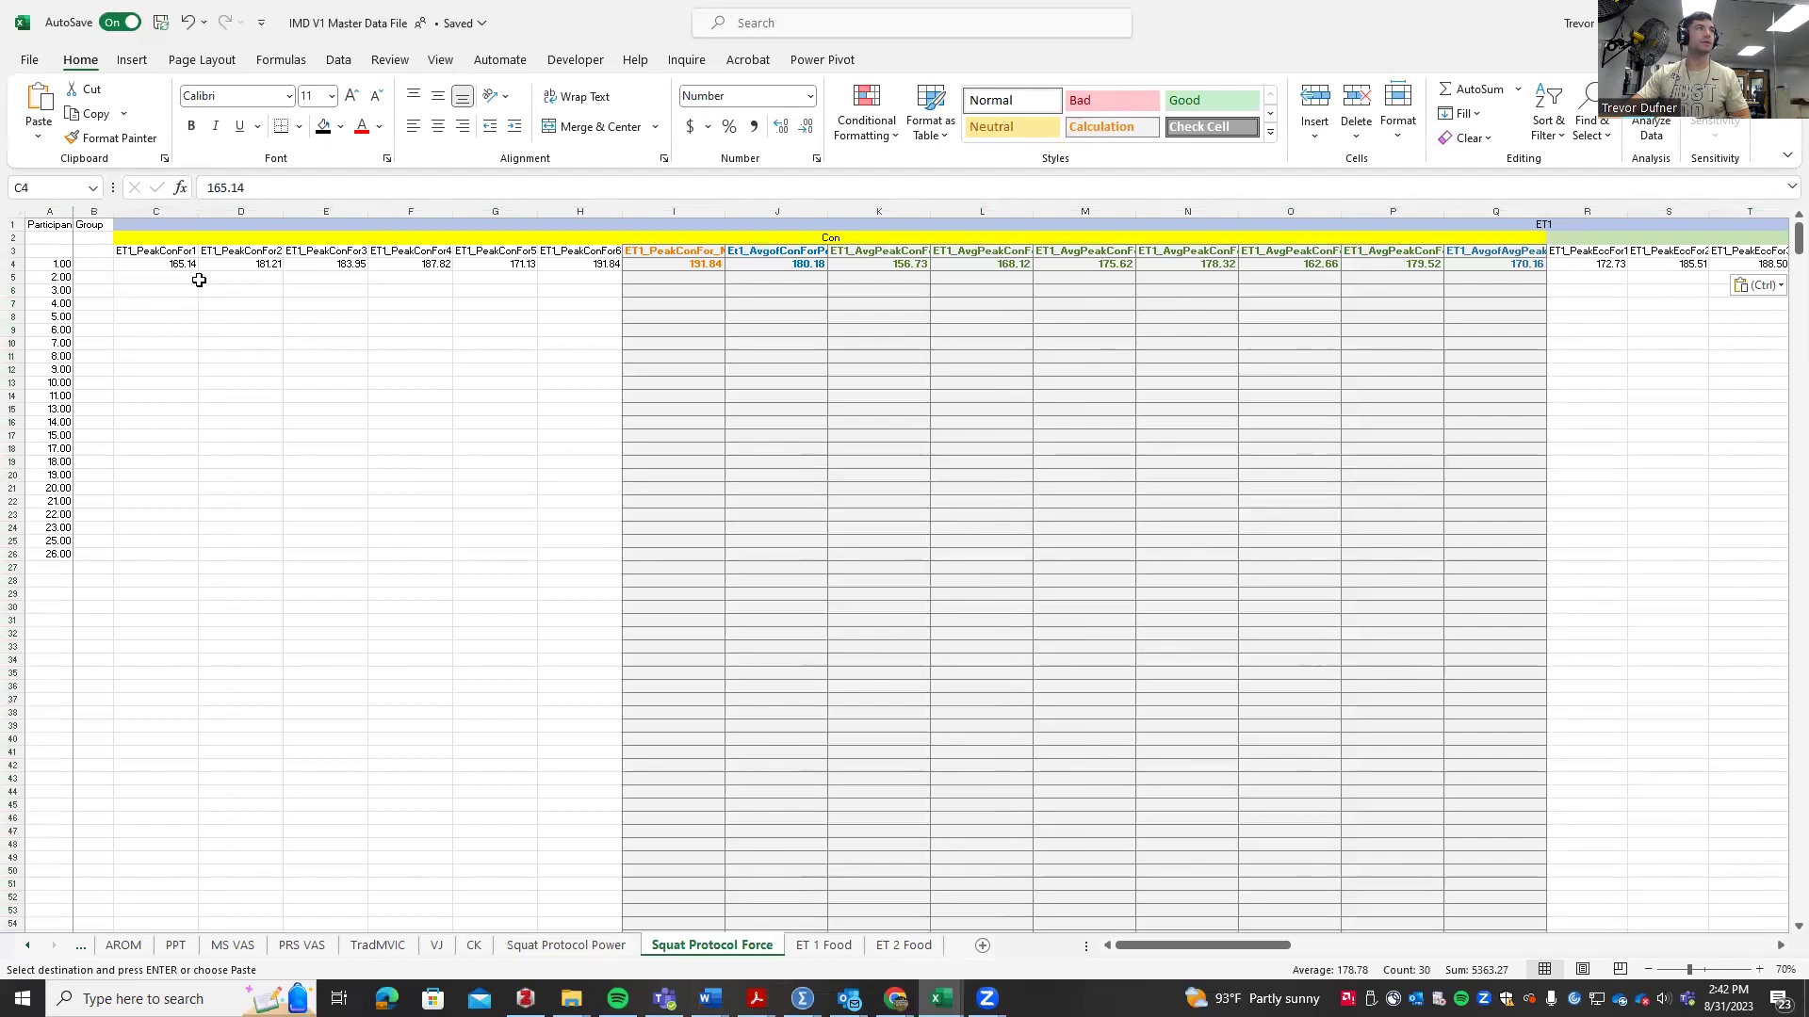
right_click(177, 266)
click(200, 339)
right_click(172, 273)
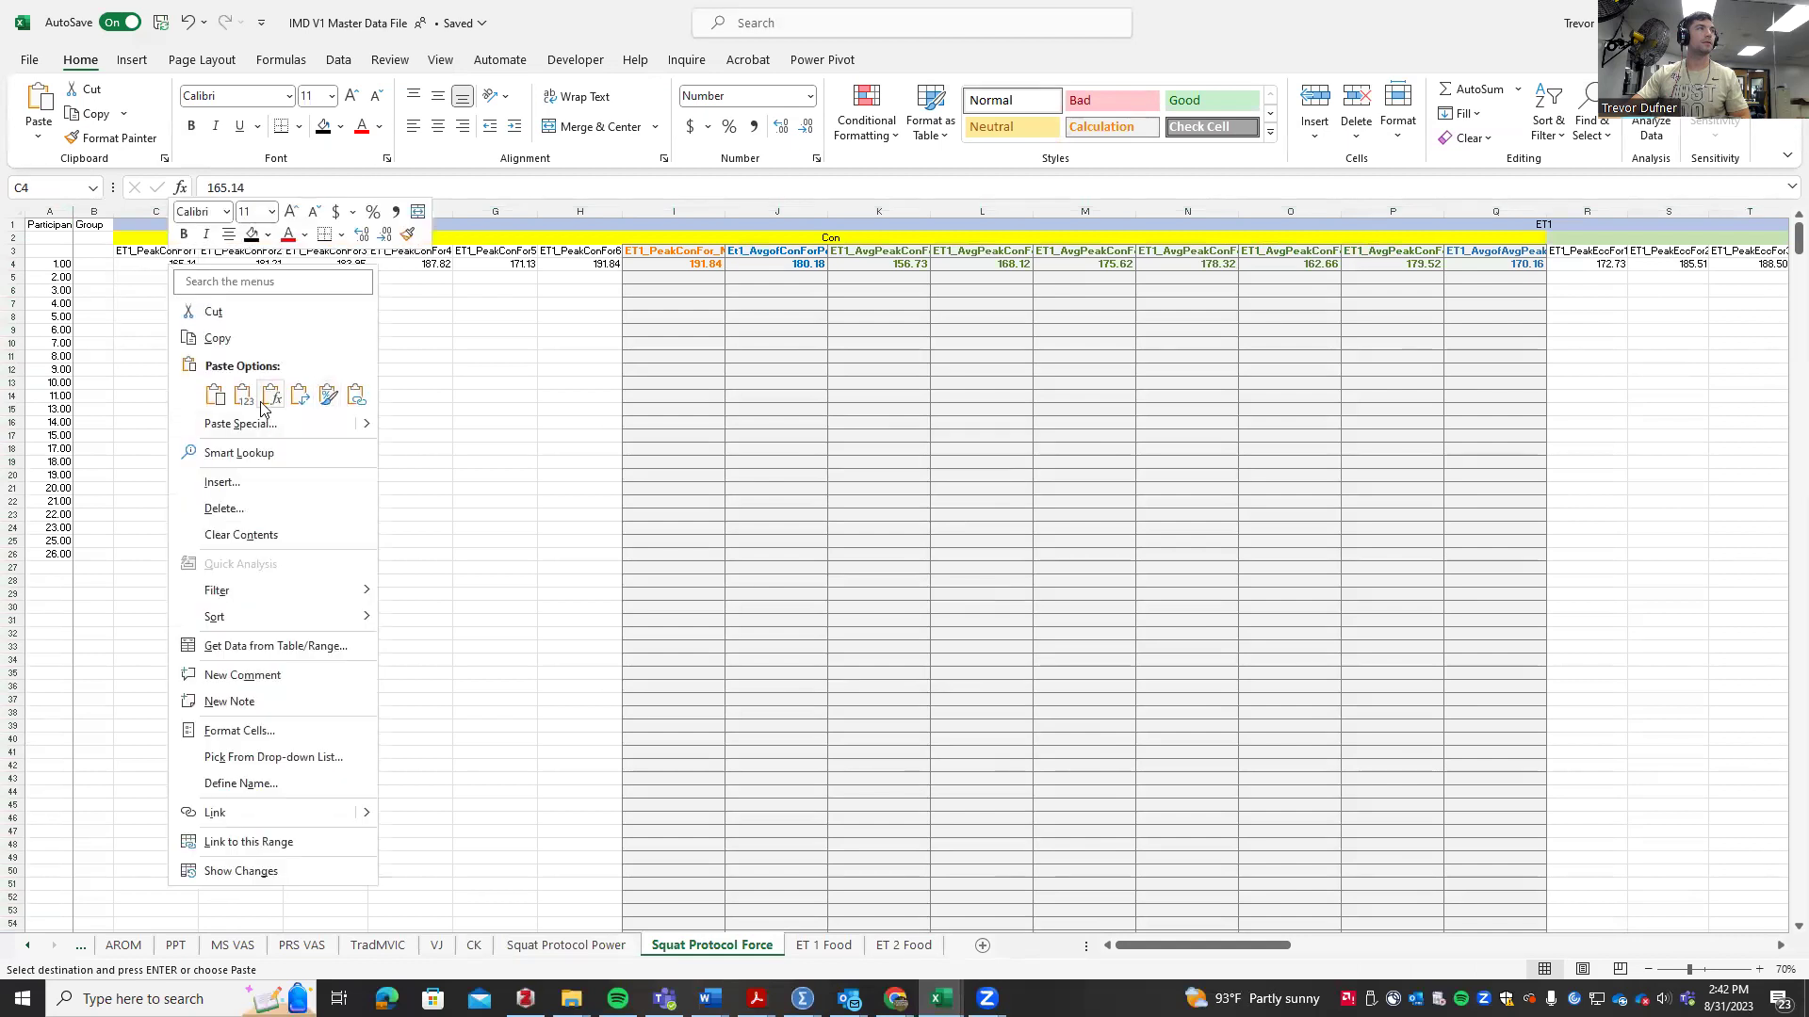
click(244, 389)
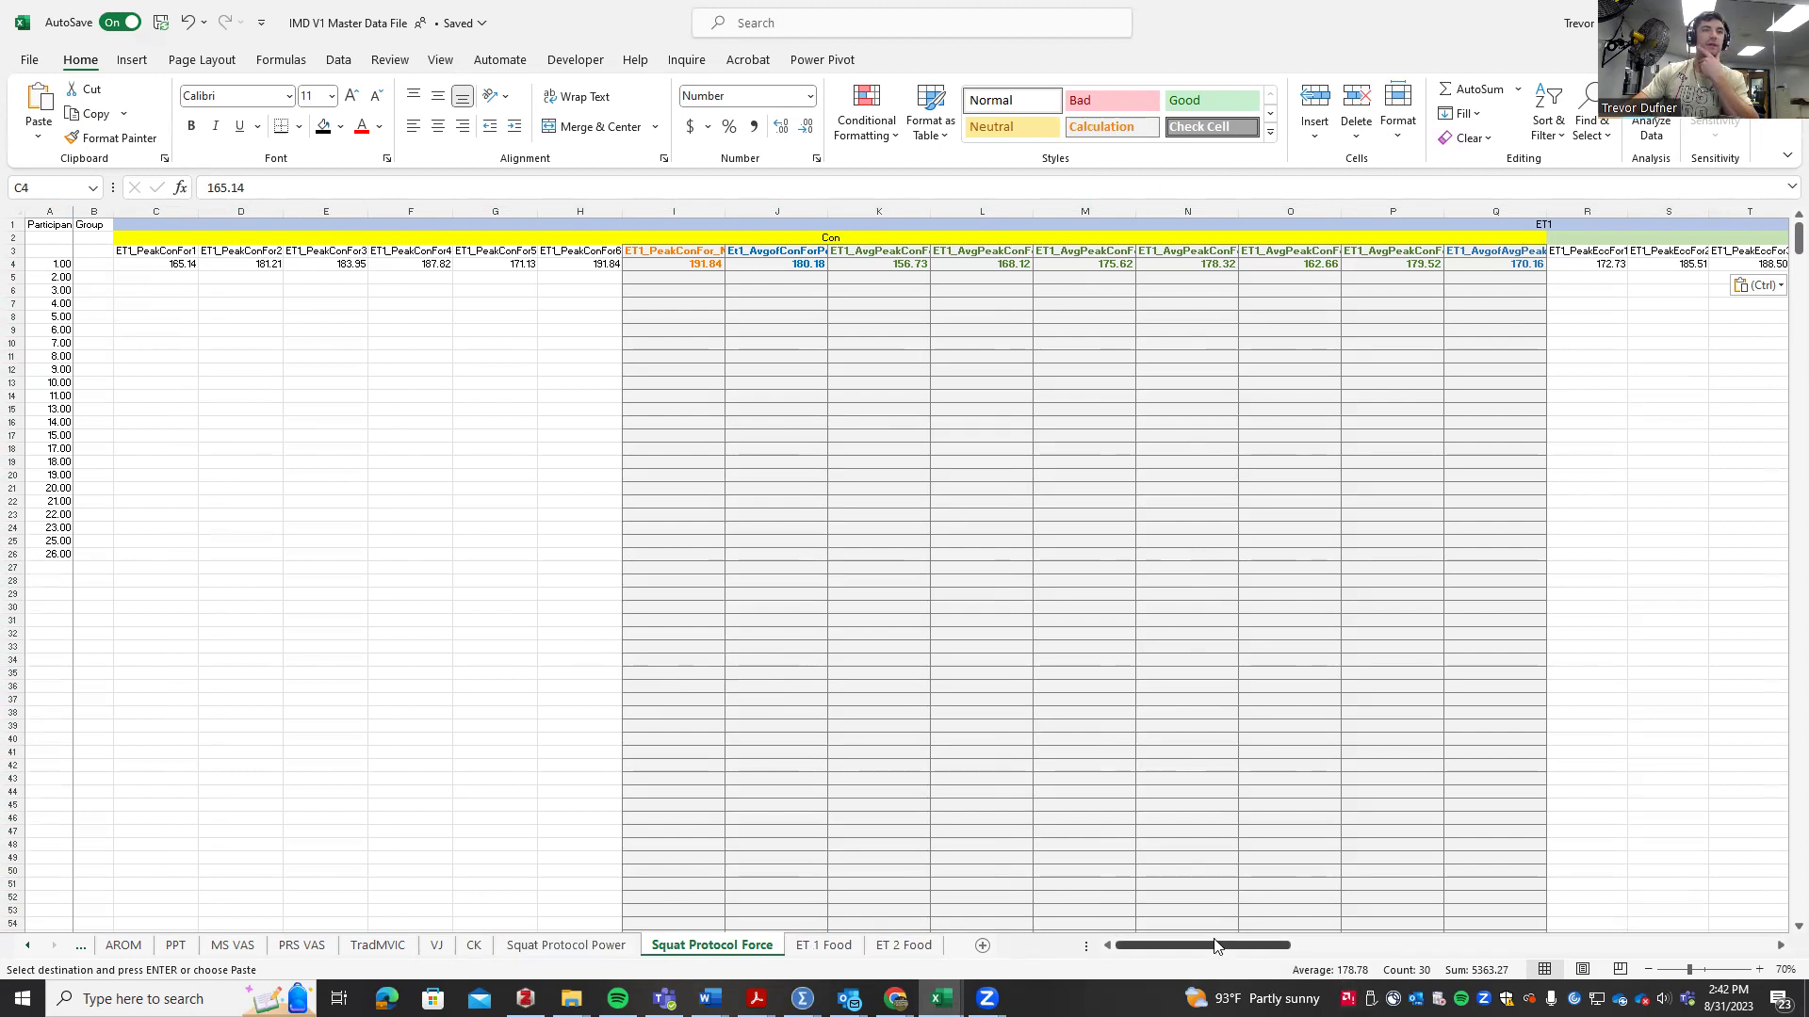
mouse_move(1214, 946)
mouse_down()
mouse_move(1389, 945)
mouse_move(1204, 945)
mouse_up()
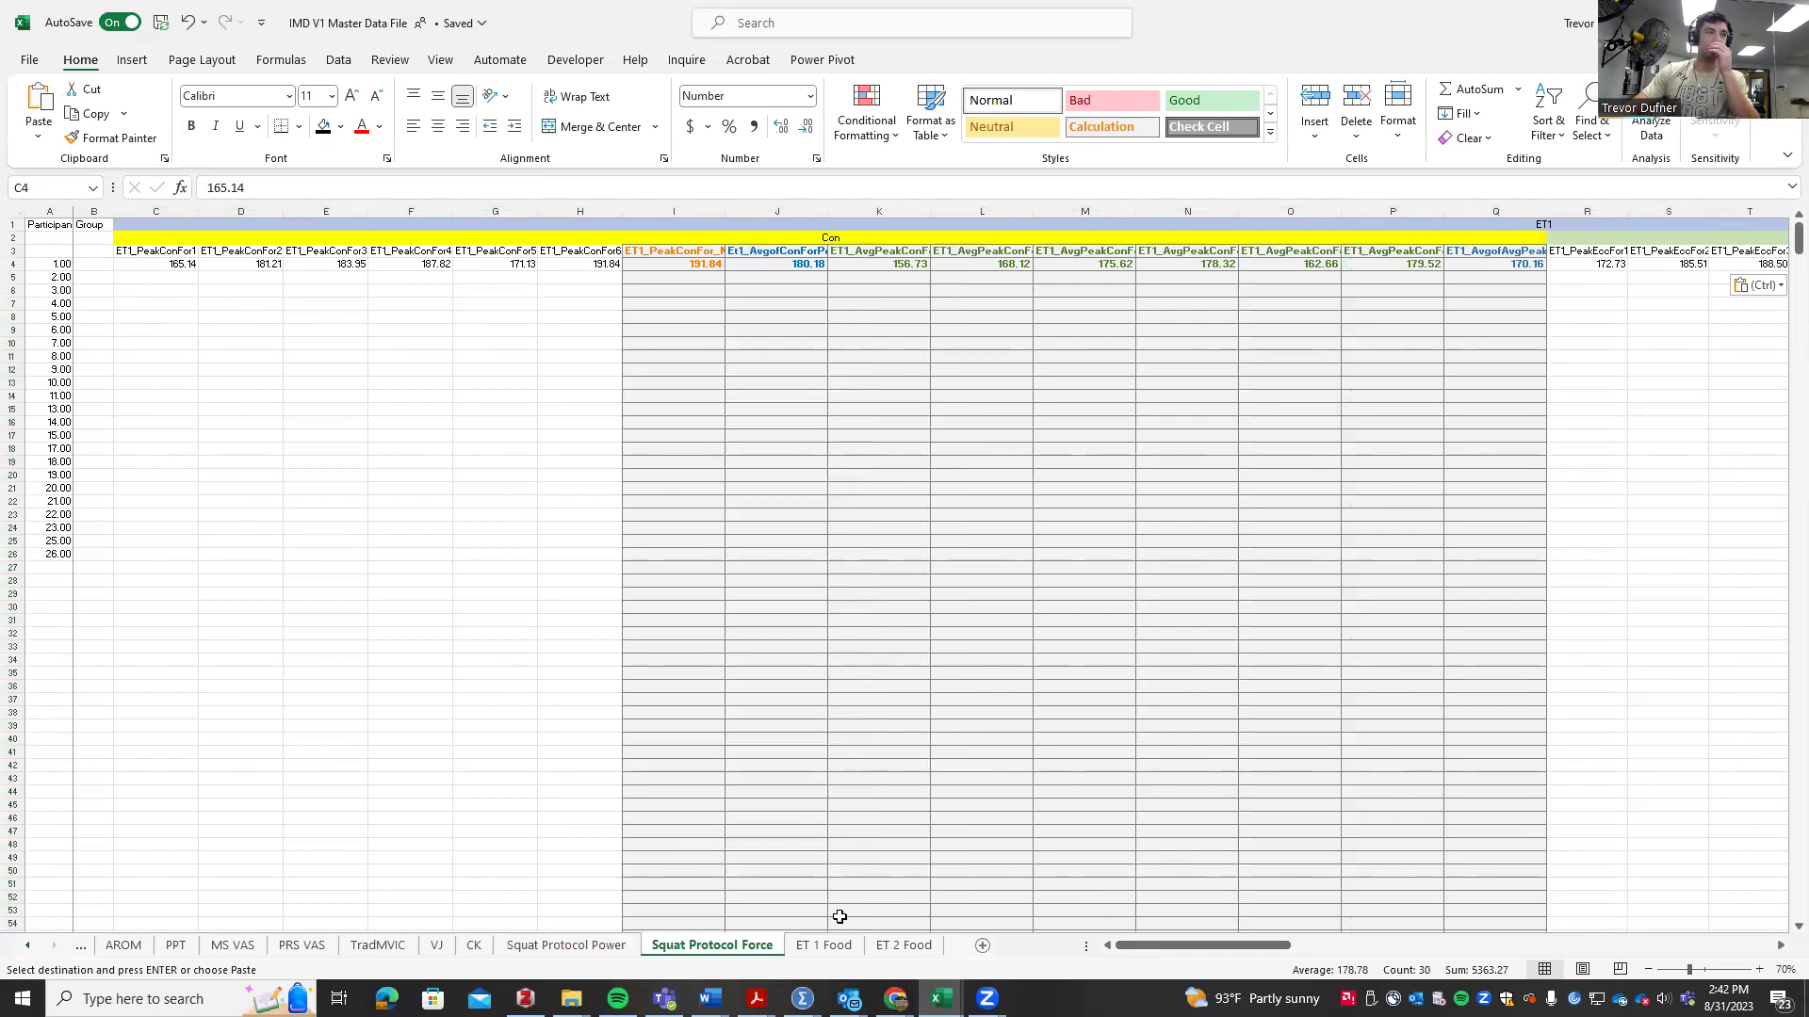
click(940, 999)
click(1126, 916)
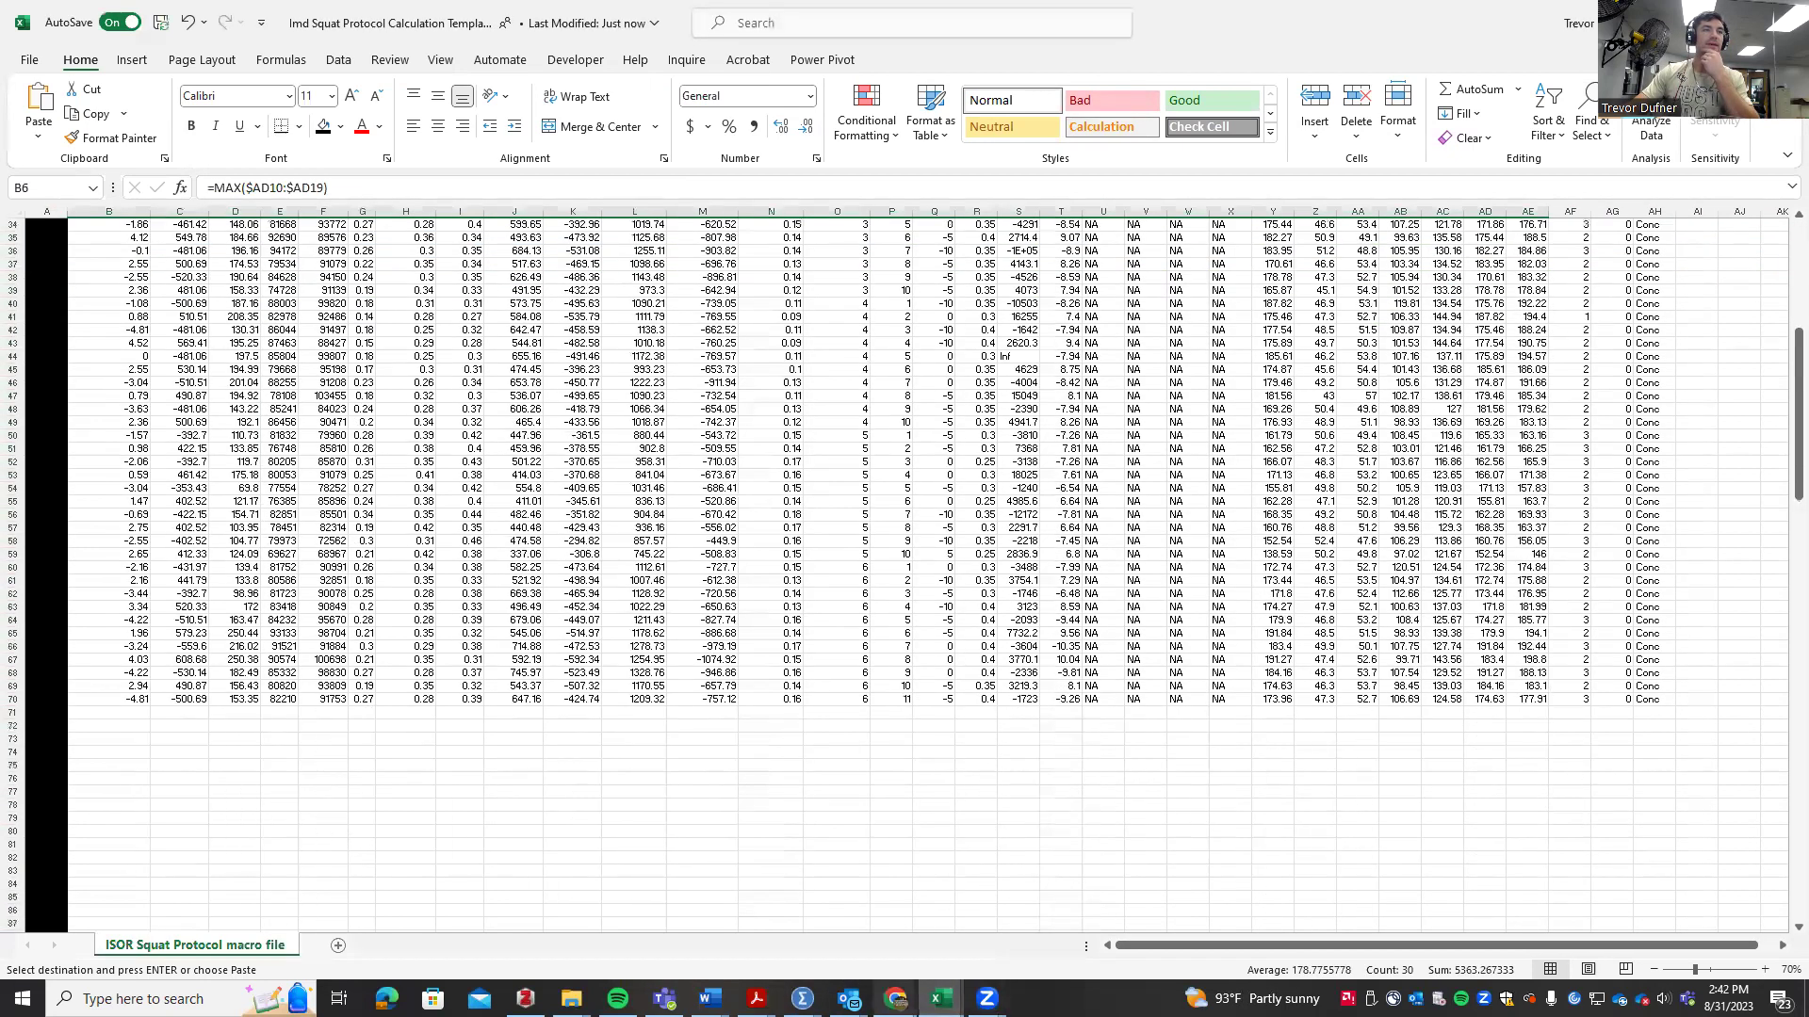
- Check the DESMOTEC app's results table covering six sets of 10 to 11 reps
mouse_move(895, 998)
click(731, 902)
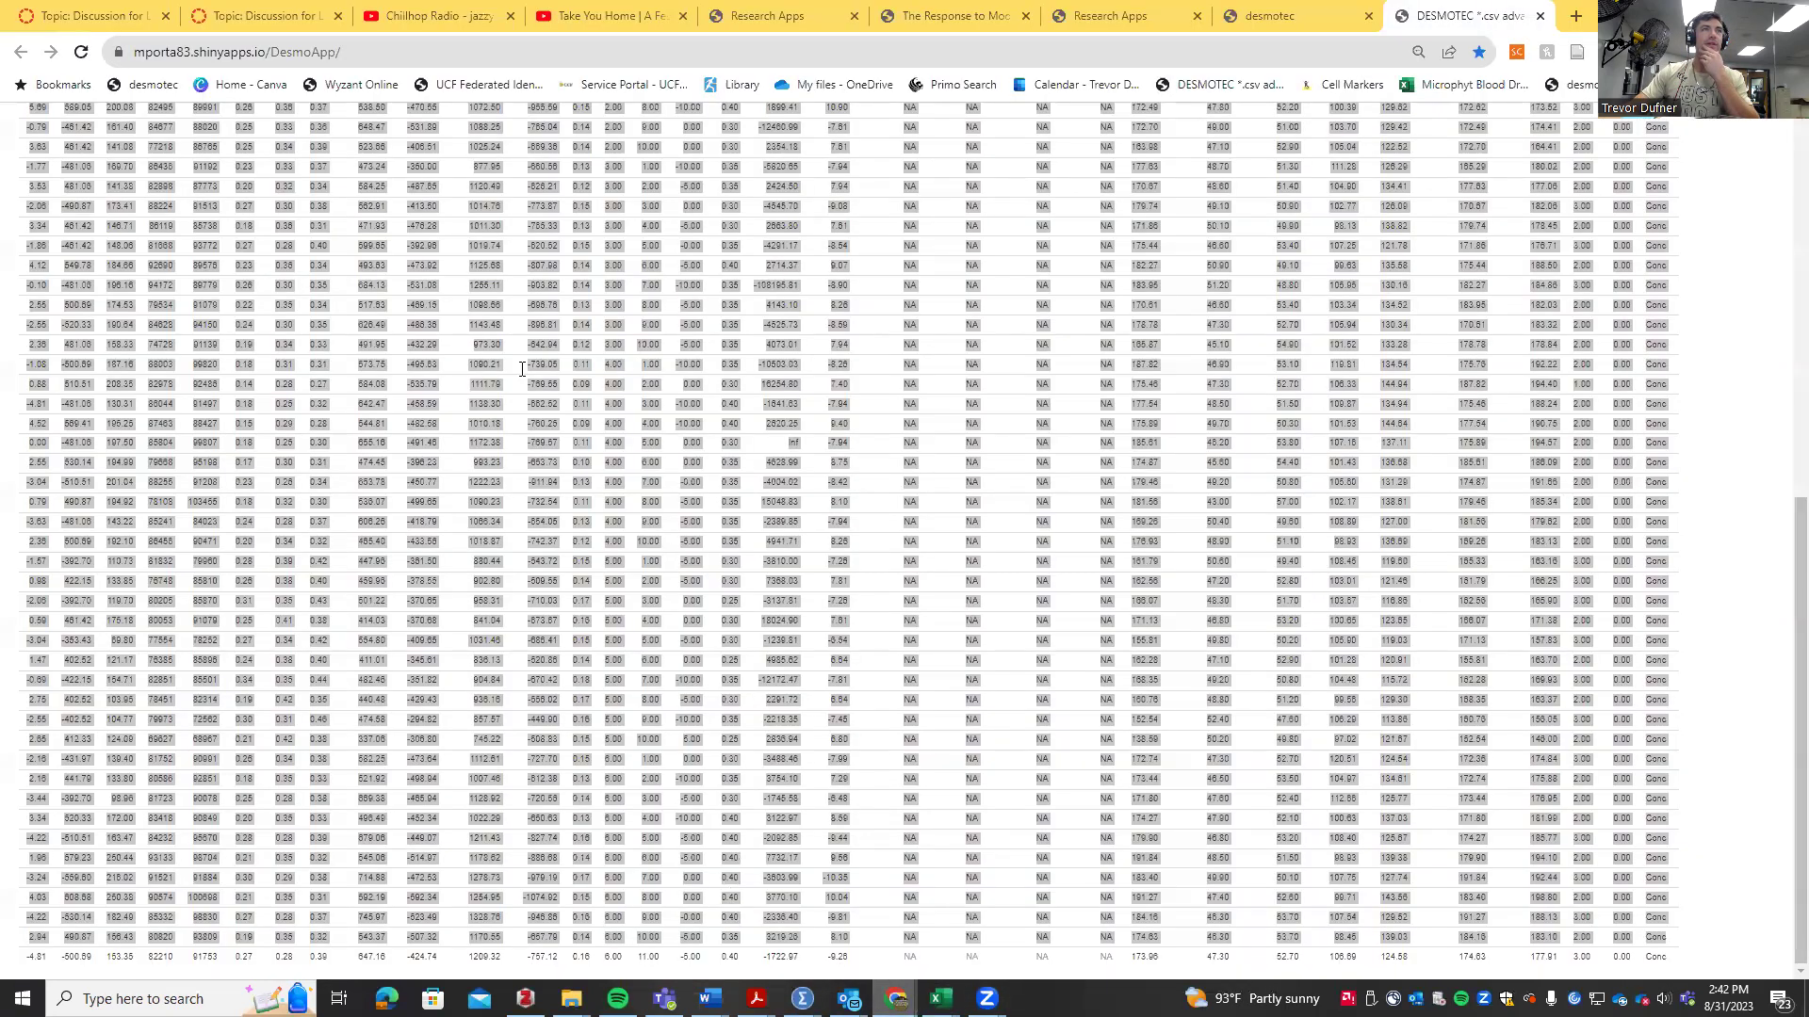
scroll(700, 597, up, 8)
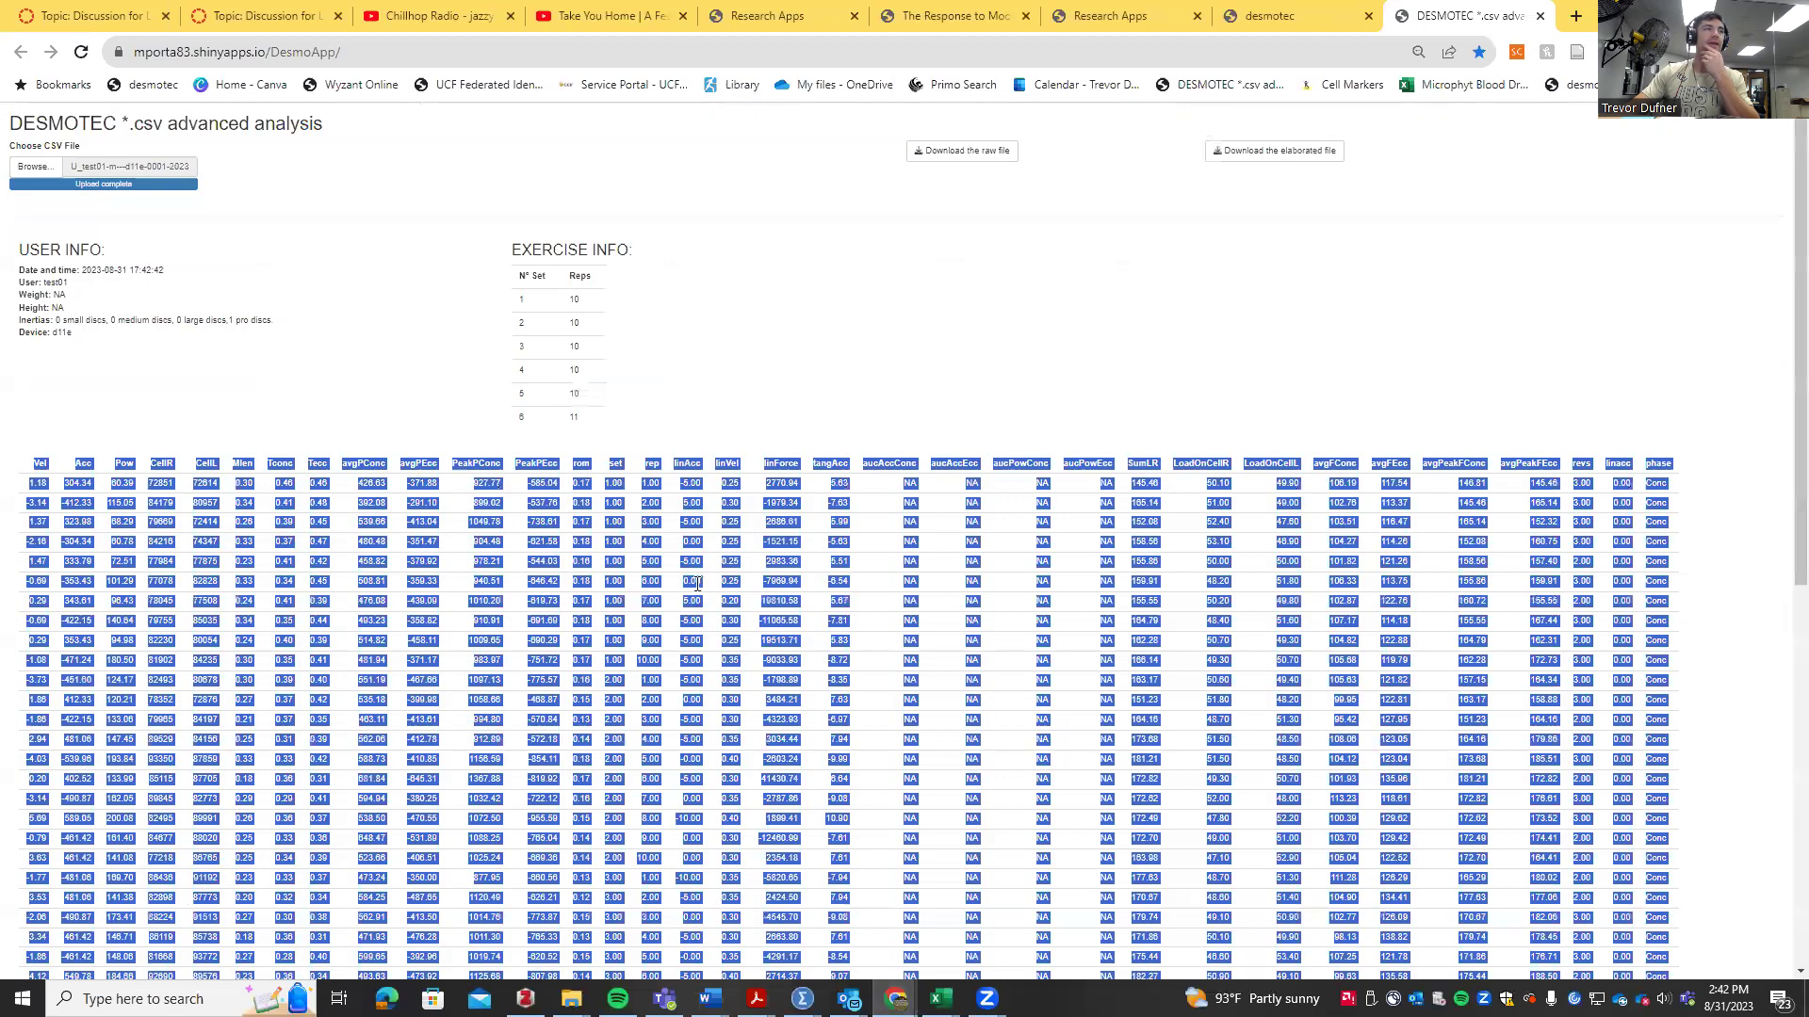
scroll(130, 891, down, 8)
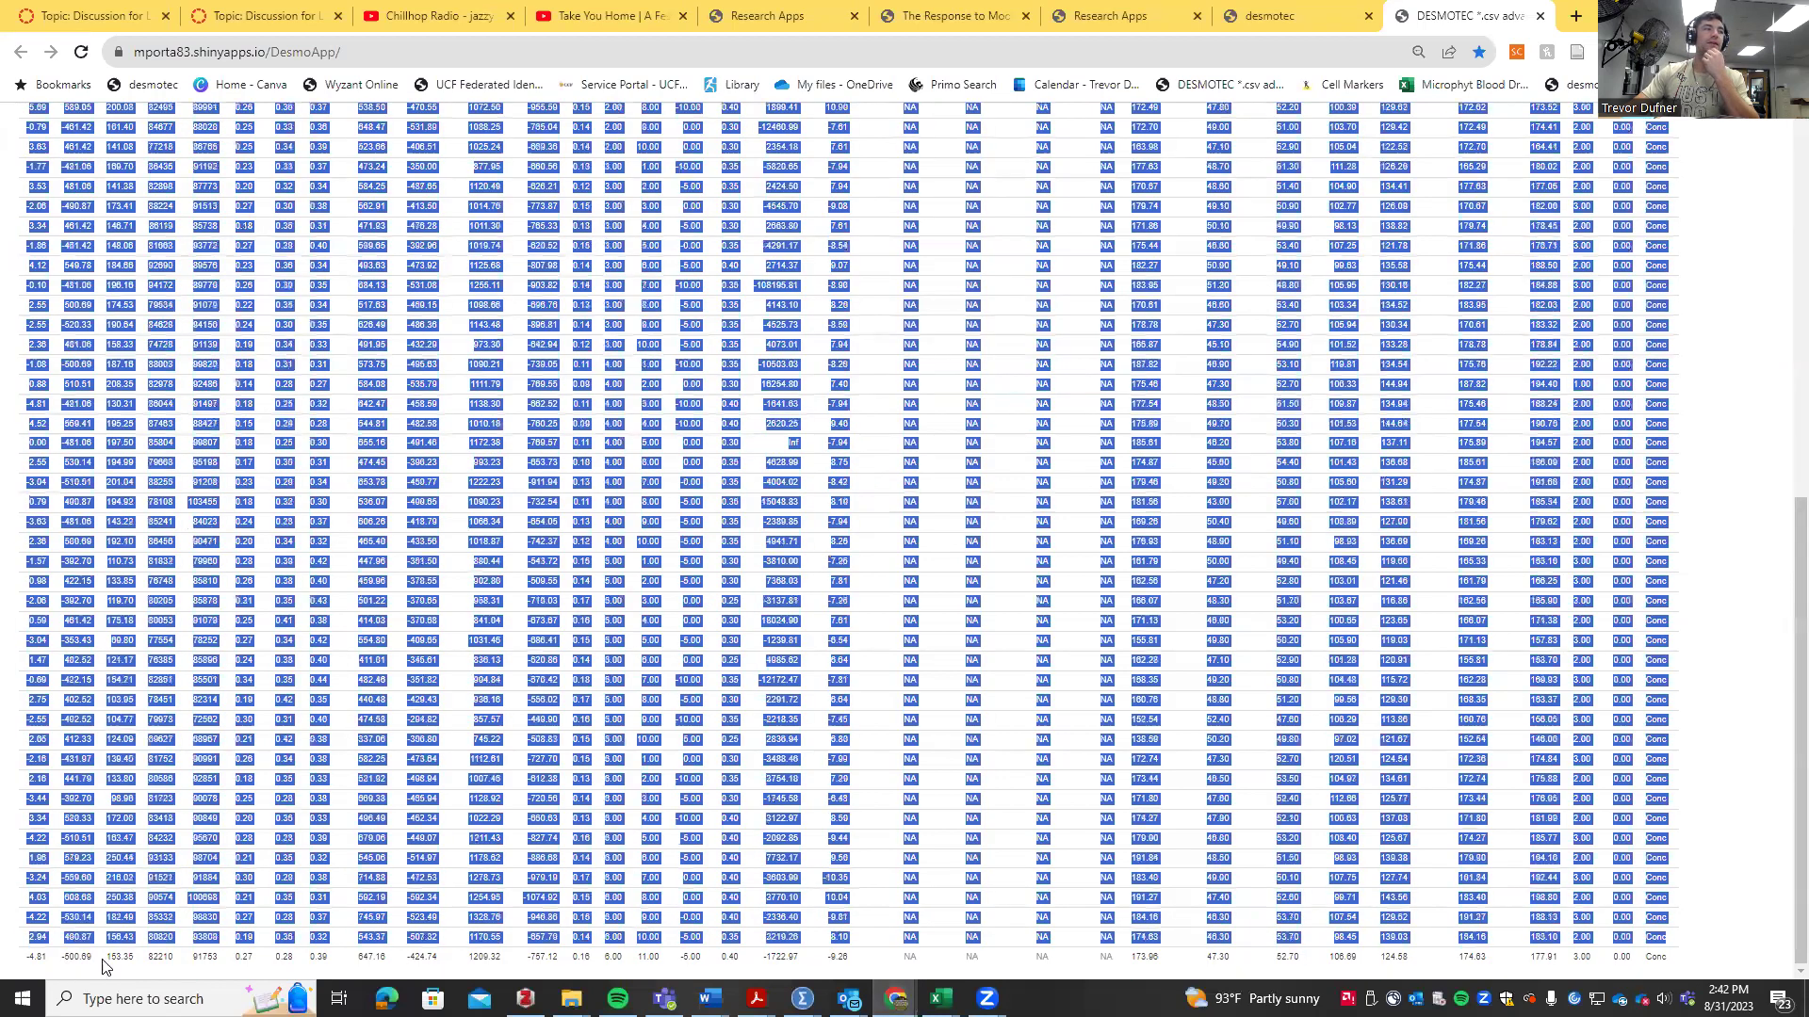
scroll(315, 774, up, 10)
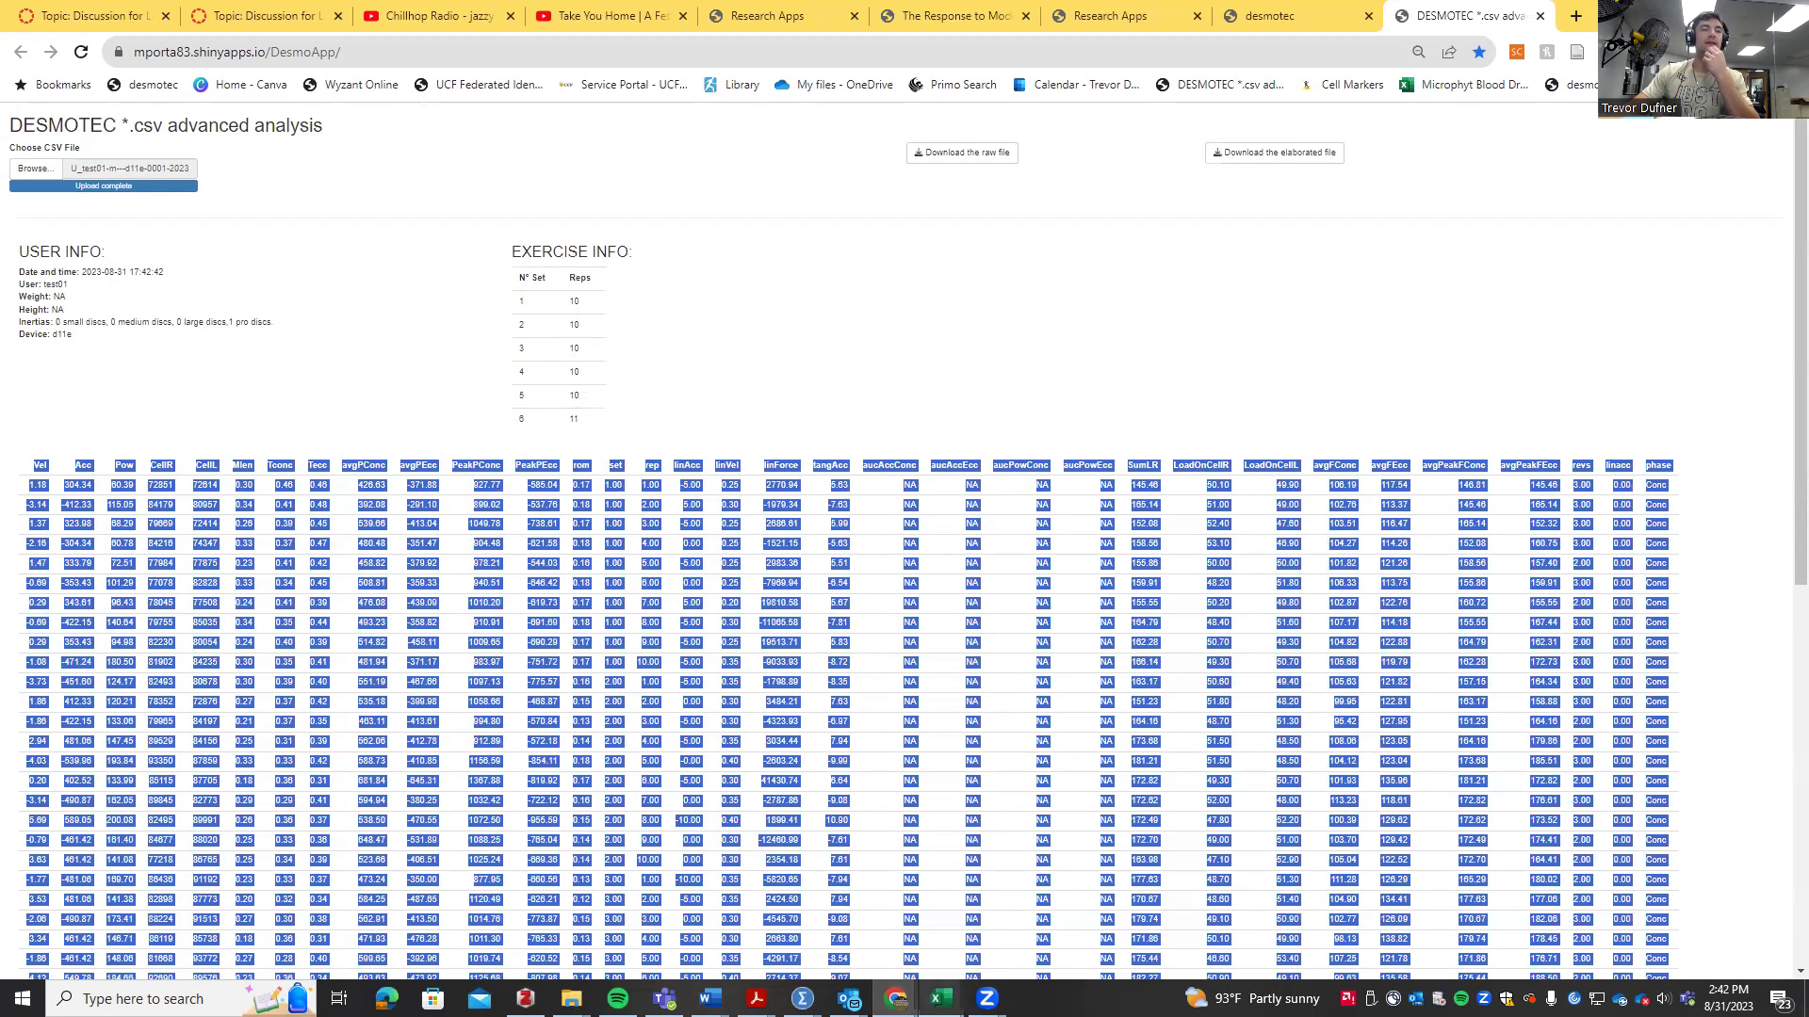
click(940, 998)
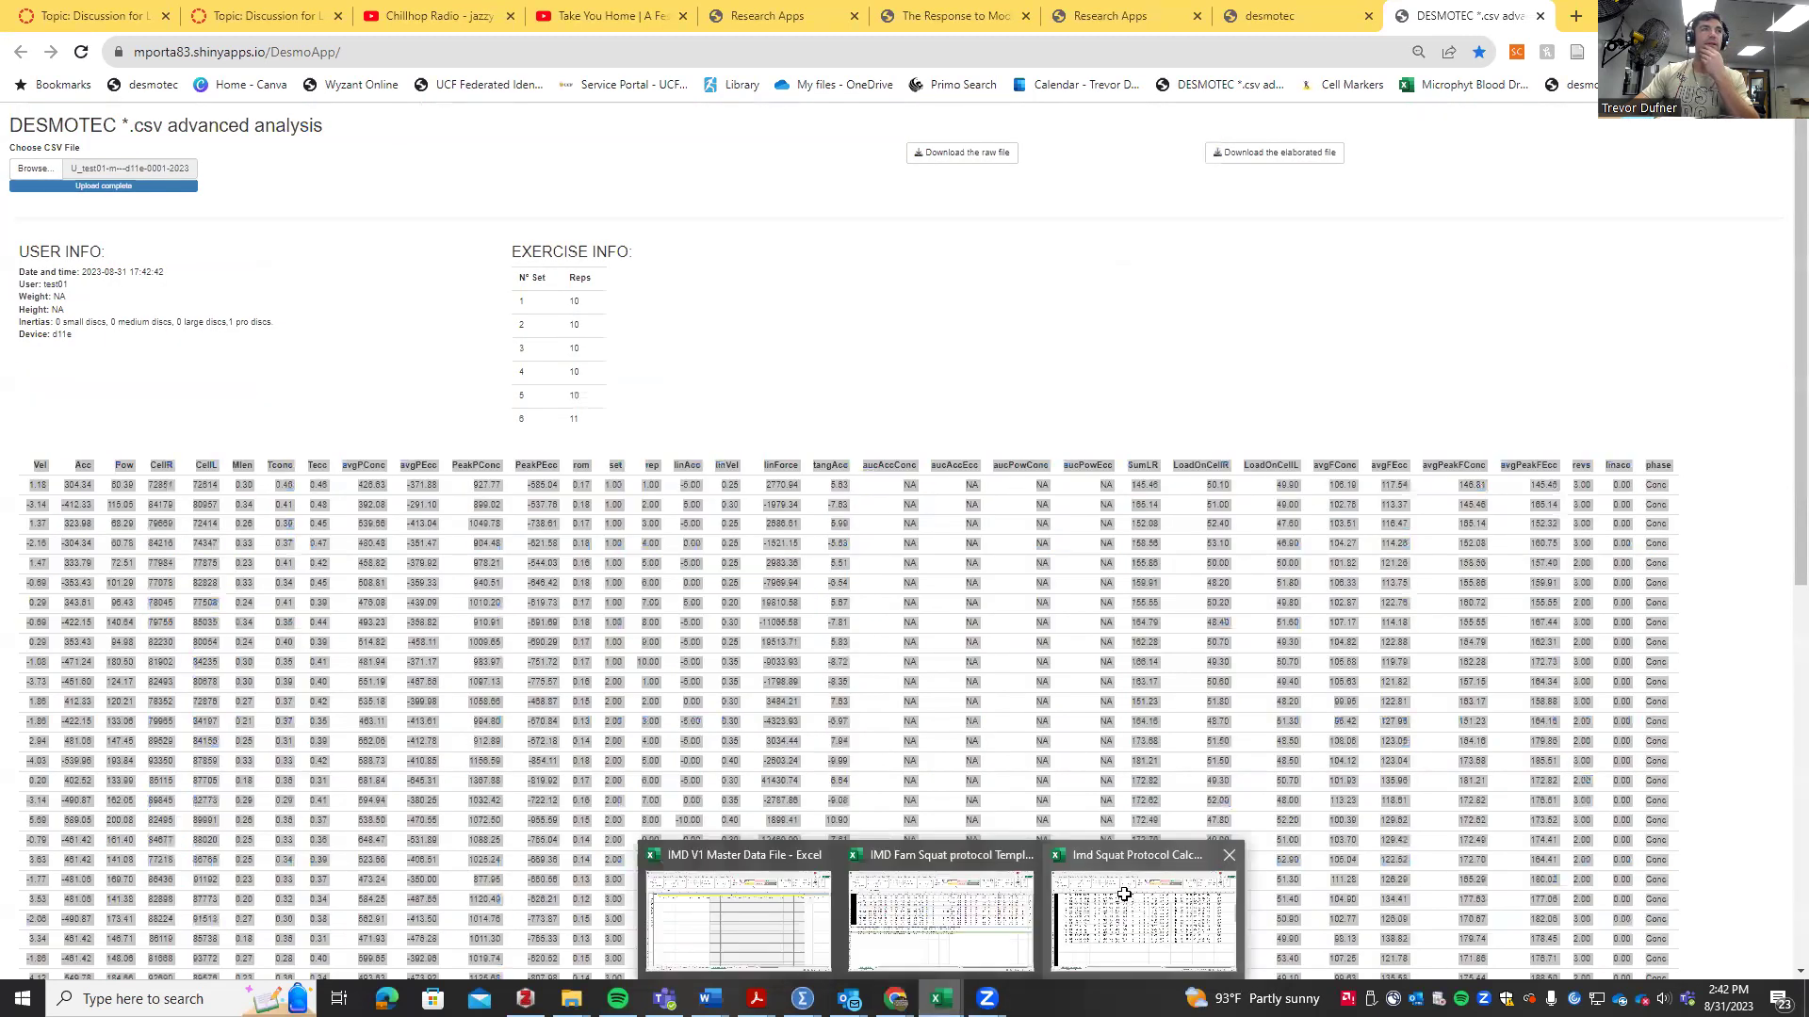
- Return to the Imd Squat Protocol Calculation Template and paste the copied force row back in place
click(1124, 894)
scroll(486, 684, up, 3)
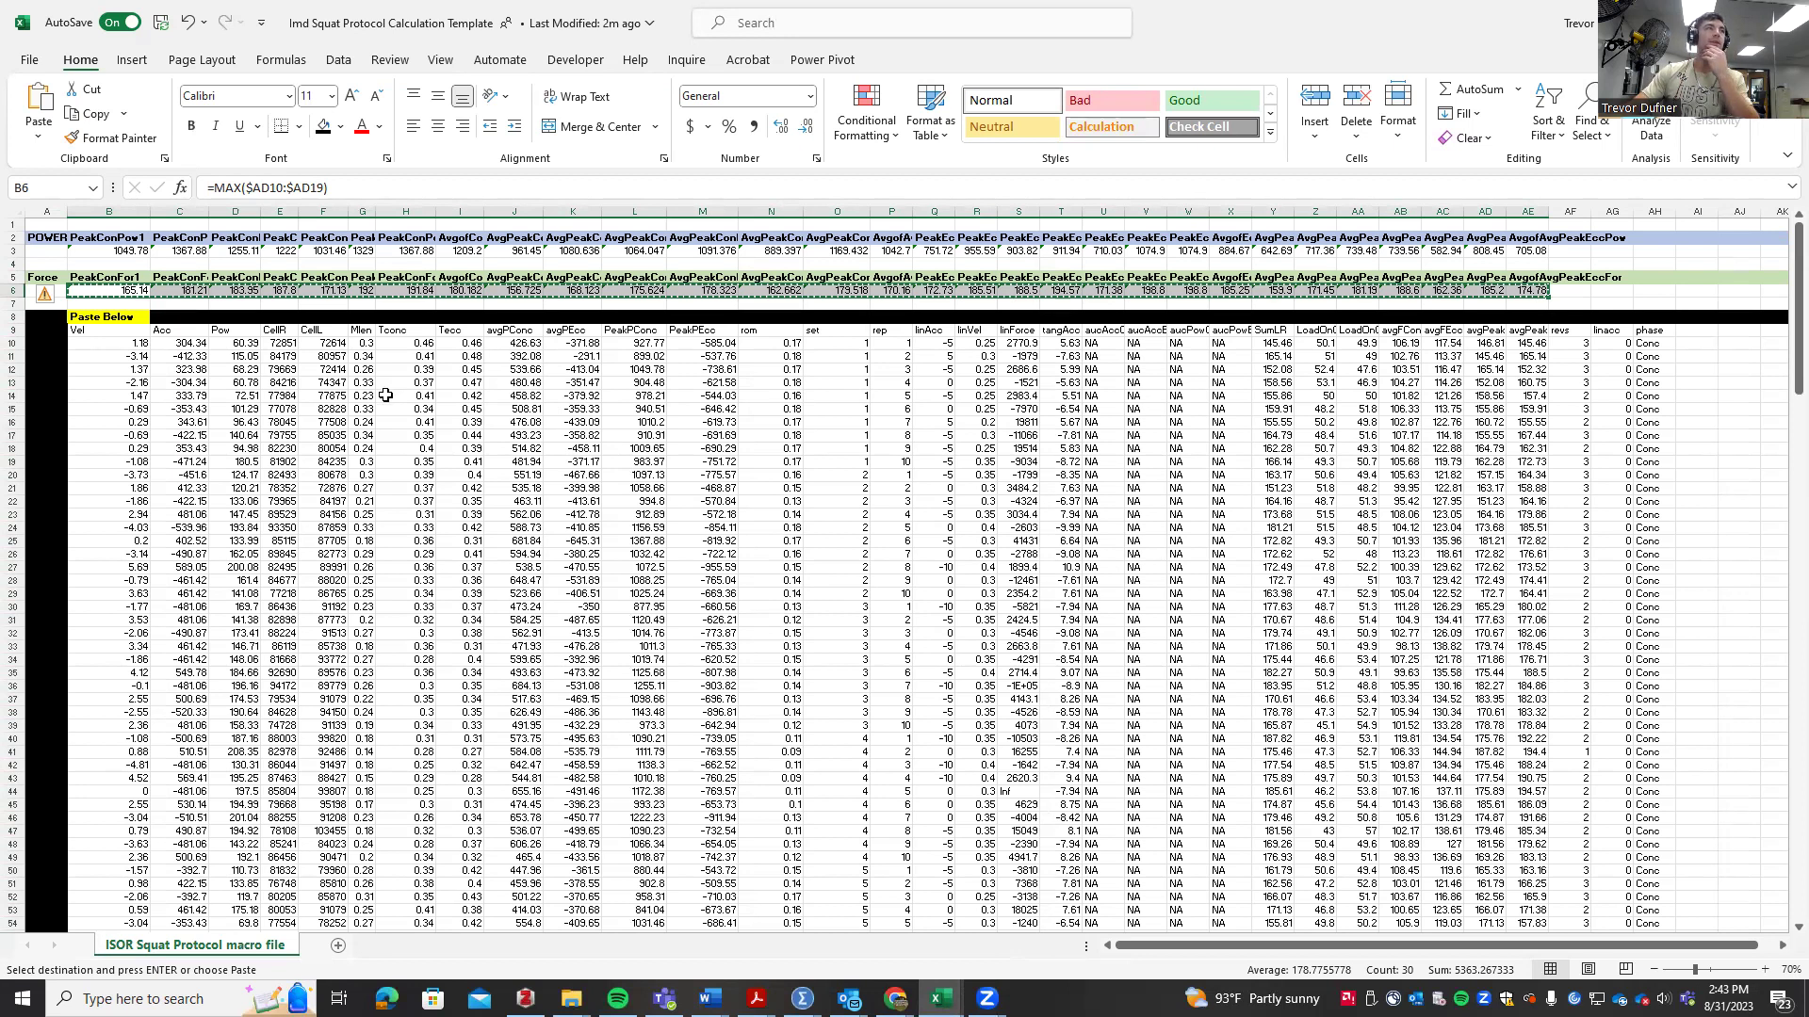
key(ctrl+v)
key(Escape)
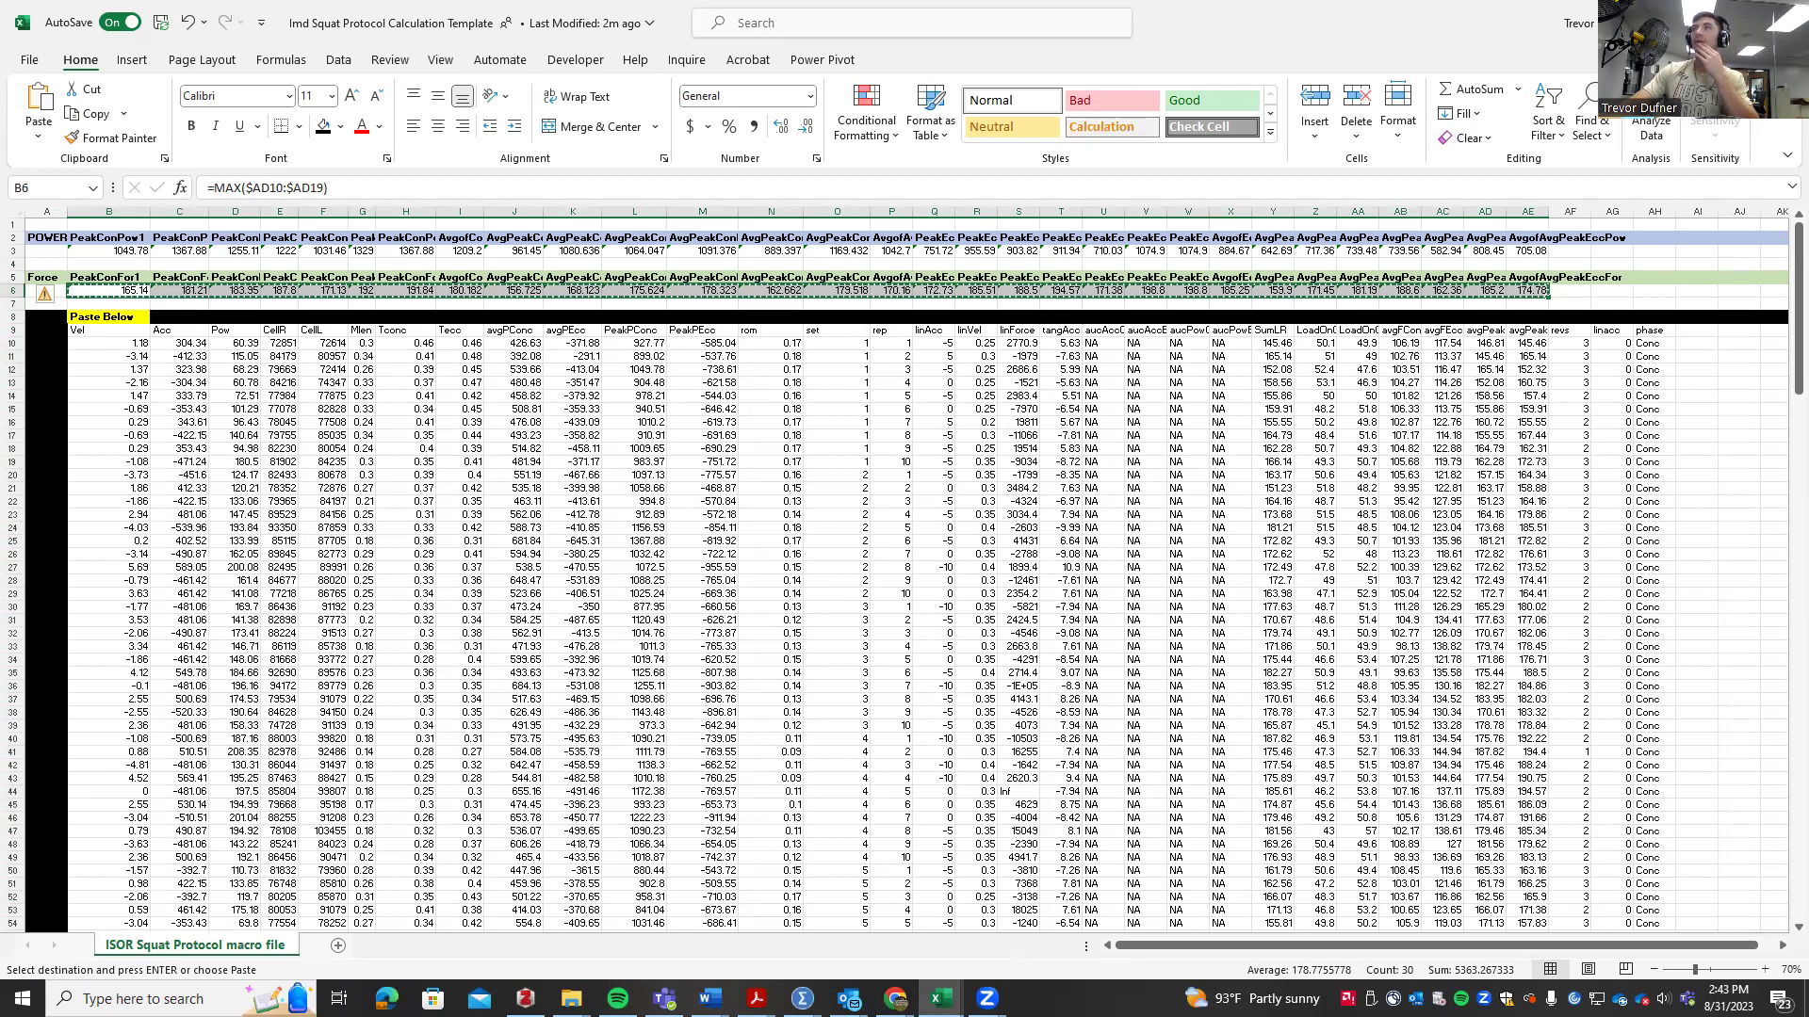